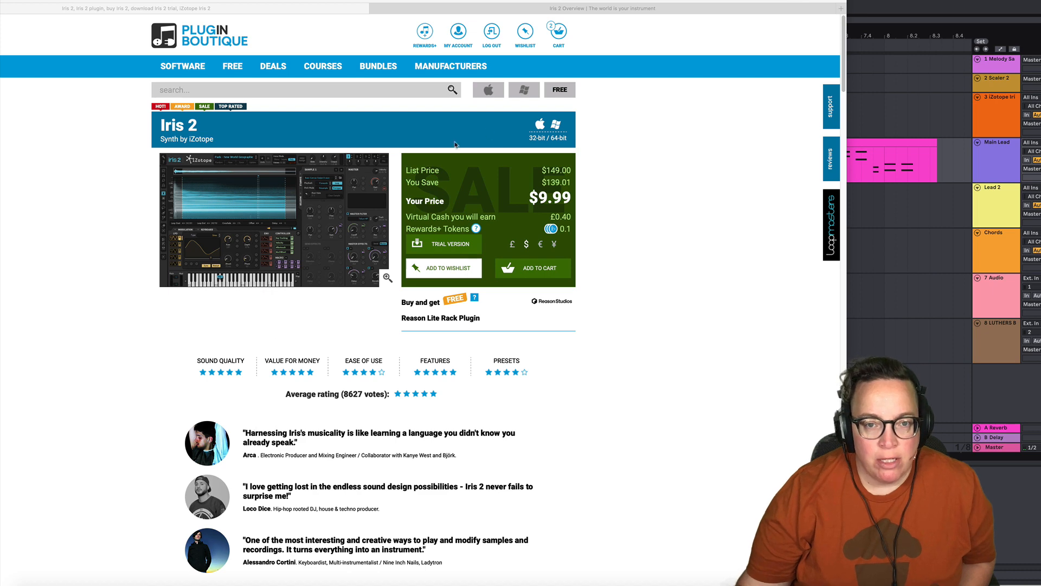
Step: Review the Iris 2 overview page on the iZotope site, covering its features, sound examples, articles, videos and purchase options
{"action": "left_click", "coordinate": [612, 11]}
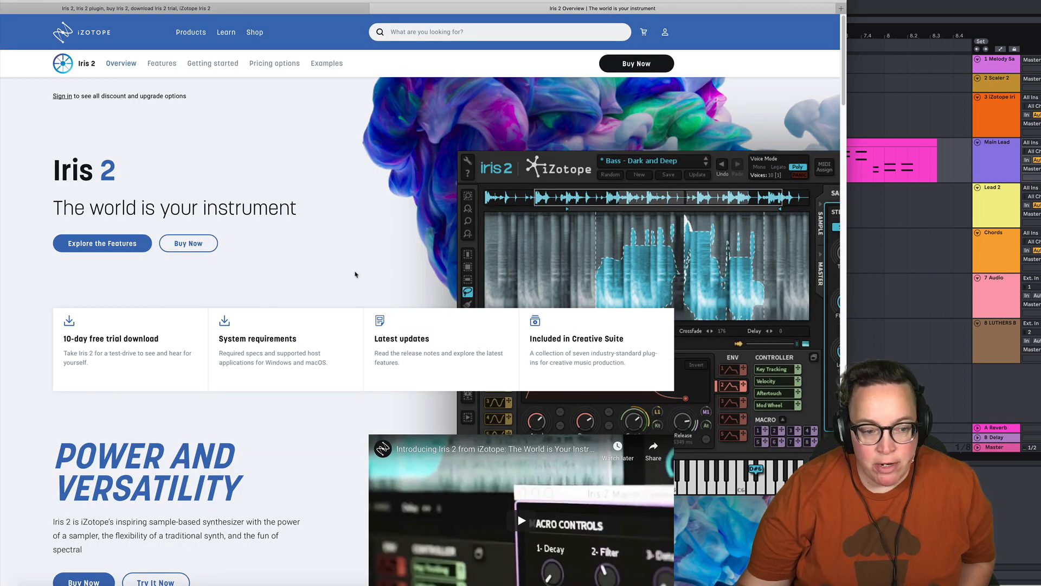
{"action": "scroll", "coordinate": [355, 274], "scroll_direction": "down", "scroll_amount": 7}
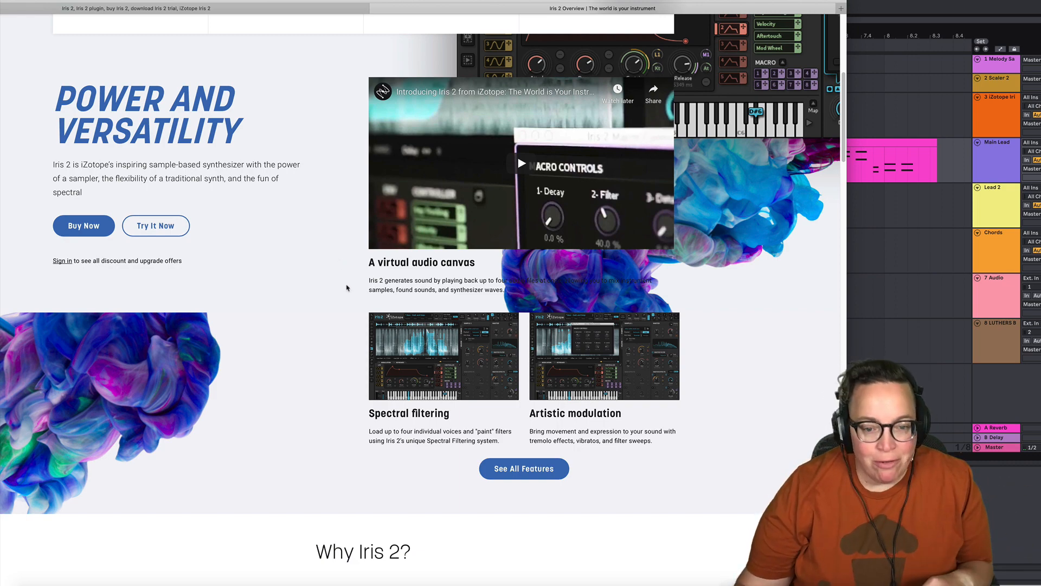
{"action": "scroll", "coordinate": [347, 288], "scroll_direction": "down", "scroll_amount": 8}
{"action": "scroll", "coordinate": [347, 287], "scroll_direction": "down", "scroll_amount": 2}
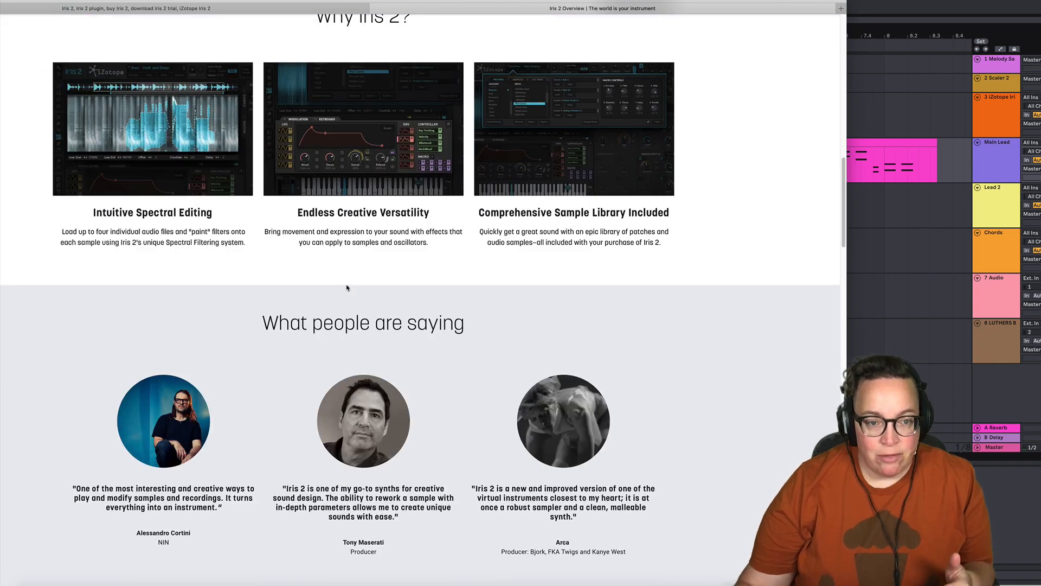
{"action": "scroll", "coordinate": [347, 288], "scroll_direction": "down", "scroll_amount": 15}
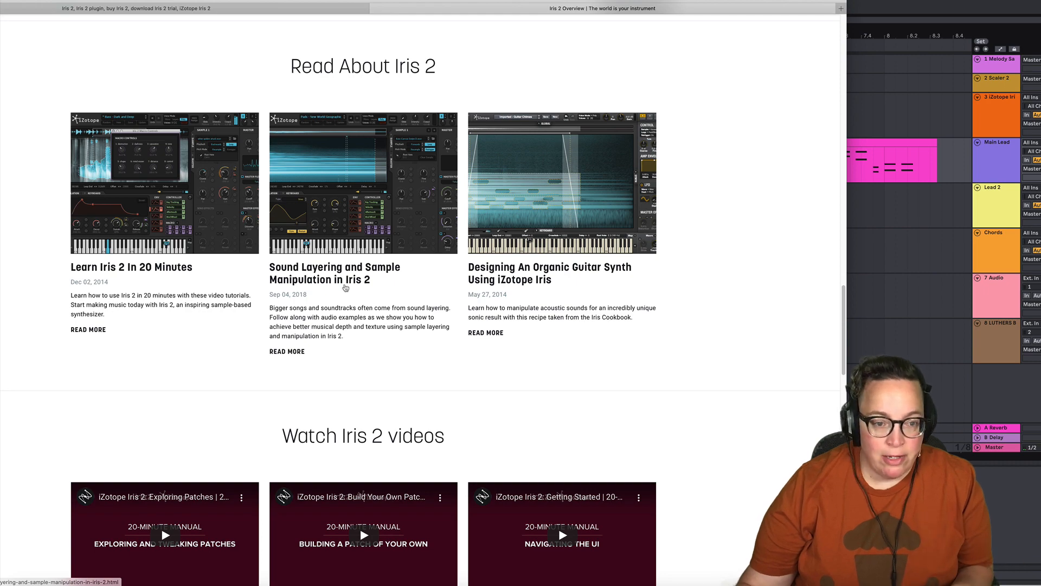
{"action": "scroll", "coordinate": [211, 354], "scroll_direction": "down", "scroll_amount": 12}
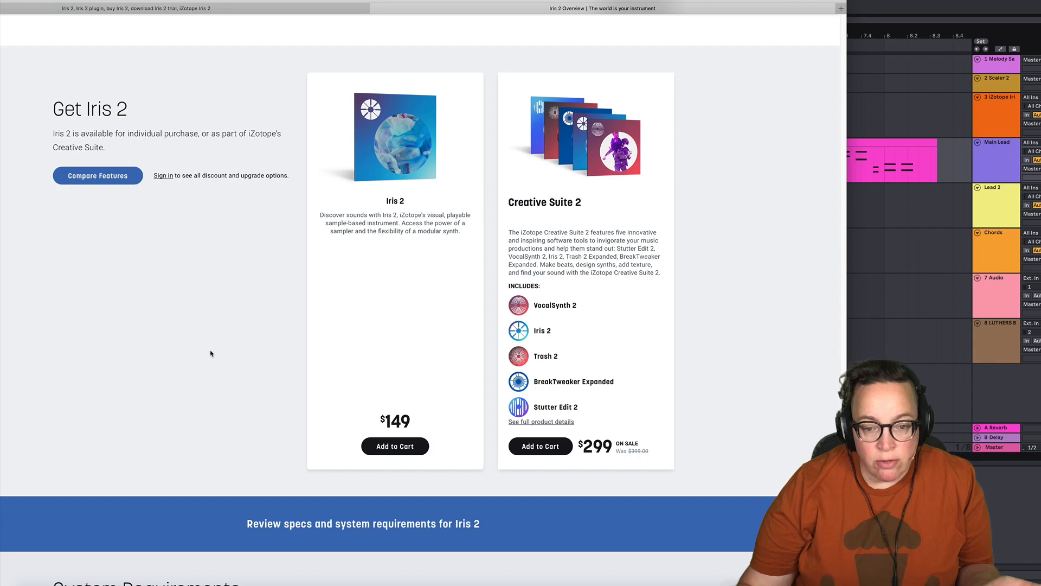
{"action": "scroll", "coordinate": [211, 354], "scroll_direction": "up", "scroll_amount": 15}
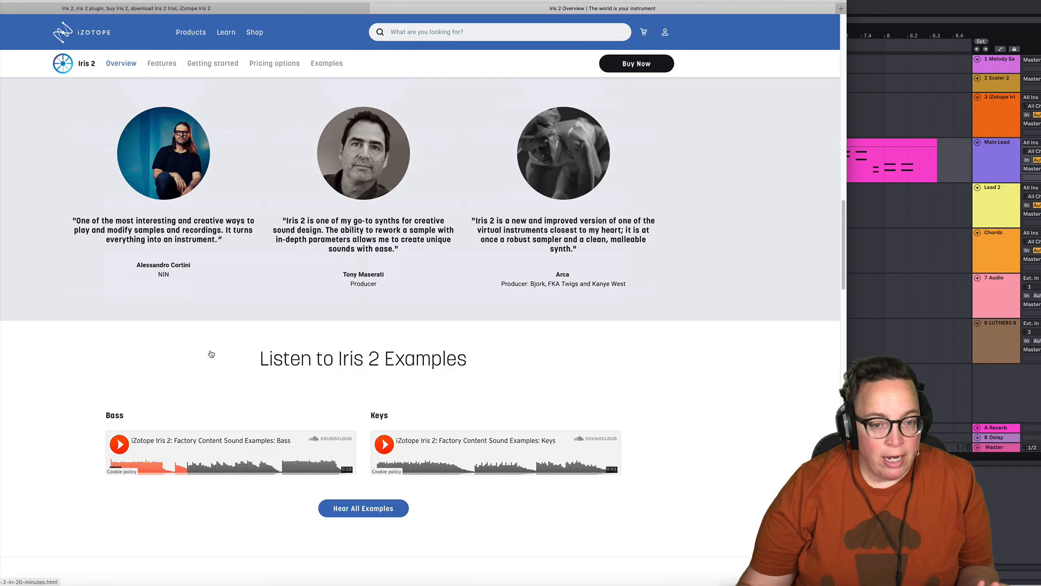
{"action": "scroll", "coordinate": [211, 354], "scroll_direction": "up", "scroll_amount": 10}
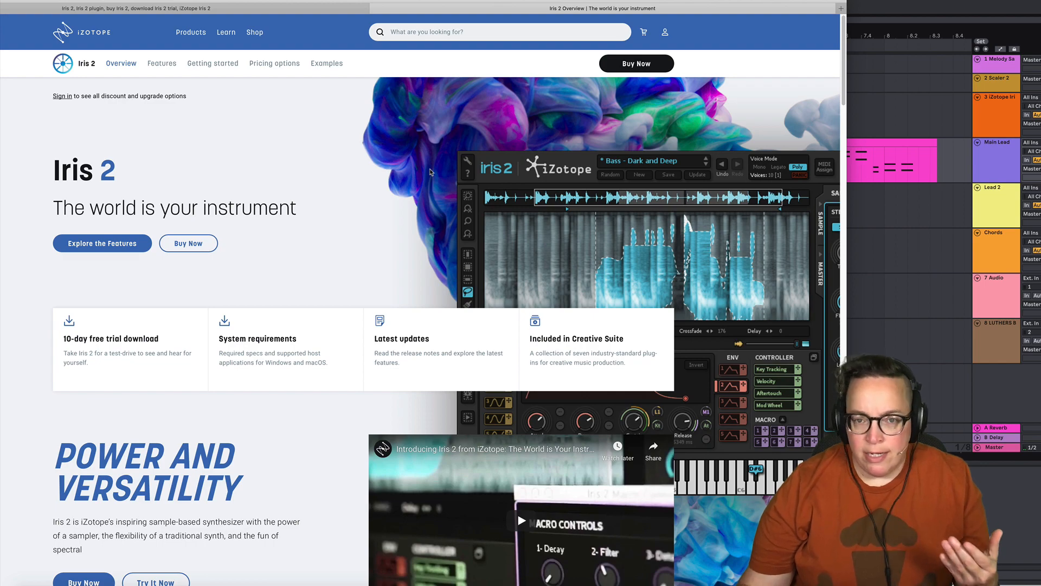
Step: Examine the Creative Suite 2 bundle offer and the spectral filtering and Why Iris 2 sections of the overview page
{"action": "scroll", "coordinate": [416, 217], "scroll_direction": "down", "scroll_amount": 20}
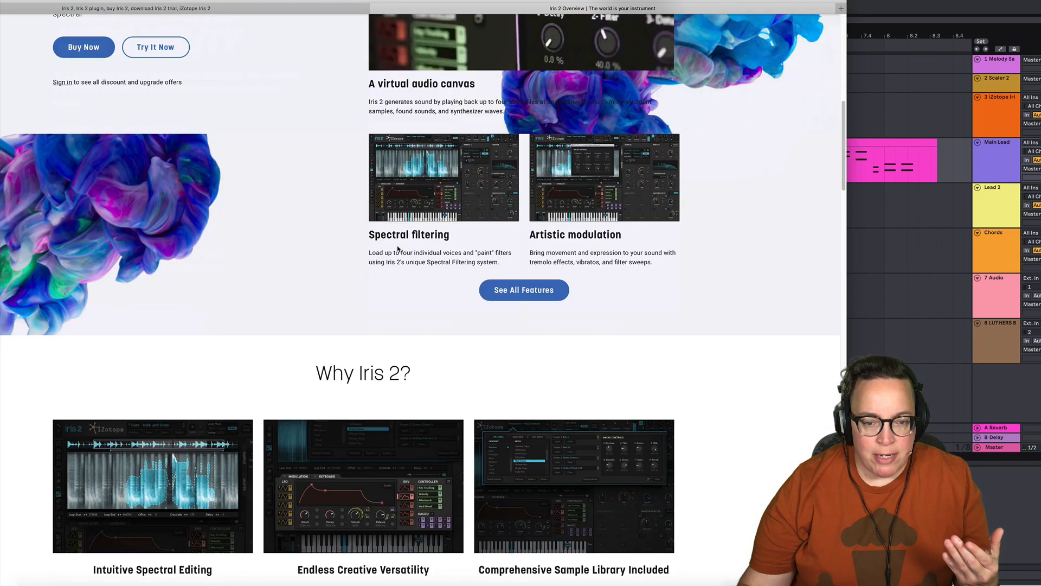
{"action": "scroll", "coordinate": [398, 248], "scroll_direction": "down", "scroll_amount": 10}
{"action": "scroll", "coordinate": [400, 248], "scroll_direction": "up", "scroll_amount": 5}
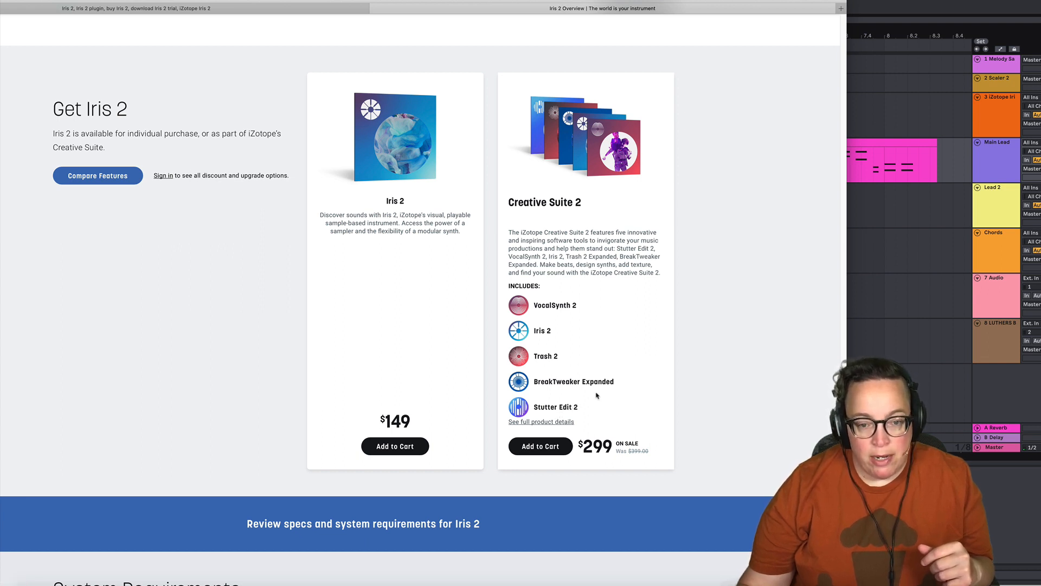
{"action": "scroll", "coordinate": [597, 396], "scroll_direction": "up", "scroll_amount": 20}
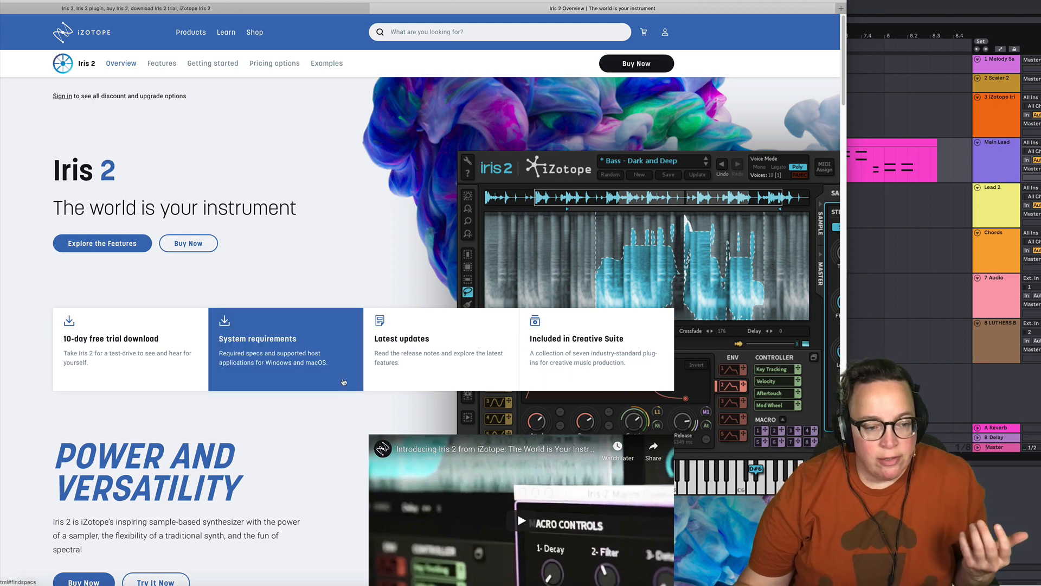
{"action": "scroll", "coordinate": [343, 381], "scroll_direction": "down", "scroll_amount": 7}
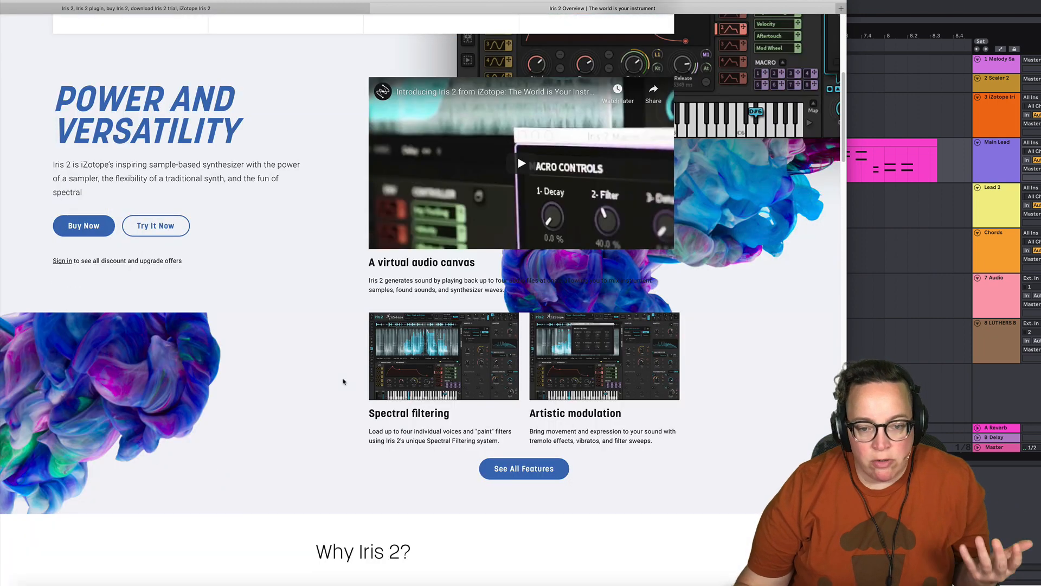
{"action": "scroll", "coordinate": [343, 382], "scroll_direction": "down", "scroll_amount": 5}
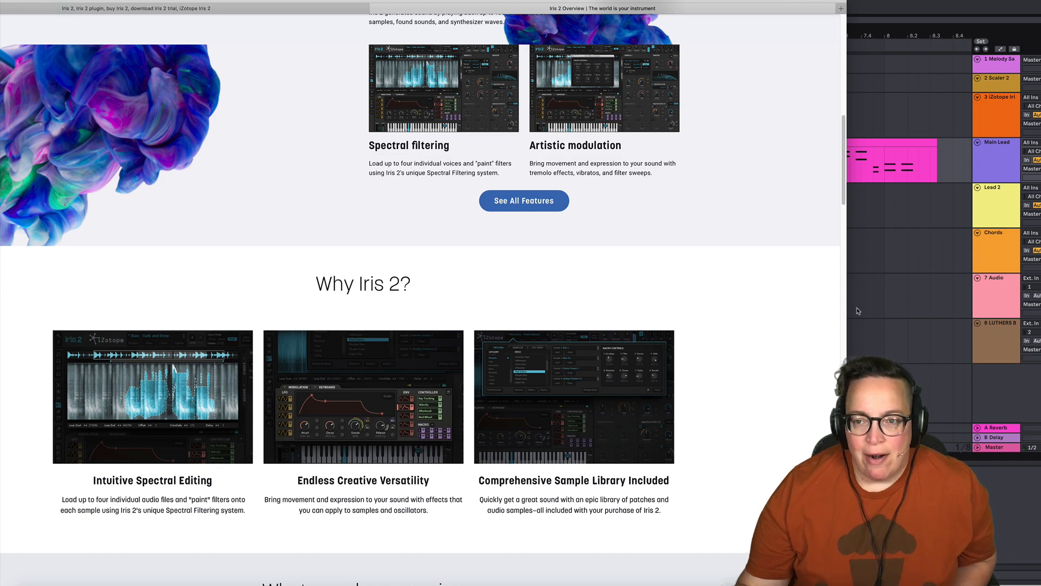
Step: Switch to the Ableton Live set, play the full arrangement and mute the LUTHERS BBQ drum loop track
{"action": "left_click", "coordinate": [906, 23]}
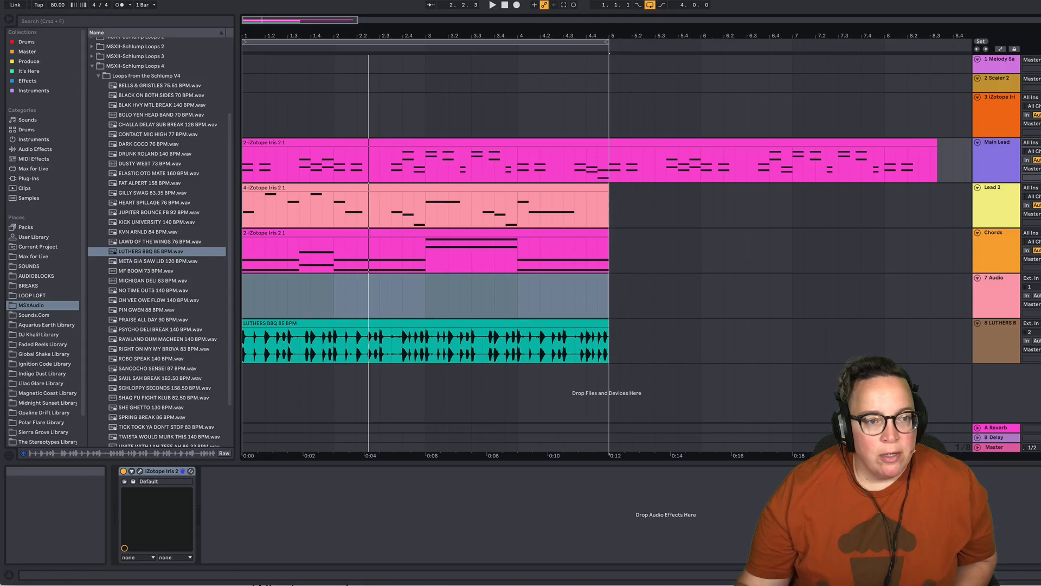
{"action": "left_click", "coordinate": [25, 0]}
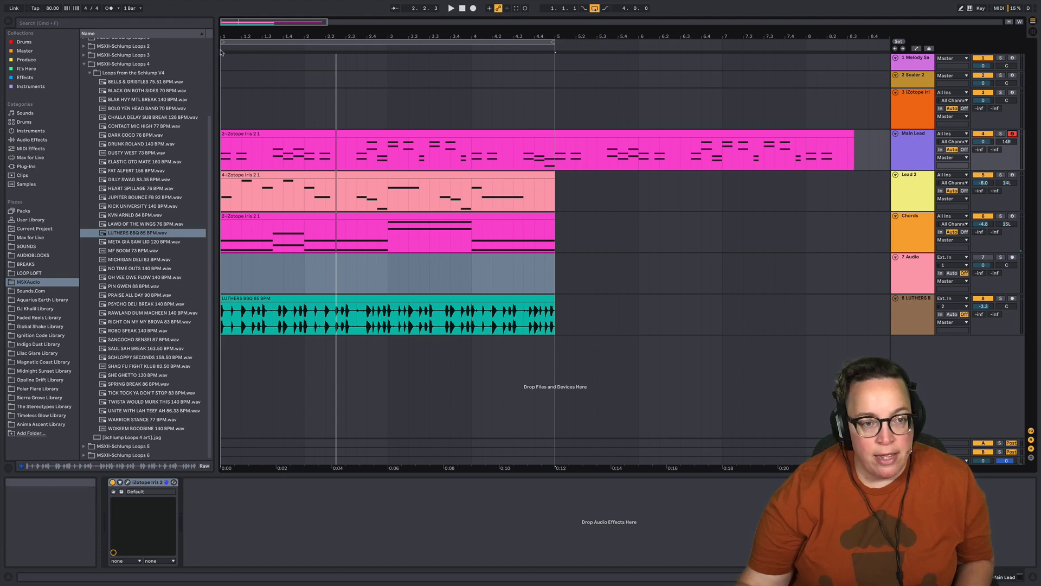
{"action": "key", "text": "space"}
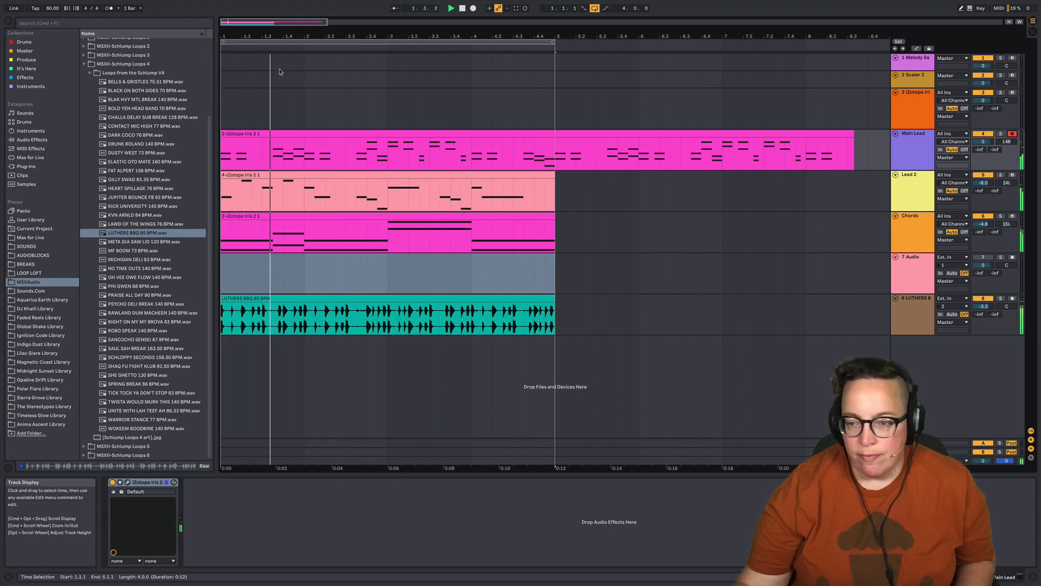
{"action": "left_click", "coordinate": [982, 298]}
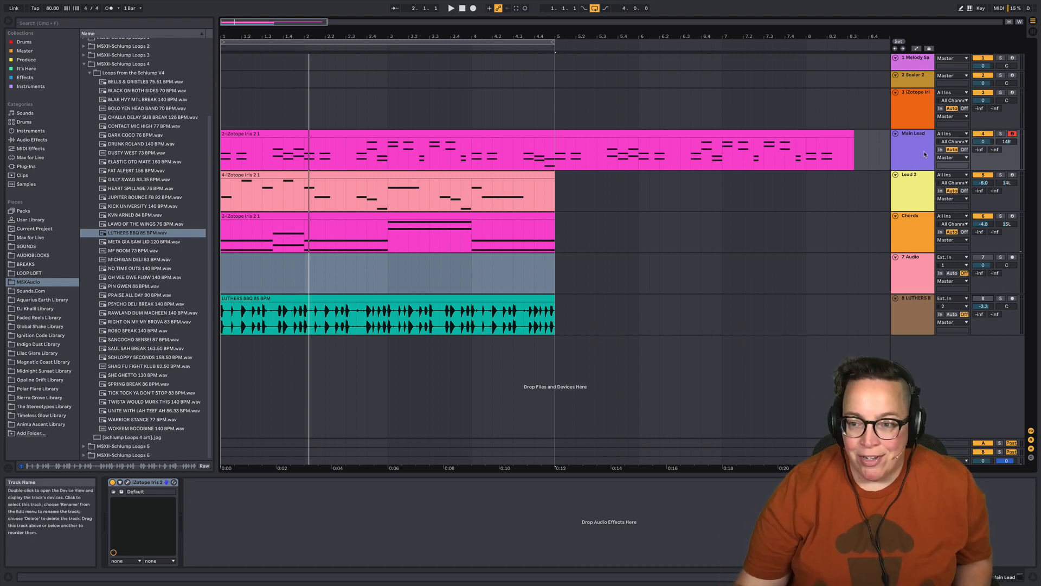
Step: Audition the Main Lead and Lead 2 tracks in solo and show Lead 2's device chain
{"action": "left_click", "coordinate": [1000, 134]}
{"action": "key", "text": "space"}
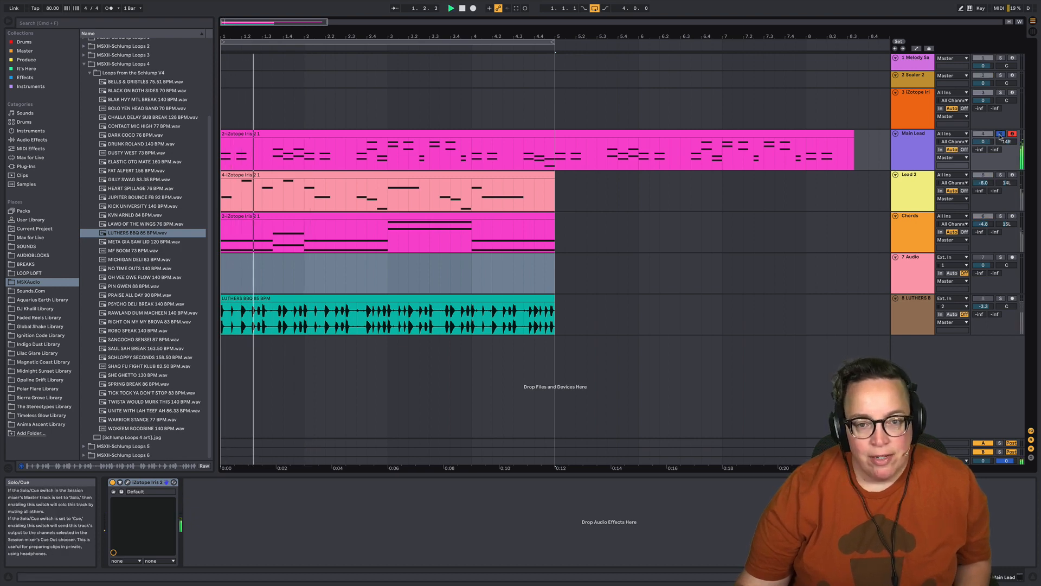
{"action": "left_click", "coordinate": [1001, 175]}
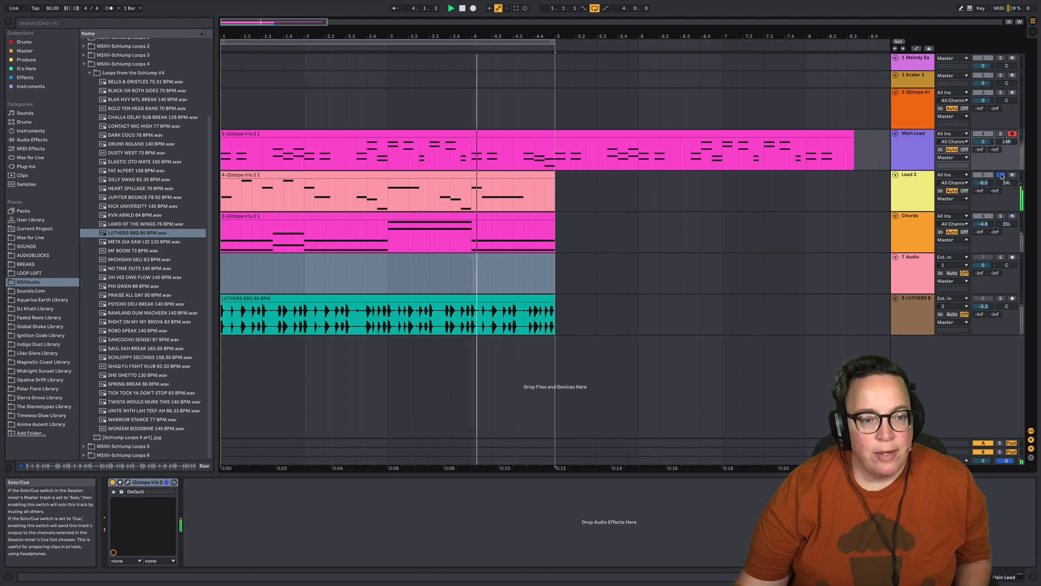
{"action": "left_click", "coordinate": [909, 193]}
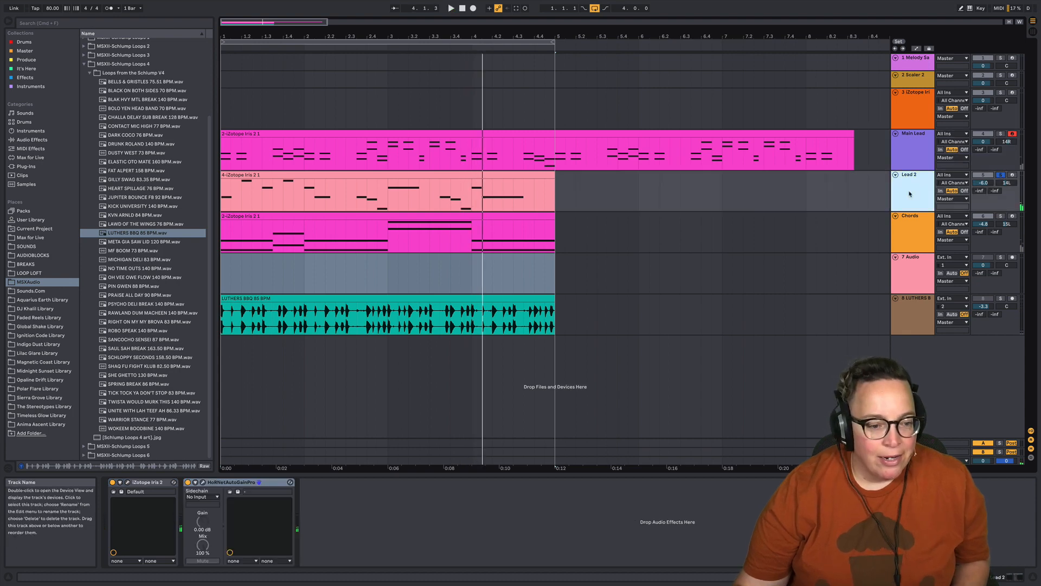
Step: Audition the soloed Chords track and view its JUNO-106 instrument, comparing it with the soloed Main Lead and Lead 2
{"action": "left_click", "coordinate": [912, 228]}
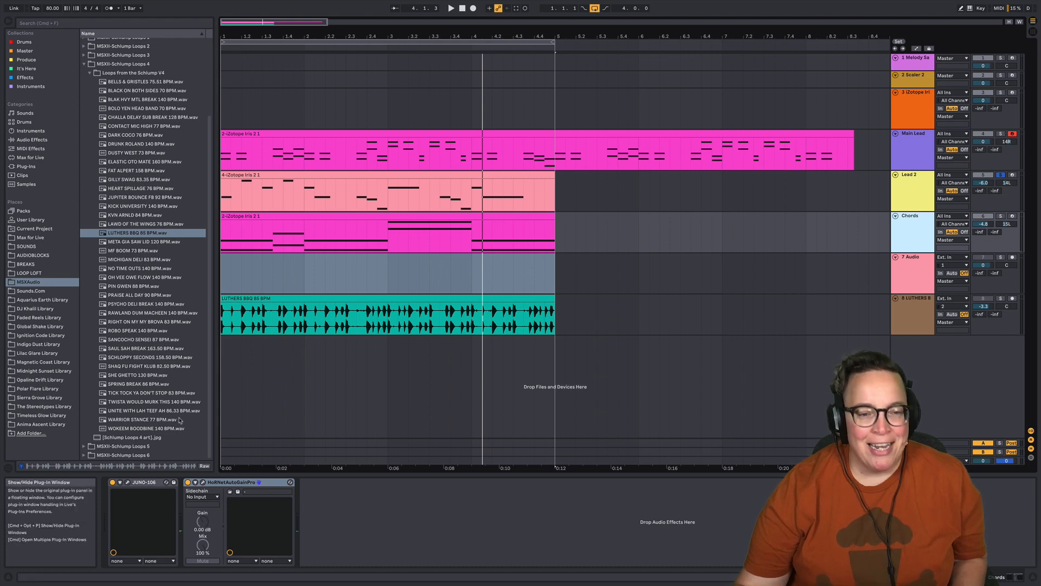
{"action": "left_click", "coordinate": [1002, 216]}
{"action": "key", "text": "space"}
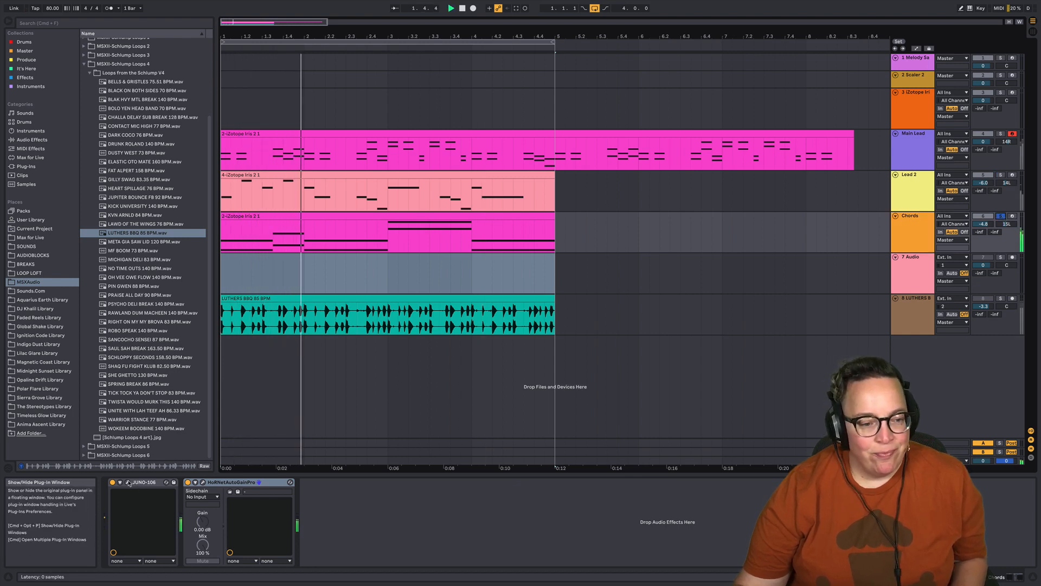
{"action": "left_click", "coordinate": [128, 482]}
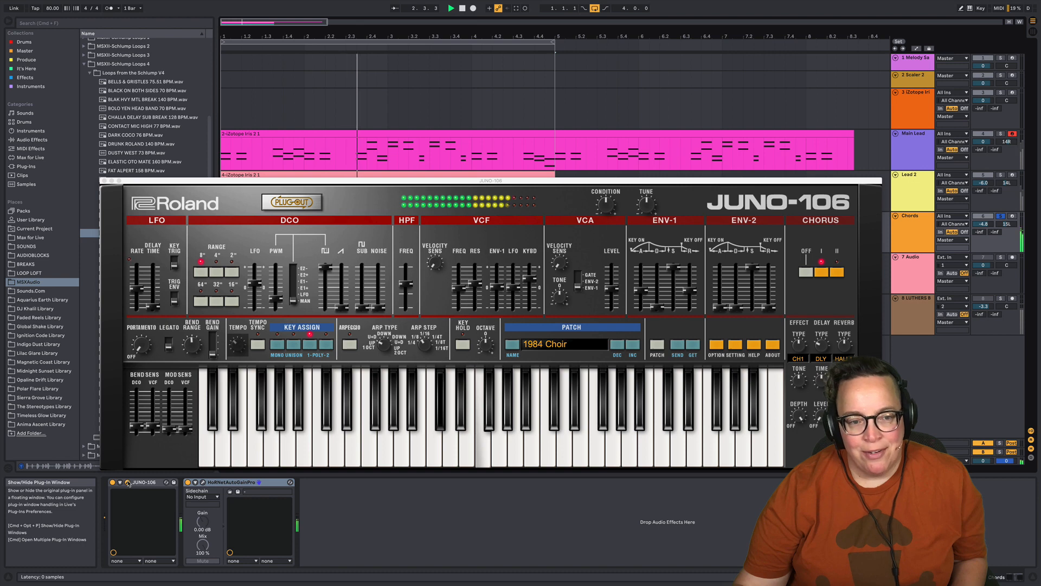
{"action": "left_click", "coordinate": [104, 182]}
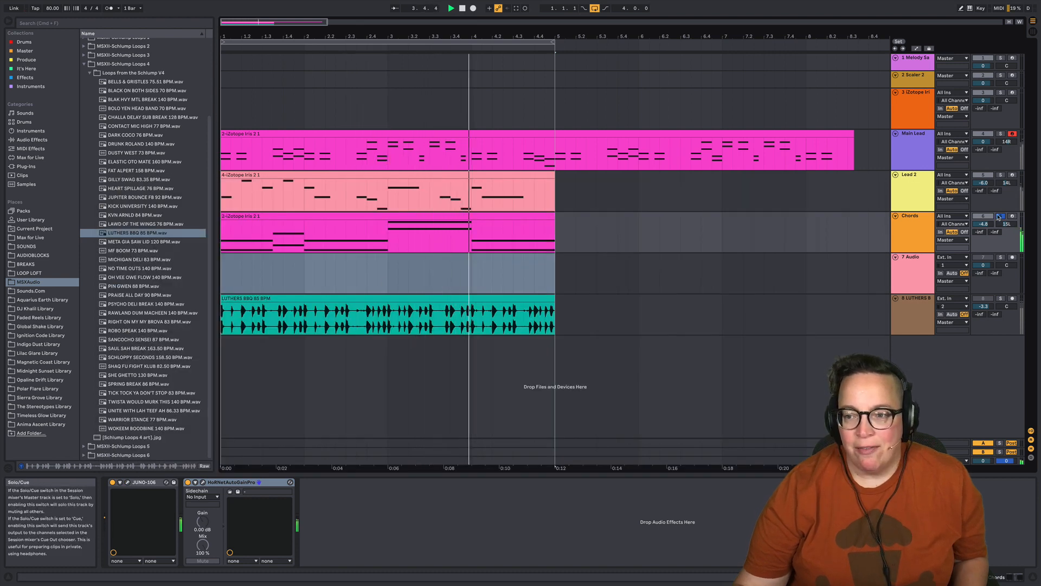
{"action": "left_click", "coordinate": [1001, 134]}
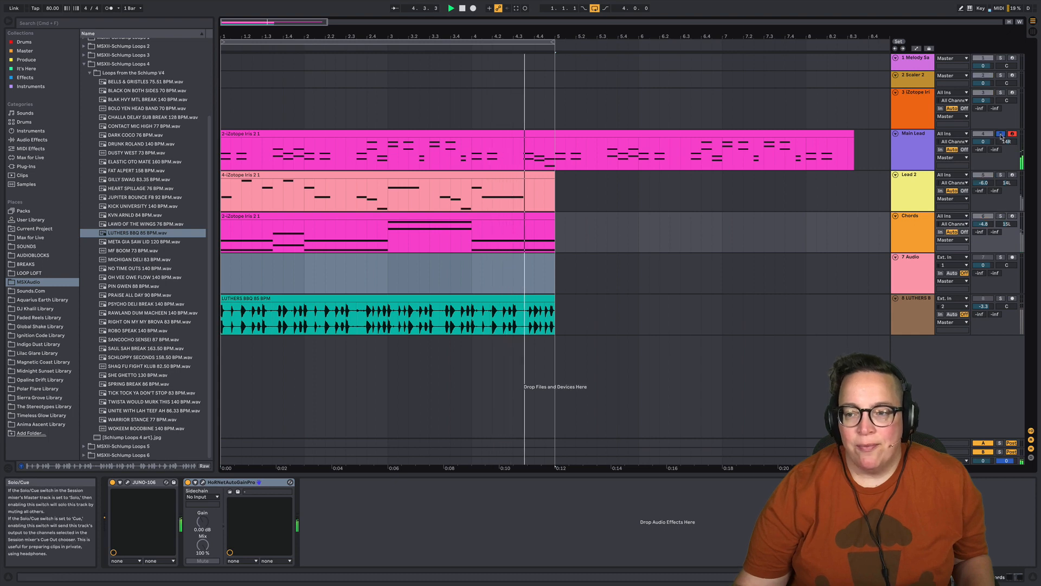
{"action": "left_click", "coordinate": [1000, 175]}
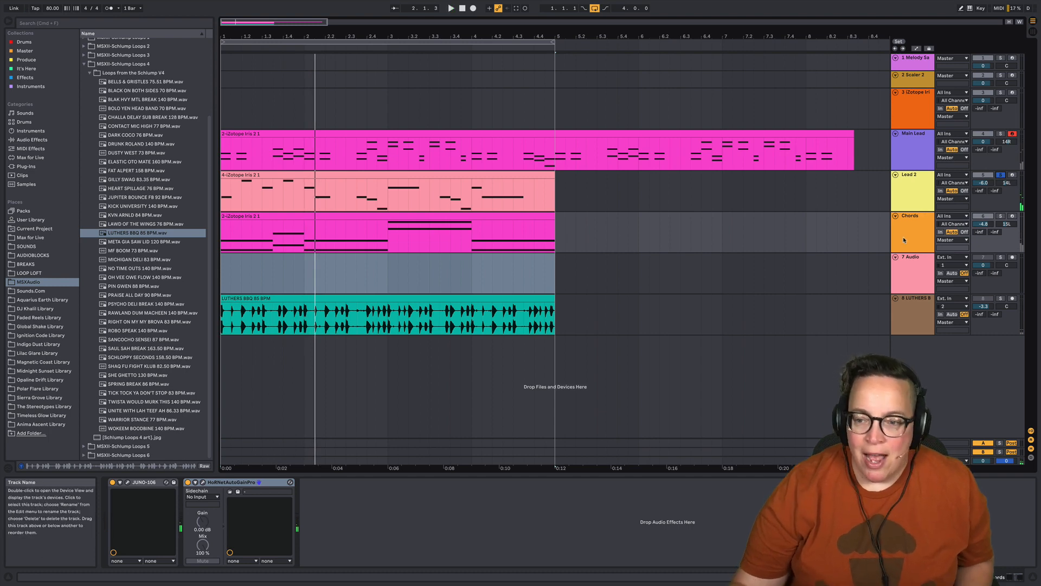
Step: Open the Iris 2 instrument on the third track and look inside the Synthesizers folder of its sample browser
{"action": "left_click", "coordinate": [896, 113]}
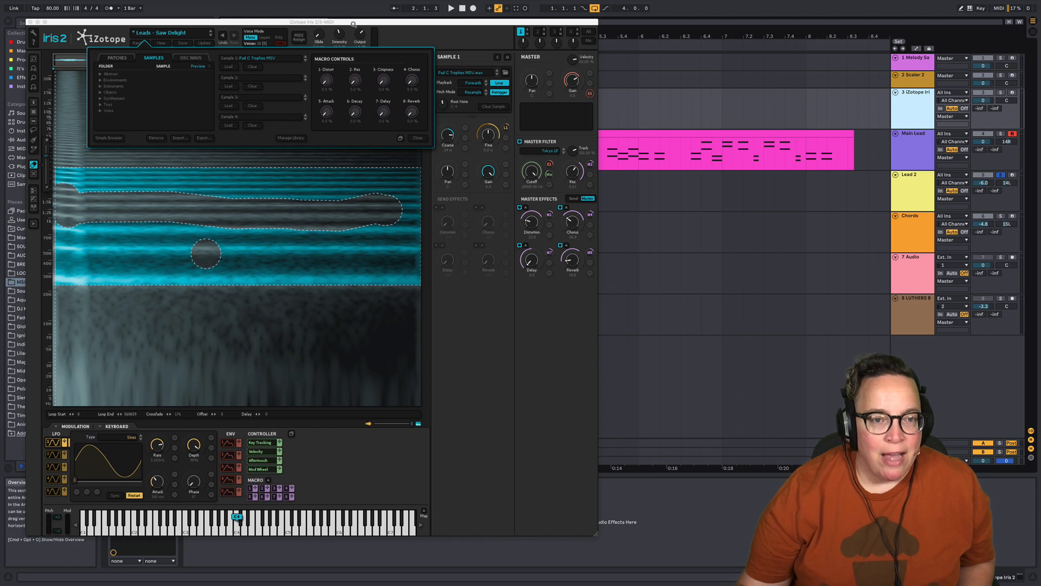
{"action": "left_click_drag", "start_coordinate": [353, 23], "coordinate": [370, 24]}
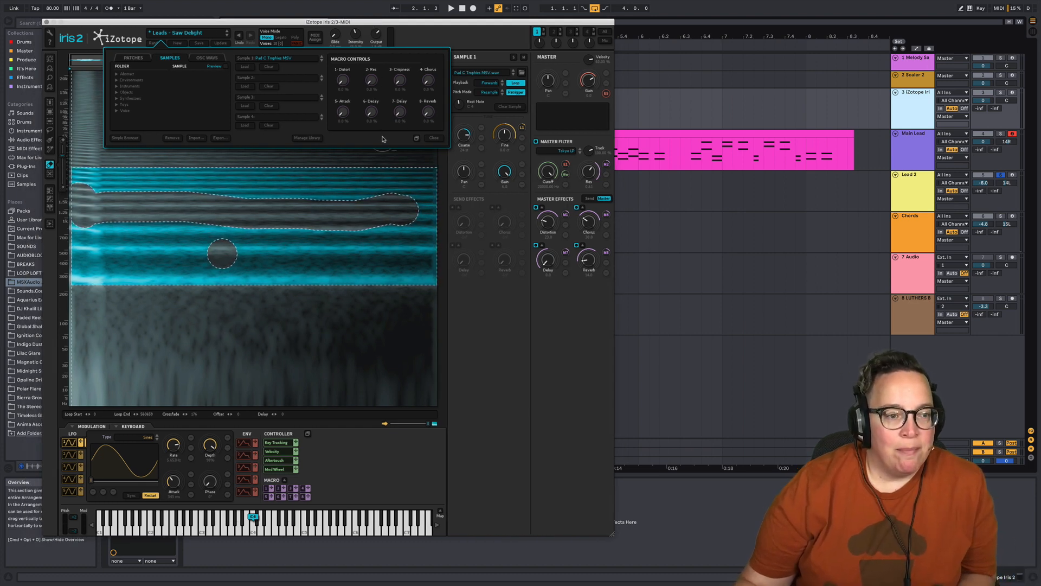
{"action": "left_click", "coordinate": [432, 139]}
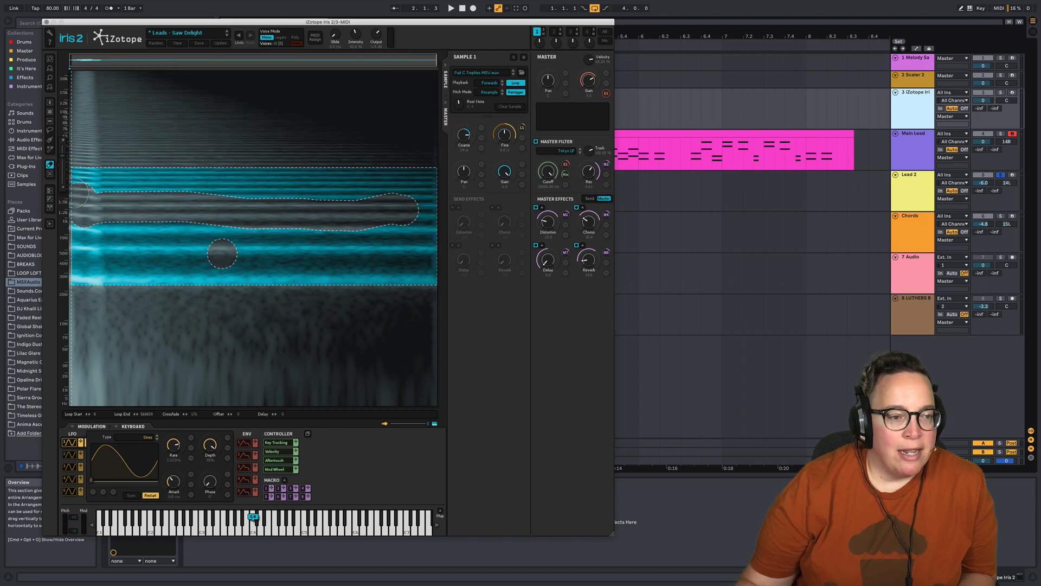
{"action": "left_click", "coordinate": [201, 33]}
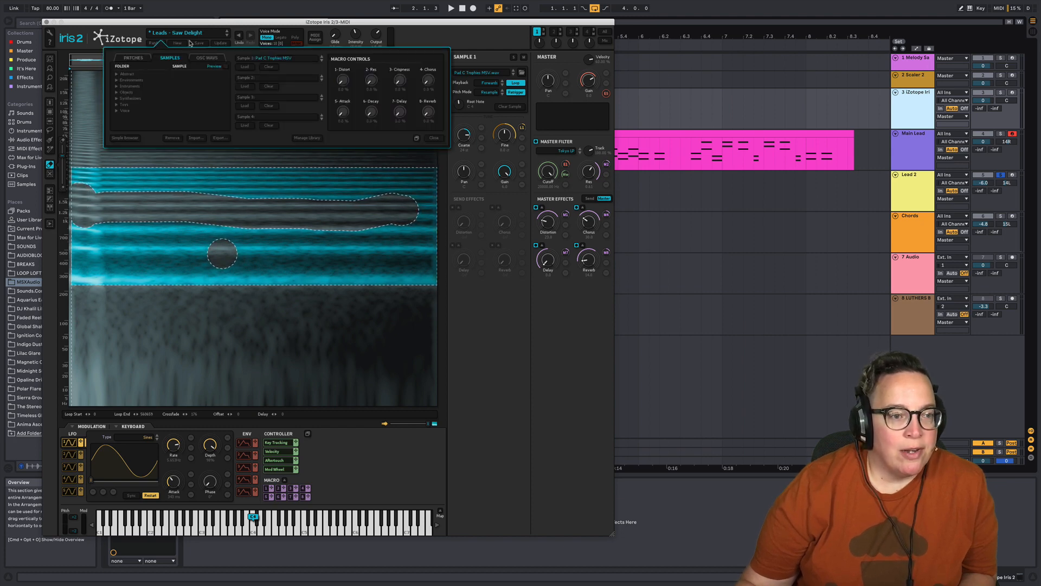
{"action": "left_click", "coordinate": [135, 100]}
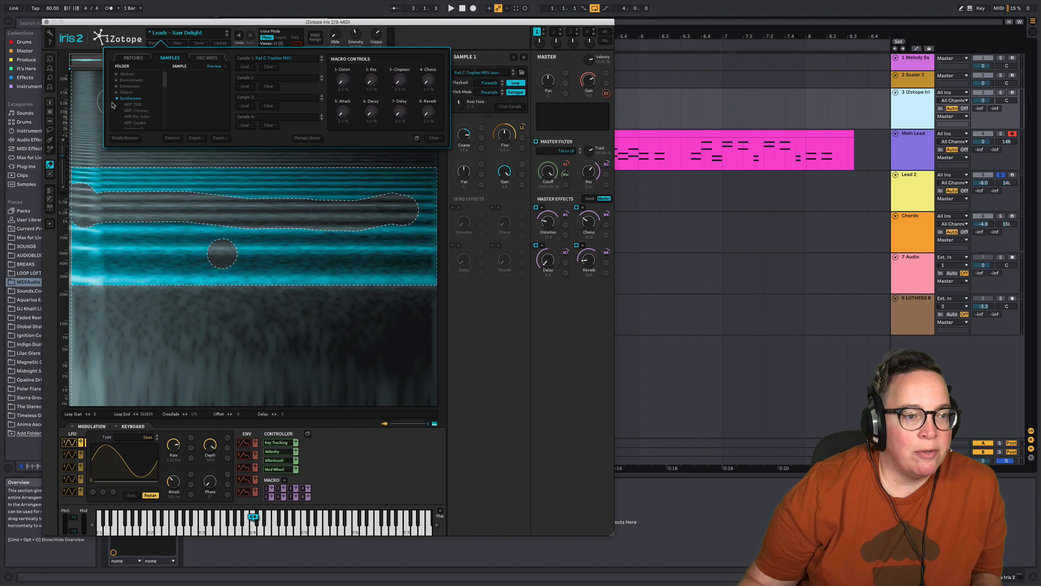
{"action": "left_click", "coordinate": [116, 100]}
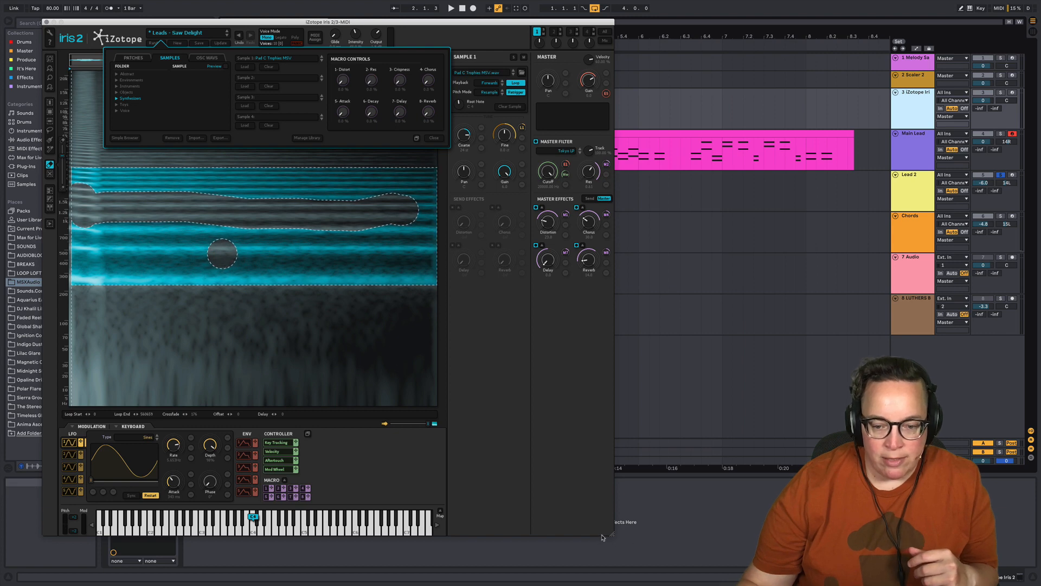
{"action": "left_click_drag", "start_coordinate": [562, 449], "coordinate": [386, 290]}
{"action": "left_click_drag", "start_coordinate": [579, 385], "coordinate": [730, 503]}
{"action": "left_click_drag", "start_coordinate": [707, 560], "coordinate": [708, 557]}
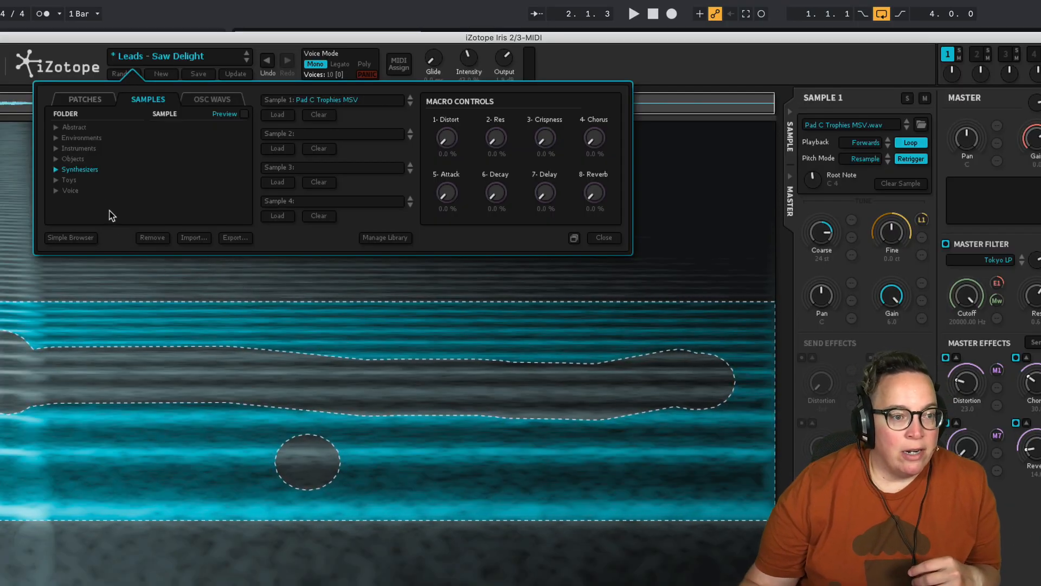
Step: Look over the patch categories in the Iris 2 browser and expand the Abstract folder in the sample library
{"action": "left_click", "coordinate": [87, 101]}
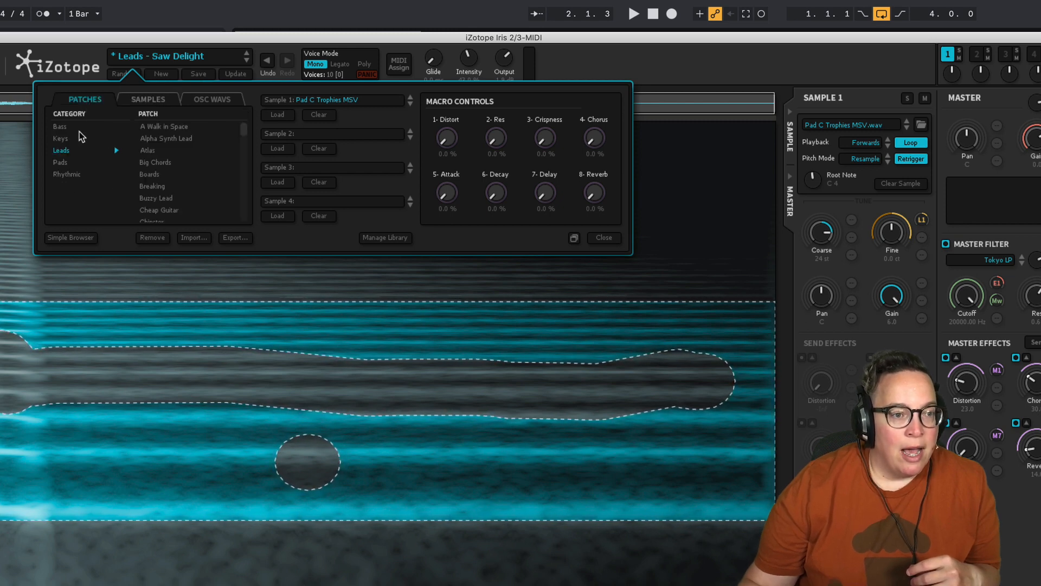
{"action": "left_click", "coordinate": [145, 102]}
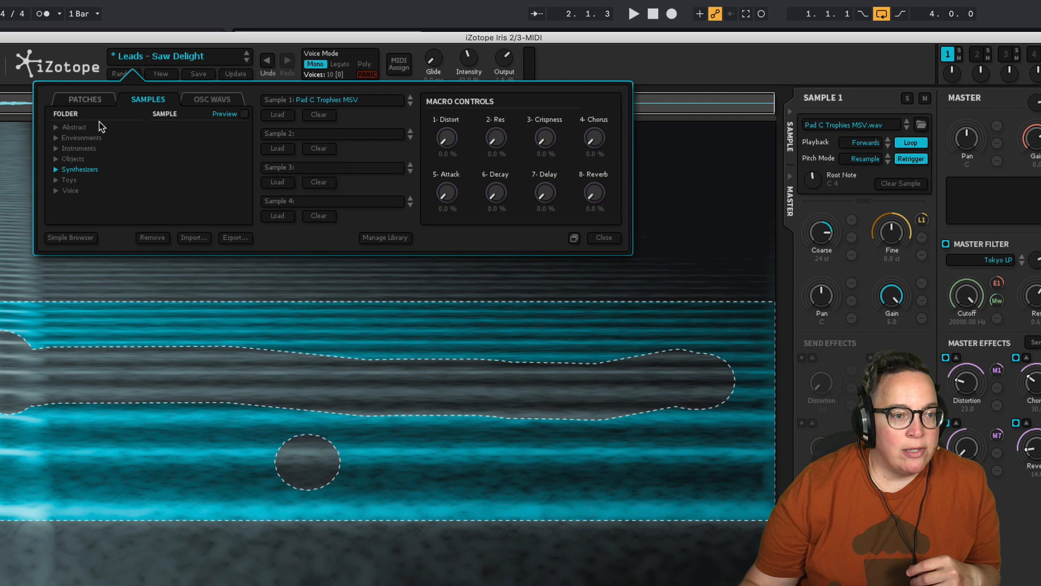
{"action": "left_click", "coordinate": [57, 128]}
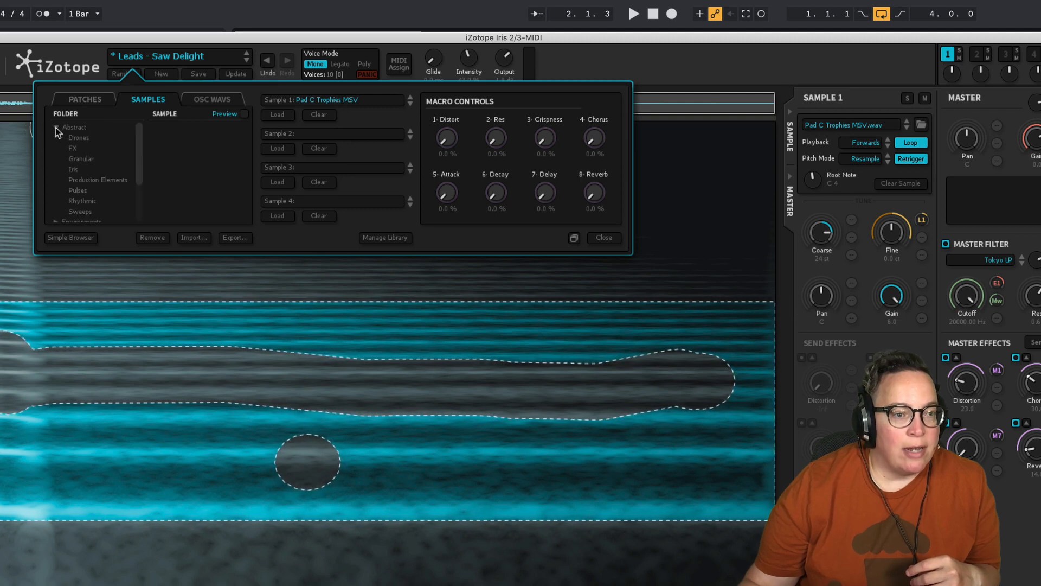
Step: Collapse the Abstract sample folder and look inside the Environments and Instruments folders
{"action": "left_click", "coordinate": [57, 128]}
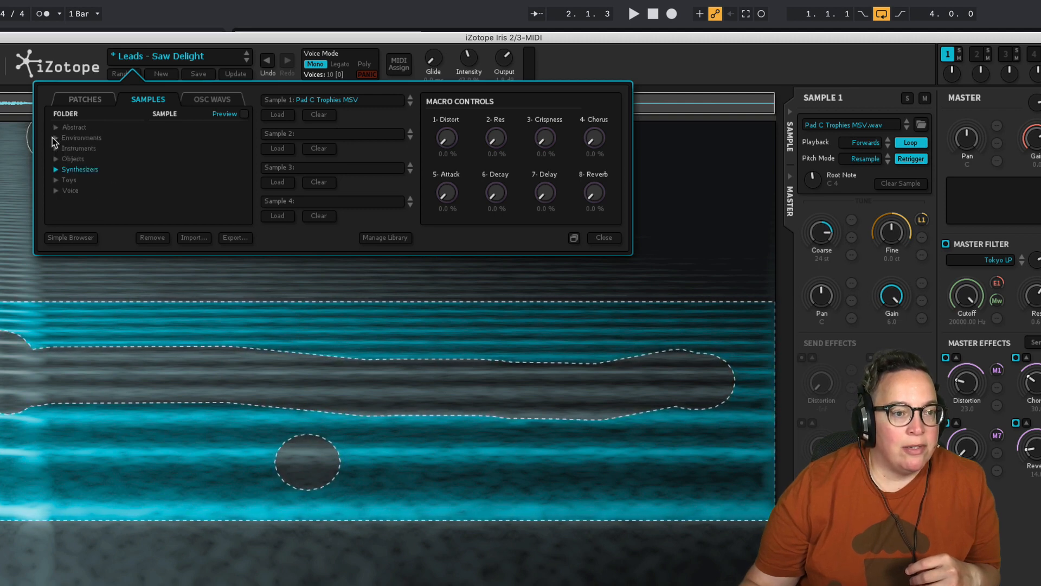
{"action": "left_click", "coordinate": [52, 138]}
{"action": "left_click", "coordinate": [52, 138]}
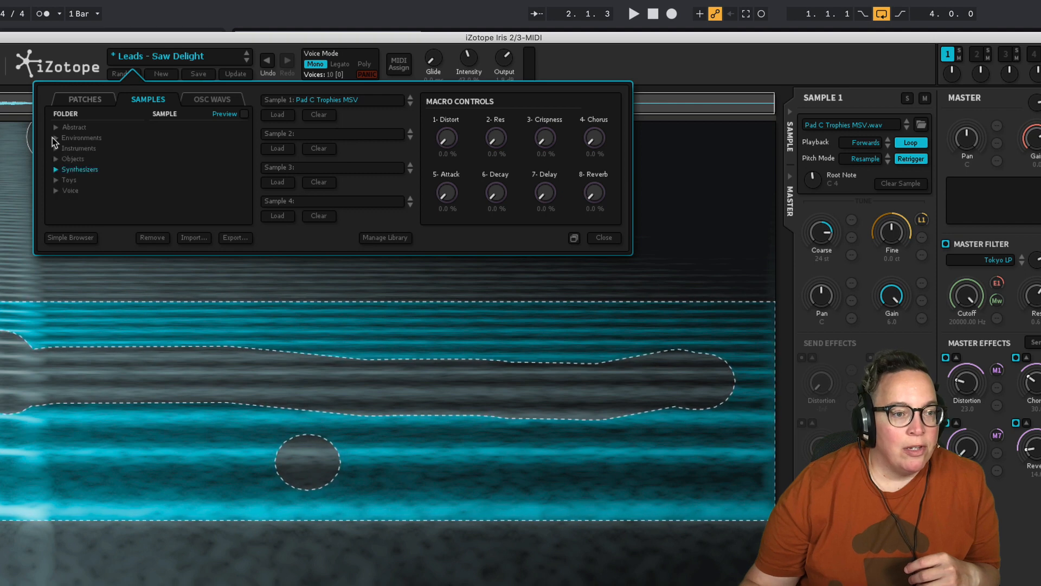
{"action": "left_click", "coordinate": [55, 149]}
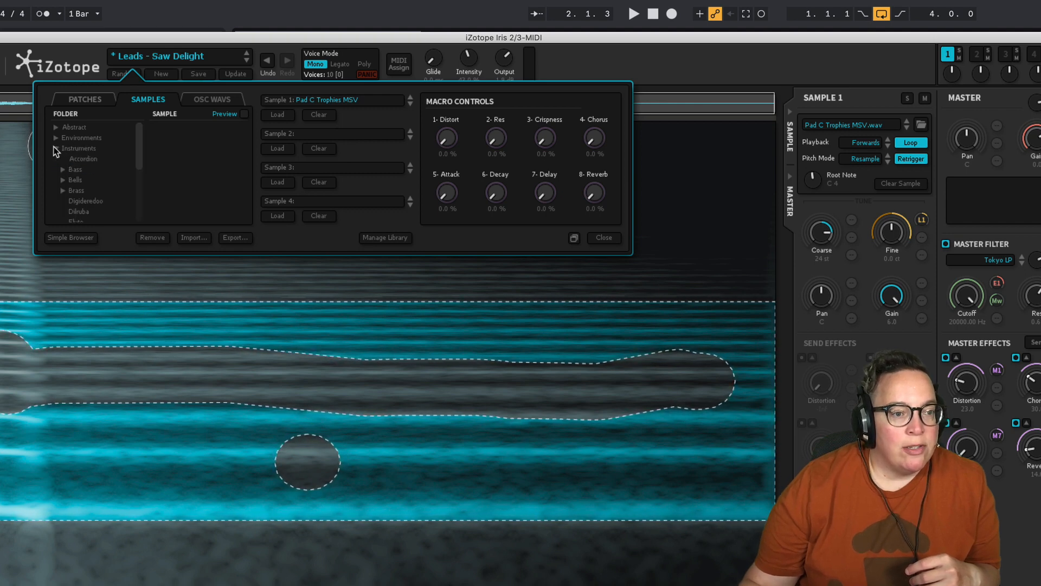
{"action": "left_click", "coordinate": [55, 149]}
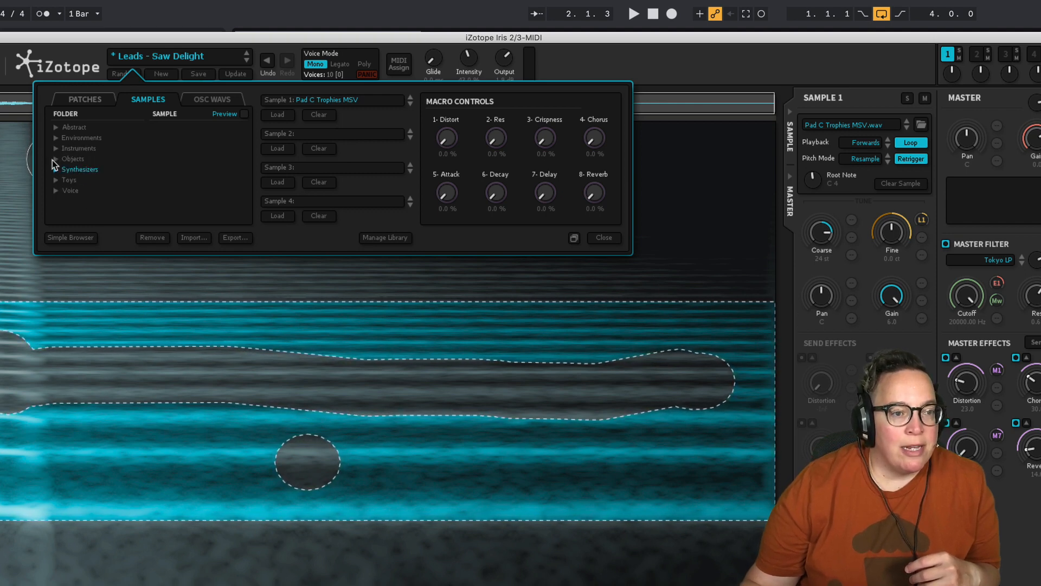
Step: Look through the Objects sample folder and its Raw Vegetables samples, and collapse the folder
{"action": "left_click", "coordinate": [55, 159]}
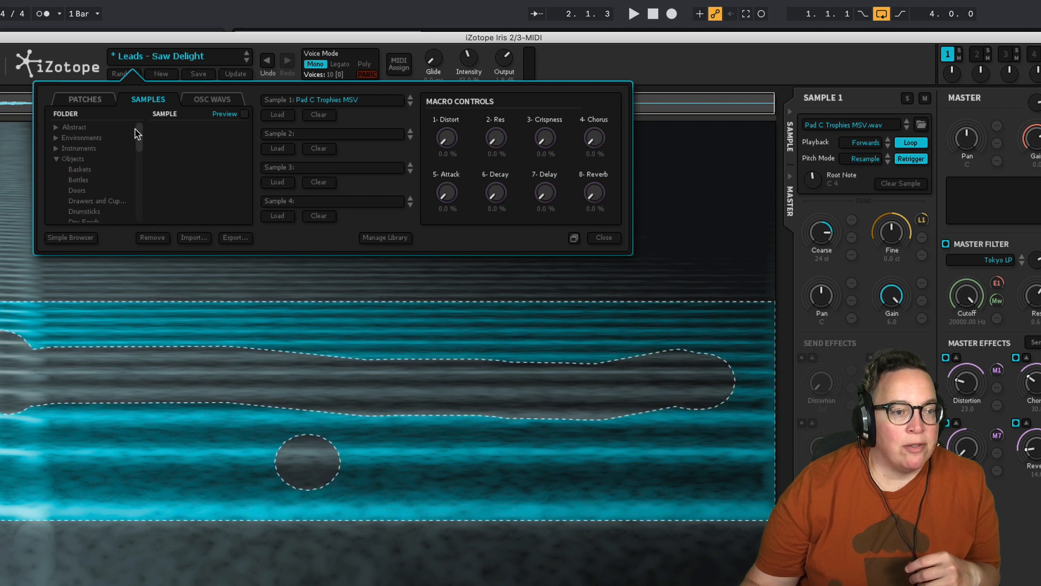
{"action": "scroll", "coordinate": [116, 188], "scroll_direction": "down", "scroll_amount": 4}
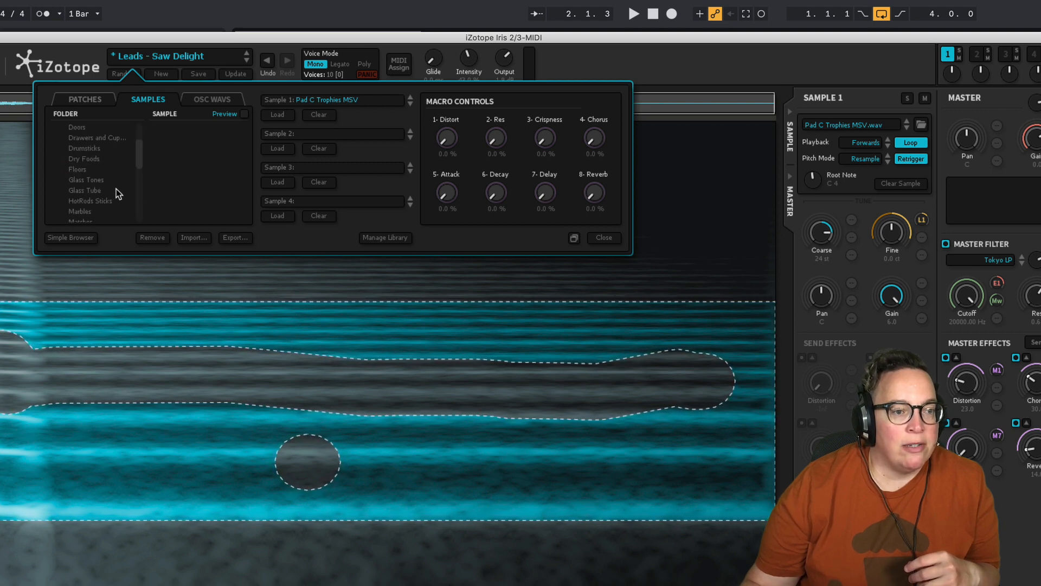
{"action": "scroll", "coordinate": [116, 193], "scroll_direction": "down", "scroll_amount": 1}
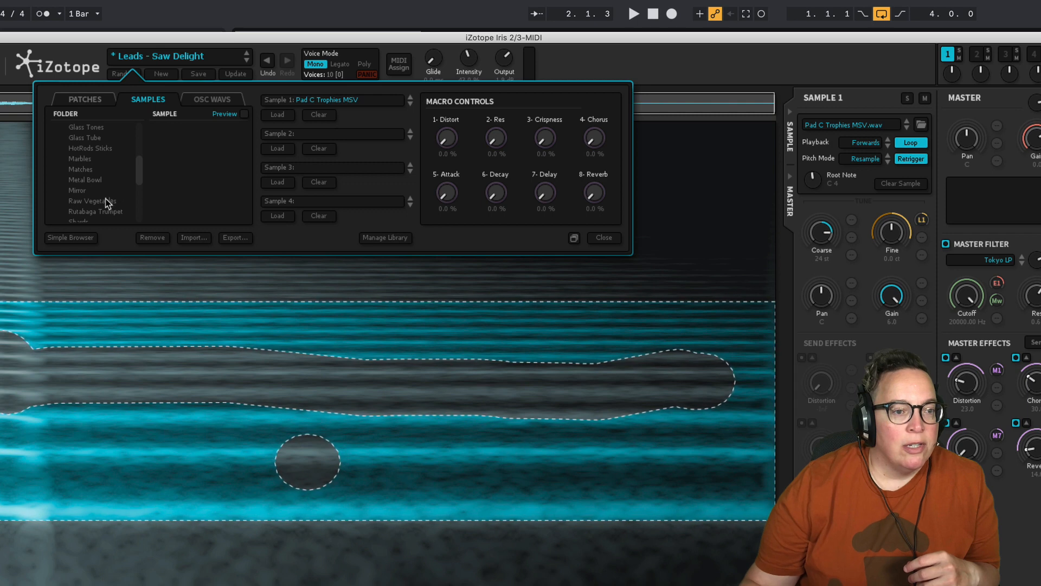
{"action": "left_click", "coordinate": [107, 202]}
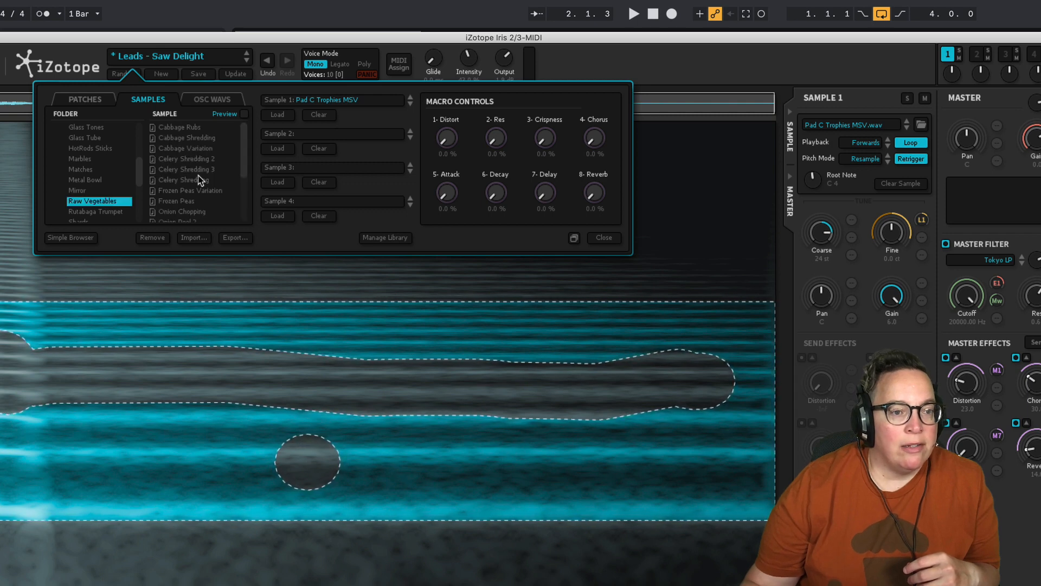
{"action": "scroll", "coordinate": [201, 181], "scroll_direction": "down", "scroll_amount": 2}
{"action": "scroll", "coordinate": [200, 180], "scroll_direction": "down", "scroll_amount": 1}
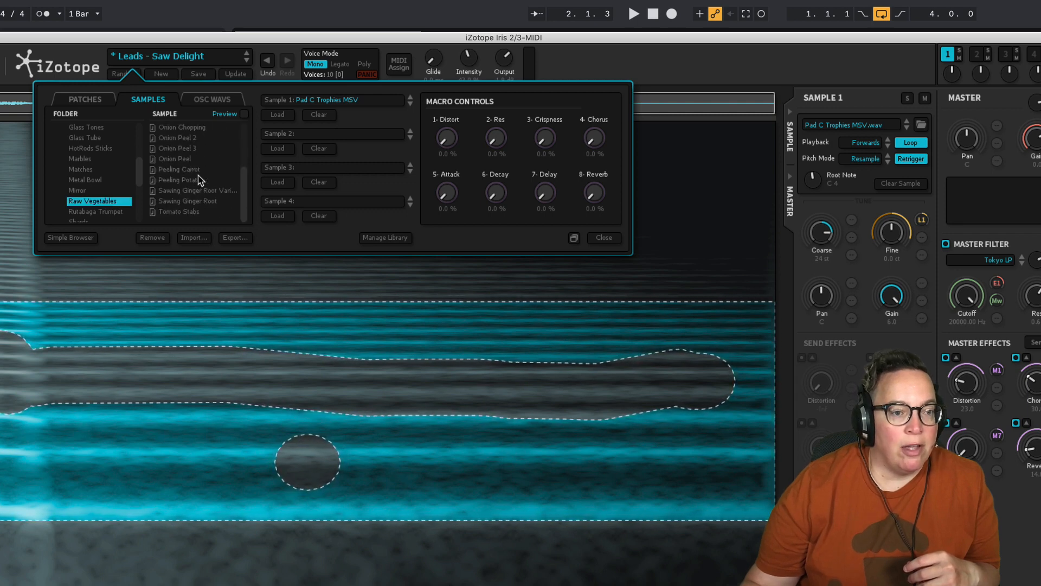
{"action": "scroll", "coordinate": [201, 180], "scroll_direction": "up", "scroll_amount": 3}
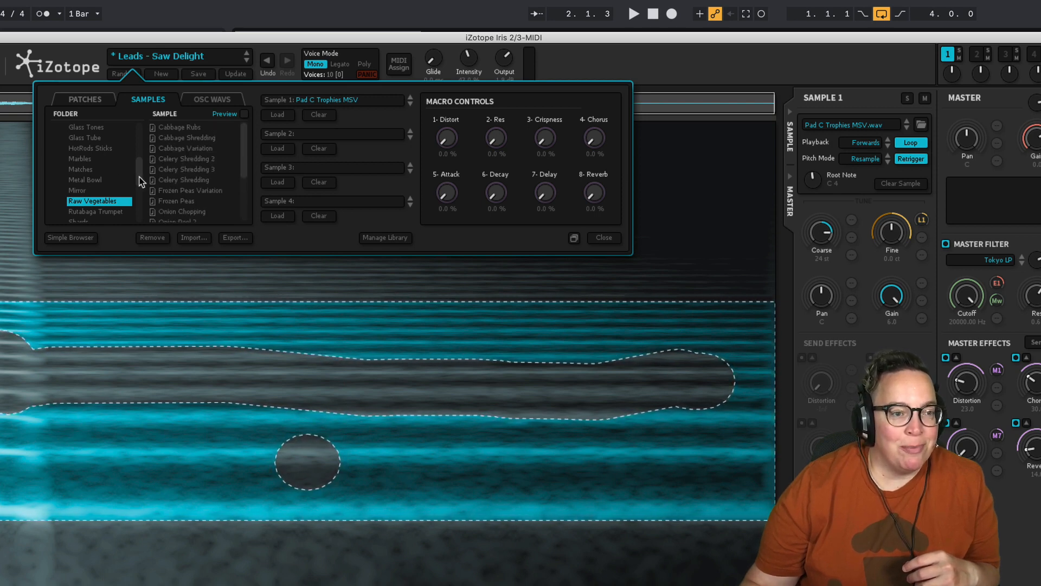
{"action": "left_click_drag", "start_coordinate": [138, 177], "coordinate": [145, 145]}
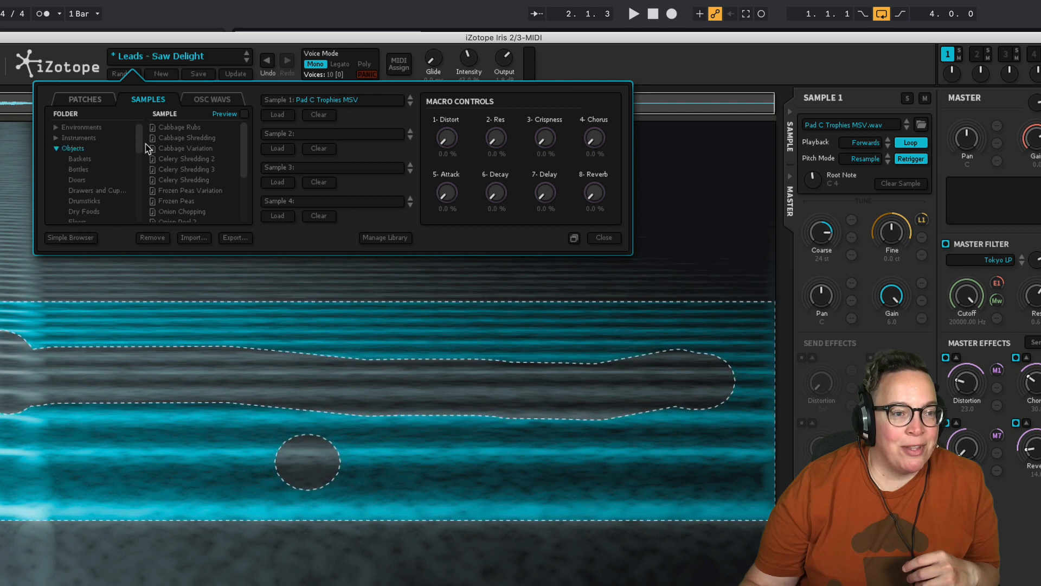
{"action": "left_click", "coordinate": [55, 149]}
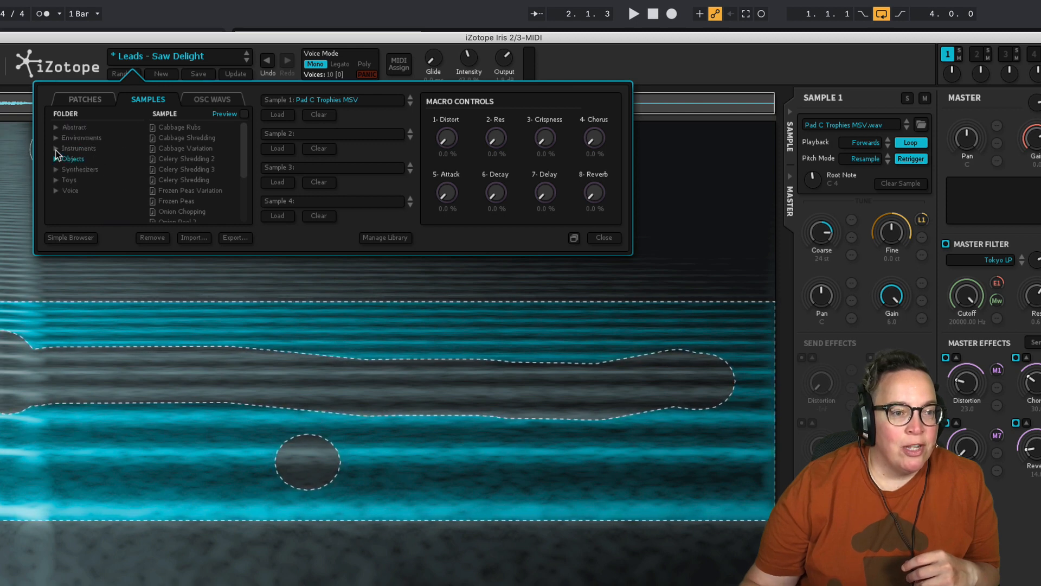
Step: Look over the subfolders of the Synthesizers sample folder and collapse it again
{"action": "left_click", "coordinate": [55, 168]}
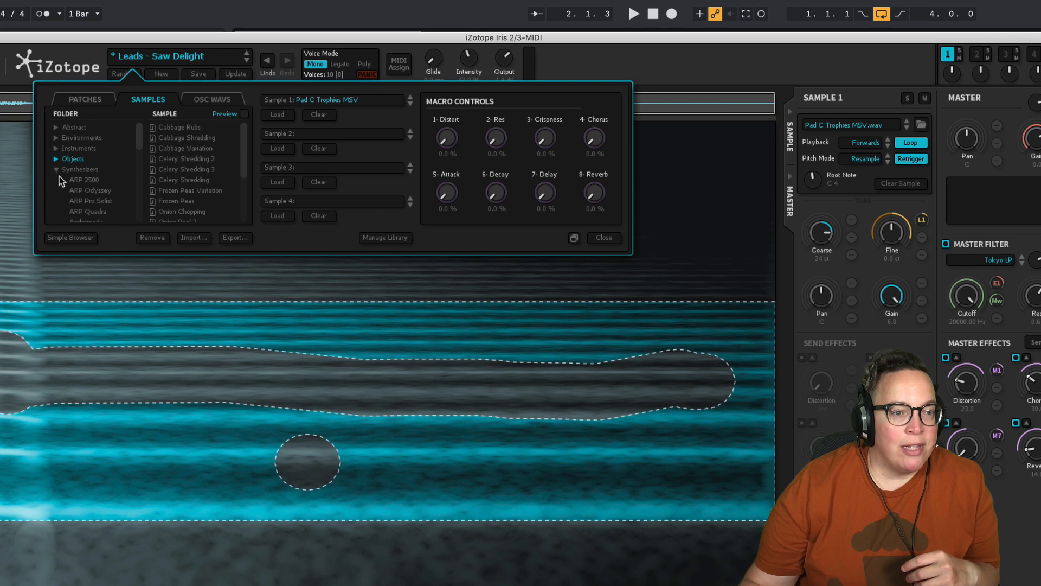
{"action": "scroll", "coordinate": [75, 176], "scroll_direction": "down", "scroll_amount": 3}
{"action": "left_click", "coordinate": [54, 137]}
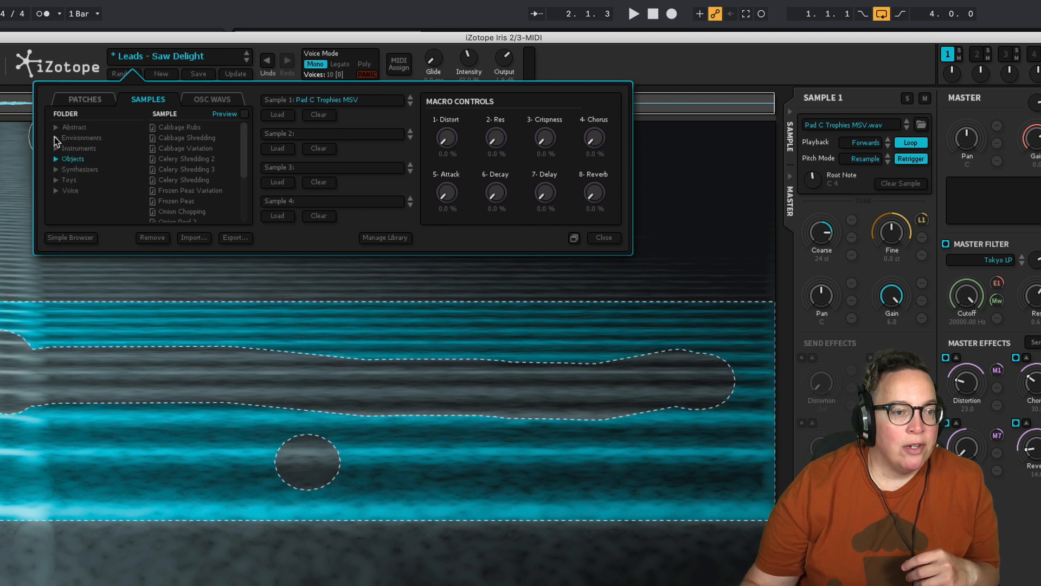
Step: Browse the Wooden samples in the Toys folder, highlight Block Scrapes 2, and collapse the folder
{"action": "left_click", "coordinate": [55, 179]}
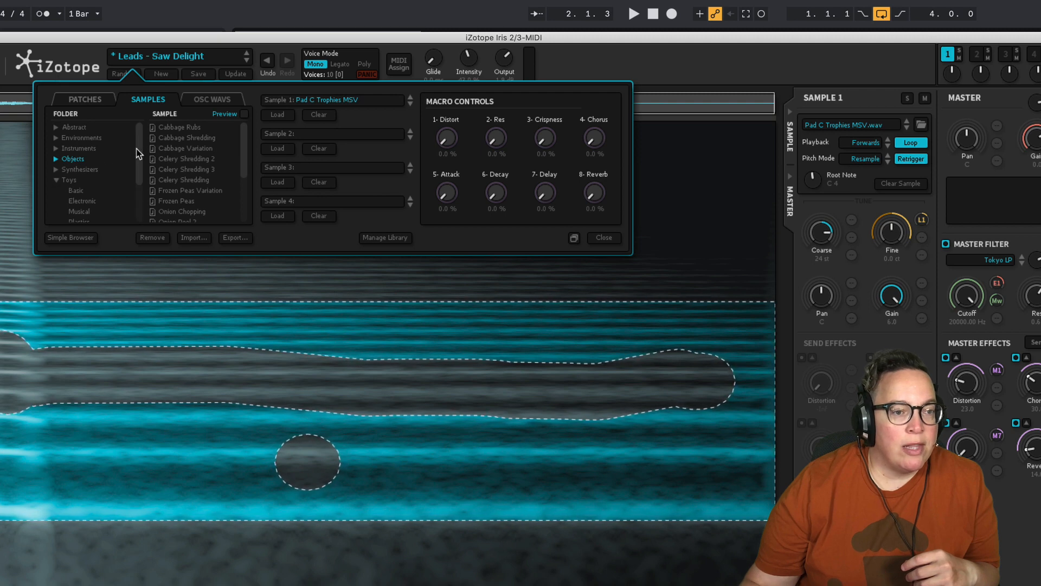
{"action": "left_click_drag", "start_coordinate": [138, 153], "coordinate": [141, 198]}
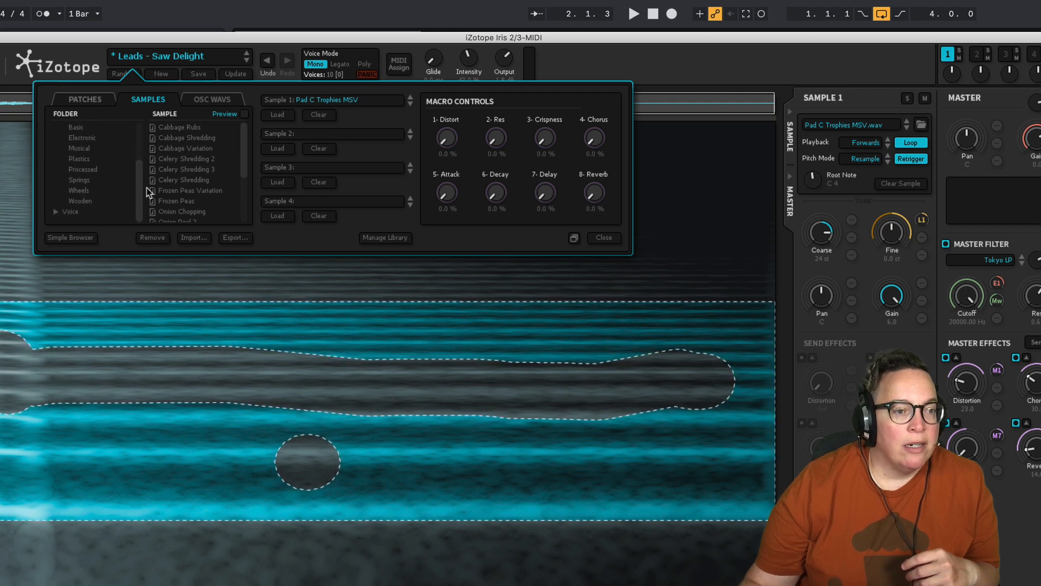
{"action": "left_click", "coordinate": [80, 201]}
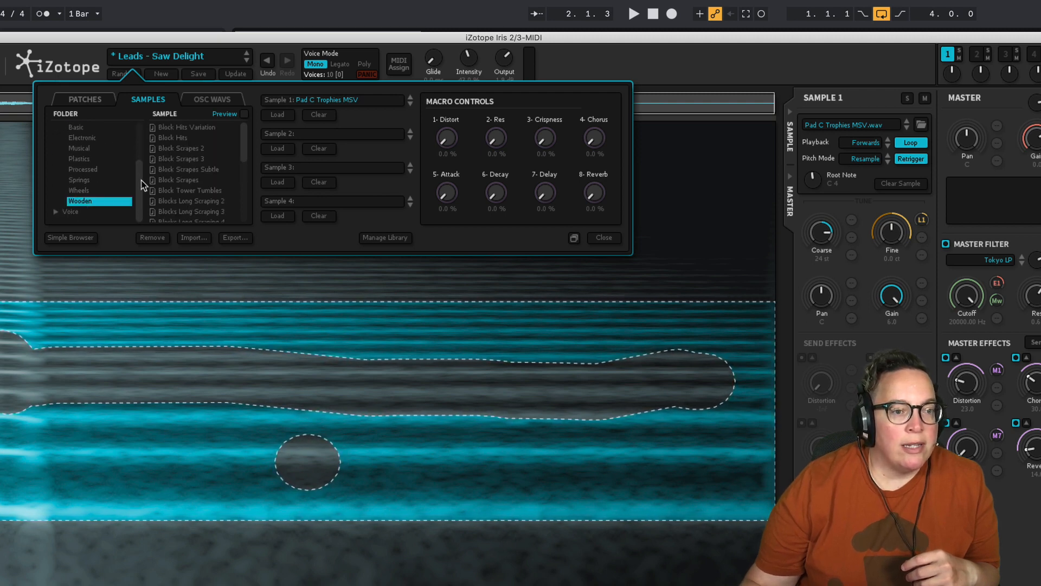
{"action": "scroll", "coordinate": [195, 154], "scroll_direction": "down", "scroll_amount": 3}
{"action": "scroll", "coordinate": [195, 154], "scroll_direction": "up", "scroll_amount": 3}
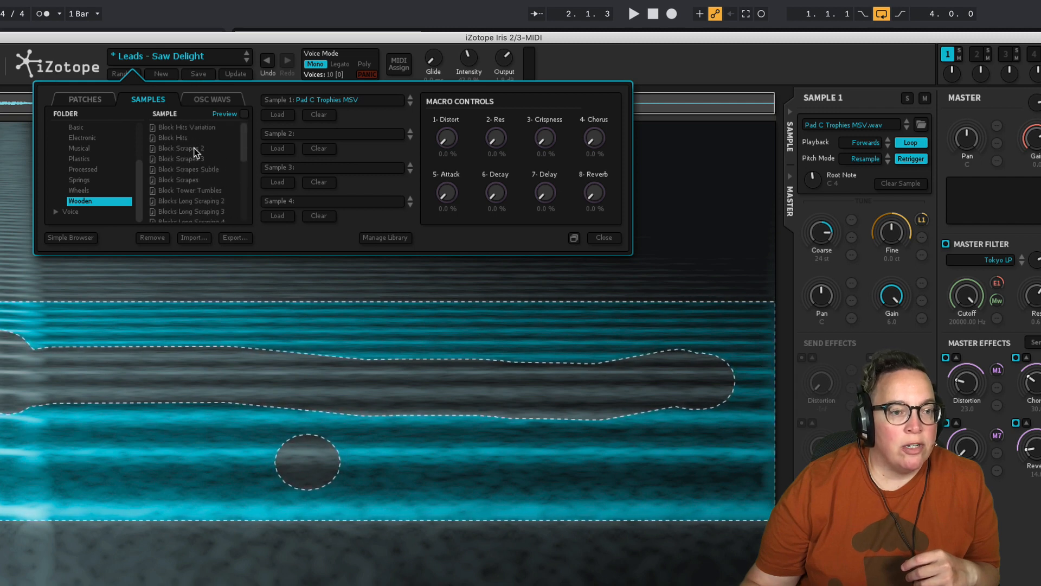
{"action": "left_click", "coordinate": [195, 152]}
{"action": "scroll", "coordinate": [85, 166], "scroll_direction": "up", "scroll_amount": 2}
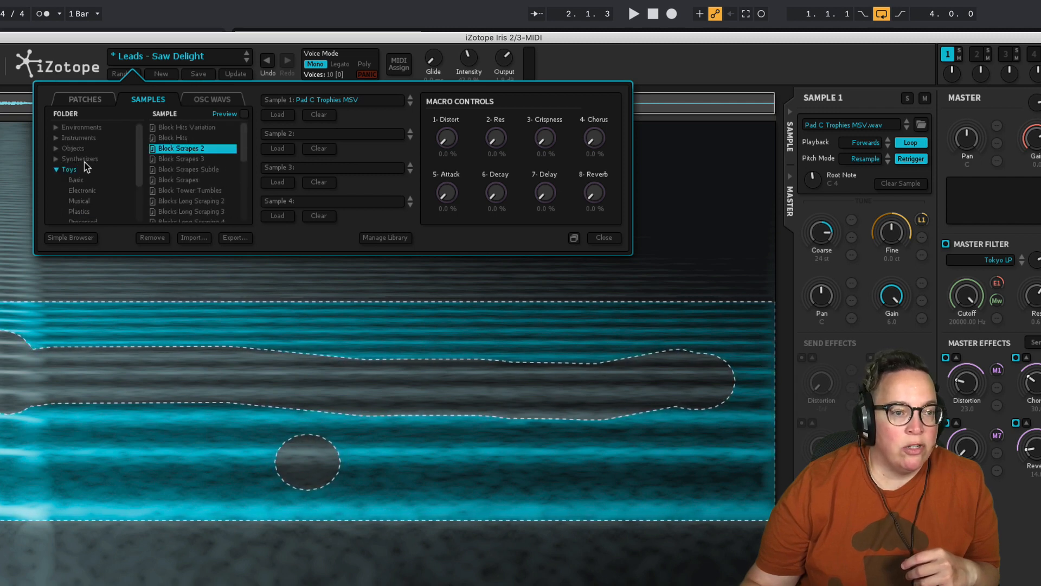
{"action": "left_click", "coordinate": [56, 170]}
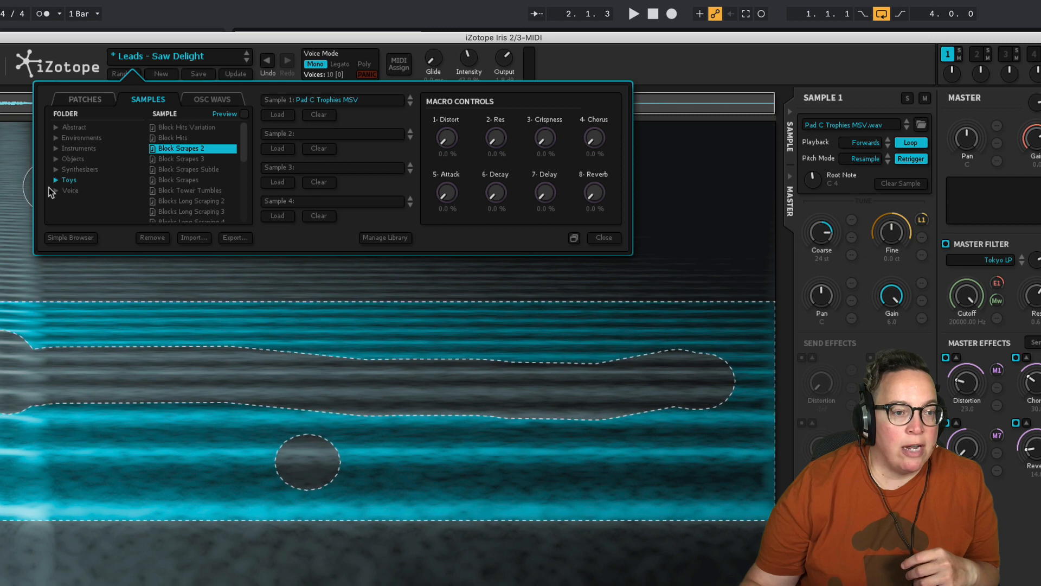
Step: Expand the Voice sample folder and look through its Percussion and Vocoder samples
{"action": "left_click", "coordinate": [52, 191]}
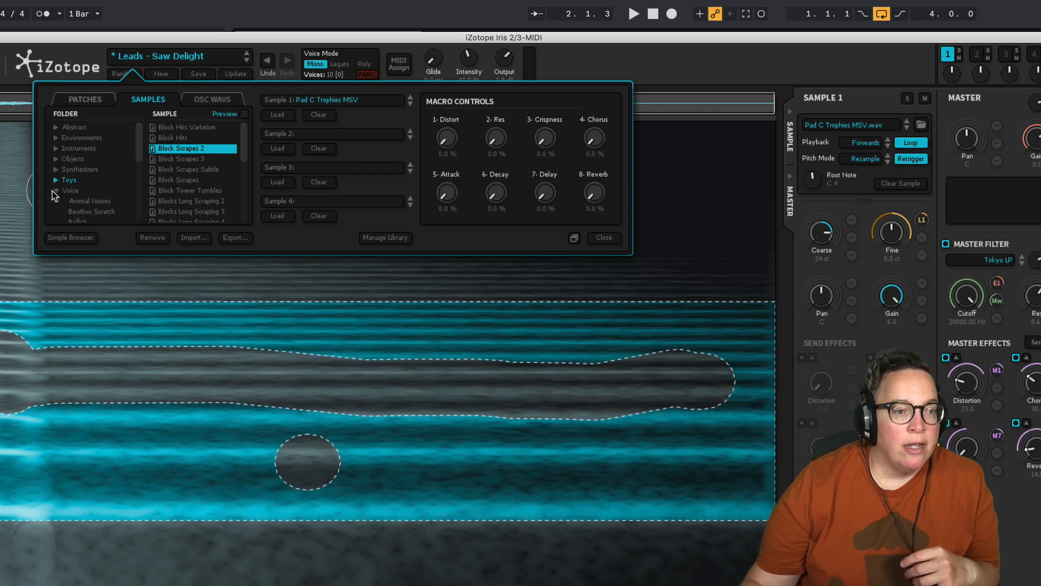
{"action": "scroll", "coordinate": [52, 190], "scroll_direction": "down", "scroll_amount": 3}
{"action": "left_click", "coordinate": [90, 195]}
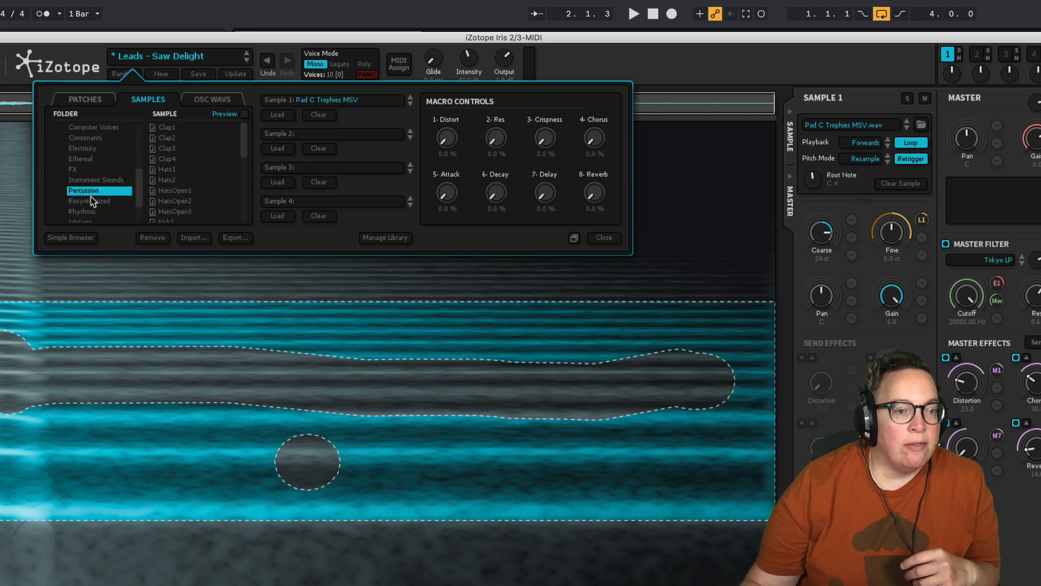
{"action": "scroll", "coordinate": [90, 196], "scroll_direction": "down", "scroll_amount": 2}
{"action": "scroll", "coordinate": [90, 196], "scroll_direction": "up", "scroll_amount": 2}
{"action": "scroll", "coordinate": [91, 196], "scroll_direction": "down", "scroll_amount": 2}
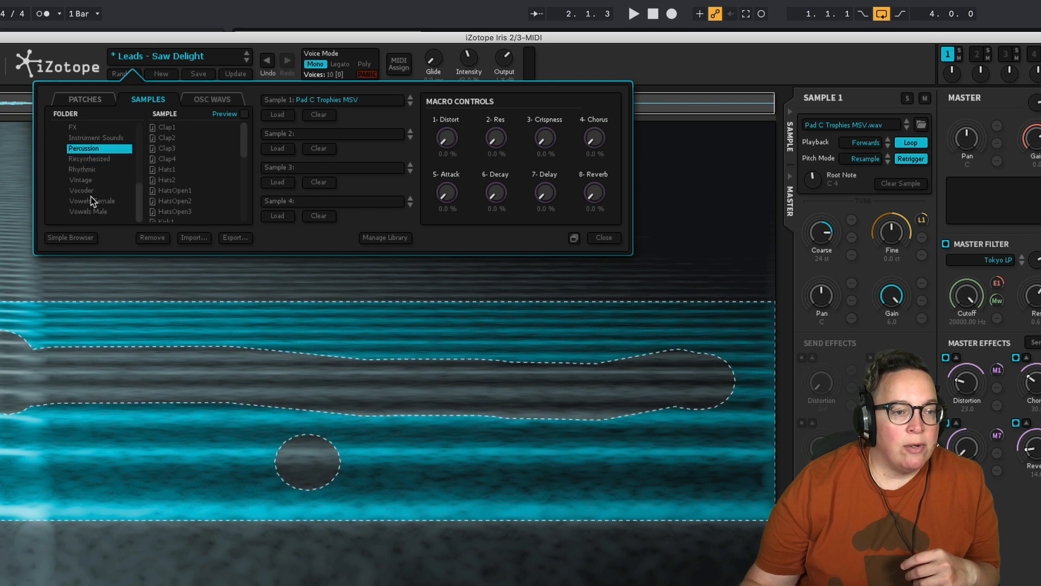
{"action": "left_click", "coordinate": [90, 195]}
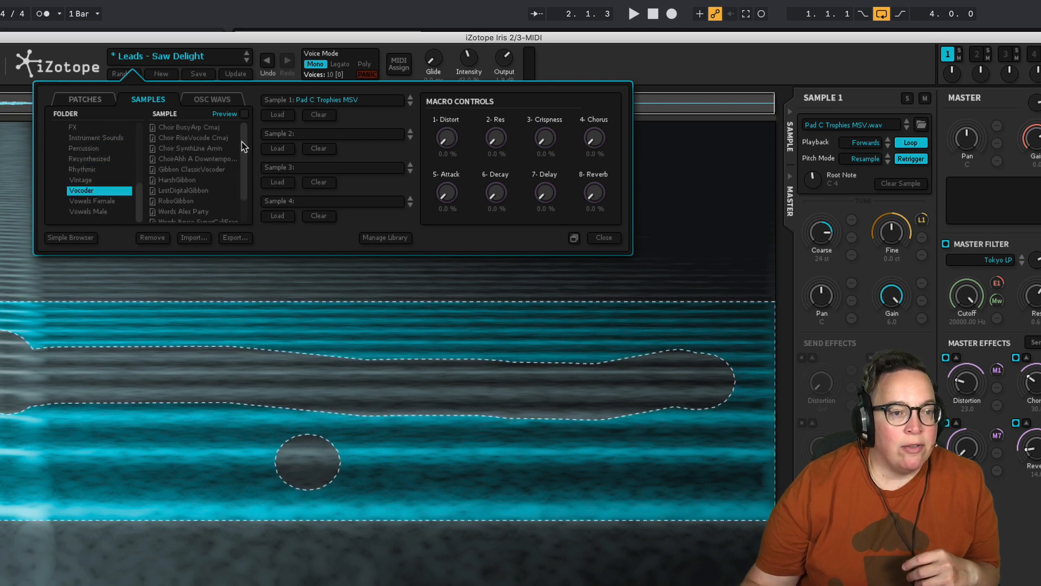
{"action": "scroll", "coordinate": [243, 141], "scroll_direction": "down", "scroll_amount": 3}
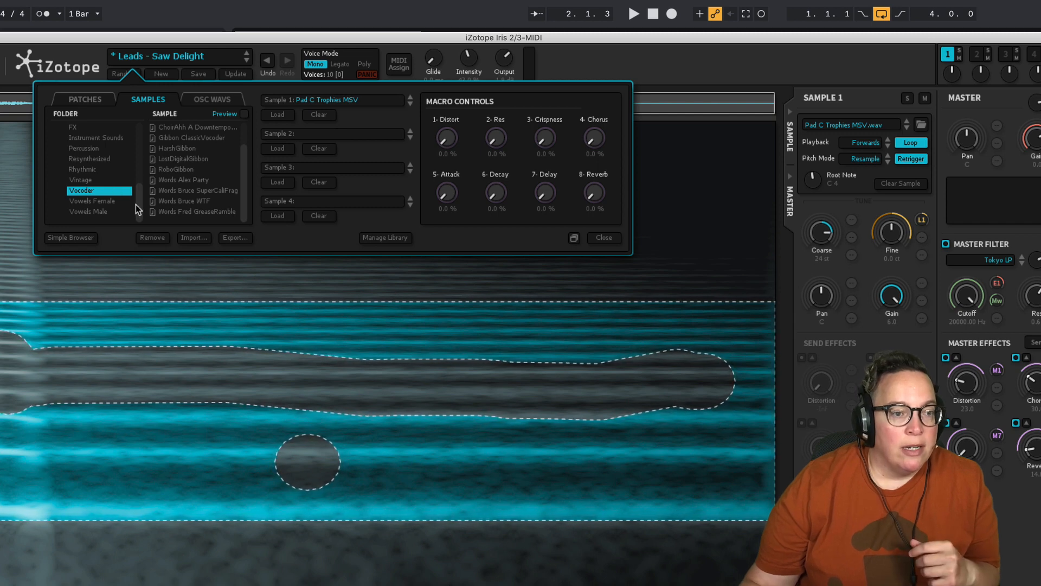
Step: View the oscillator waves in the 01-Sine category and return to the patch categories
{"action": "left_click", "coordinate": [225, 102]}
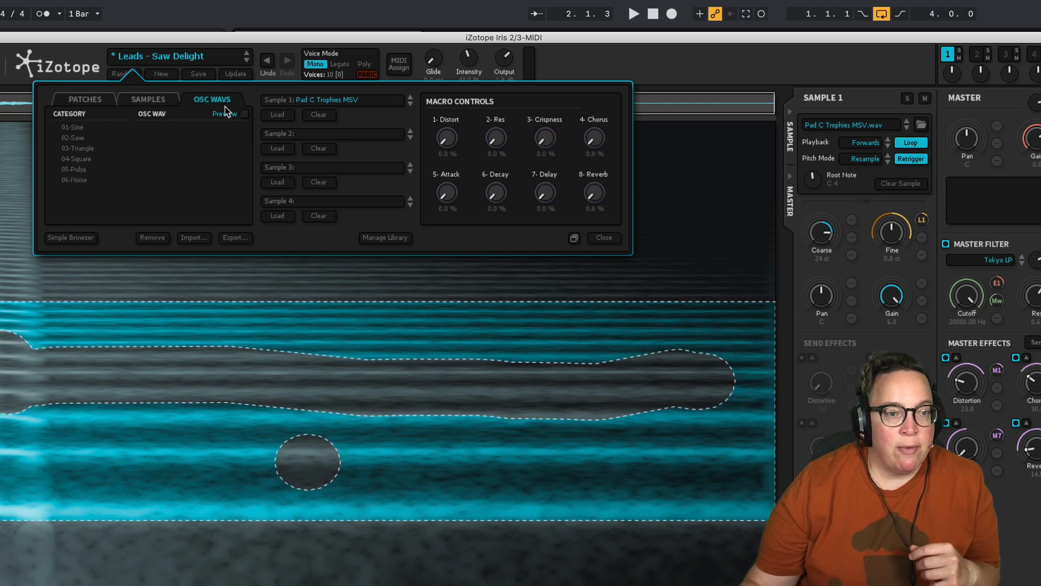
{"action": "left_click", "coordinate": [79, 127]}
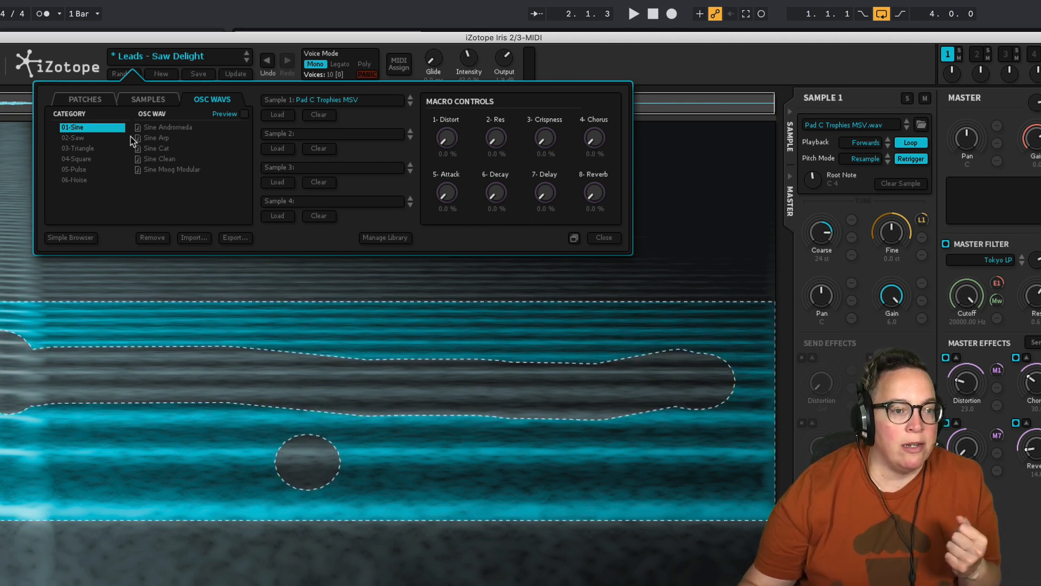
{"action": "left_click", "coordinate": [90, 98]}
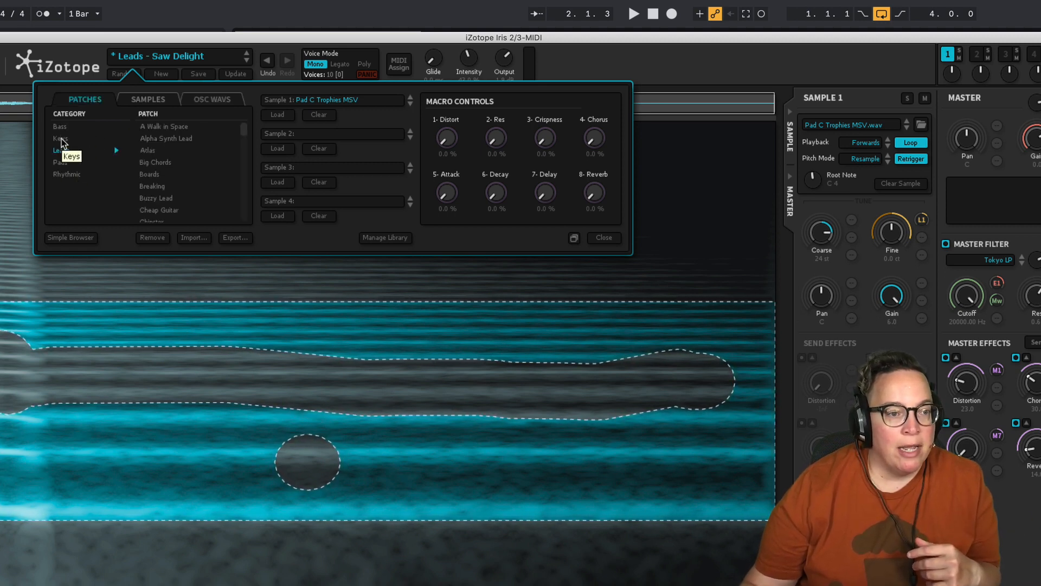
{"action": "left_click", "coordinate": [174, 128]}
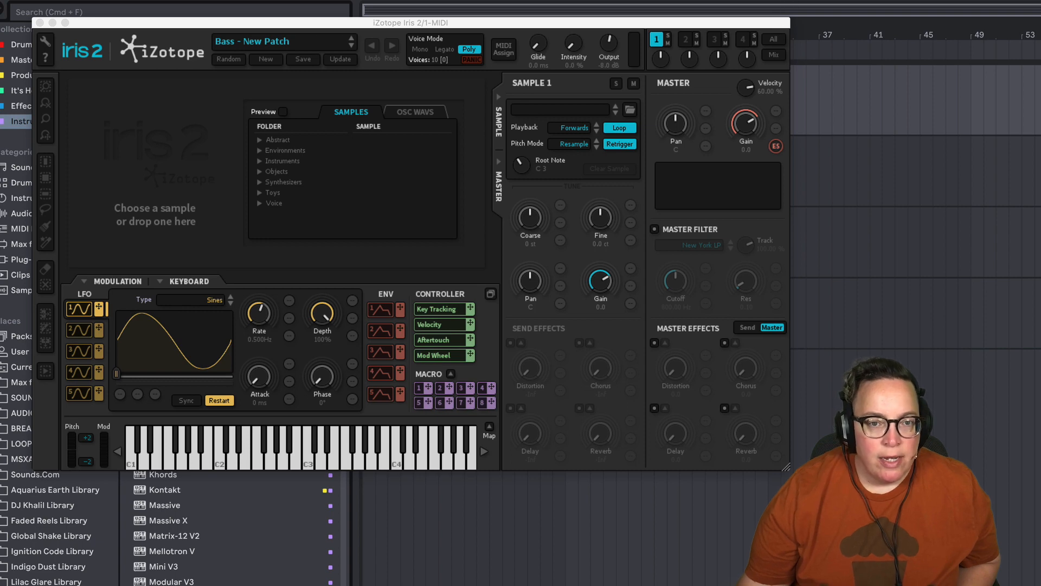
Step: Enlarge the window of the empty Iris 2 instance, bringing it back to the front if it gets hidden
{"action": "left_click_drag", "start_coordinate": [792, 466], "coordinate": [856, 499]}
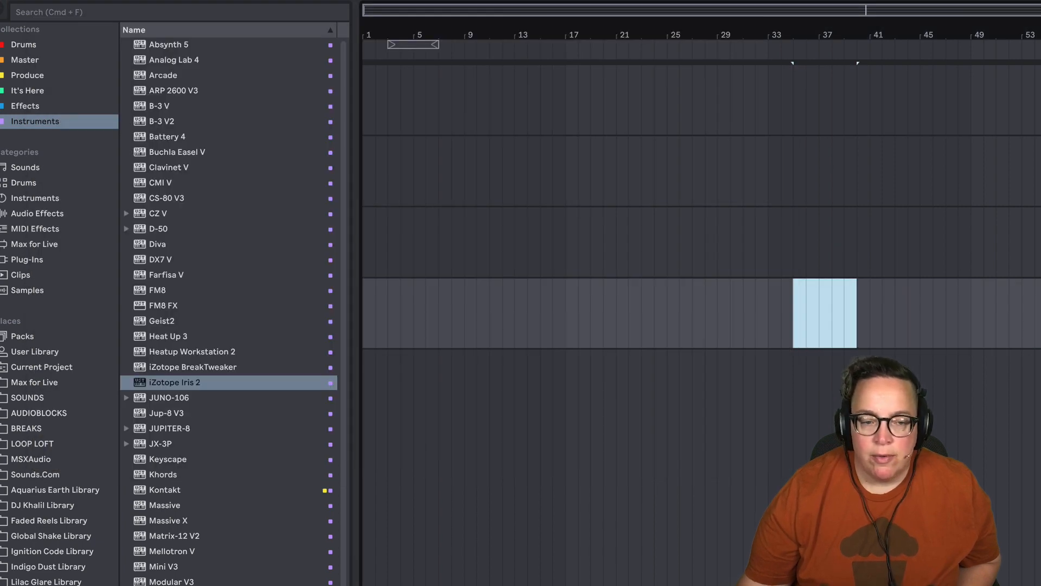
{"action": "left_click", "coordinate": [1036, 100]}
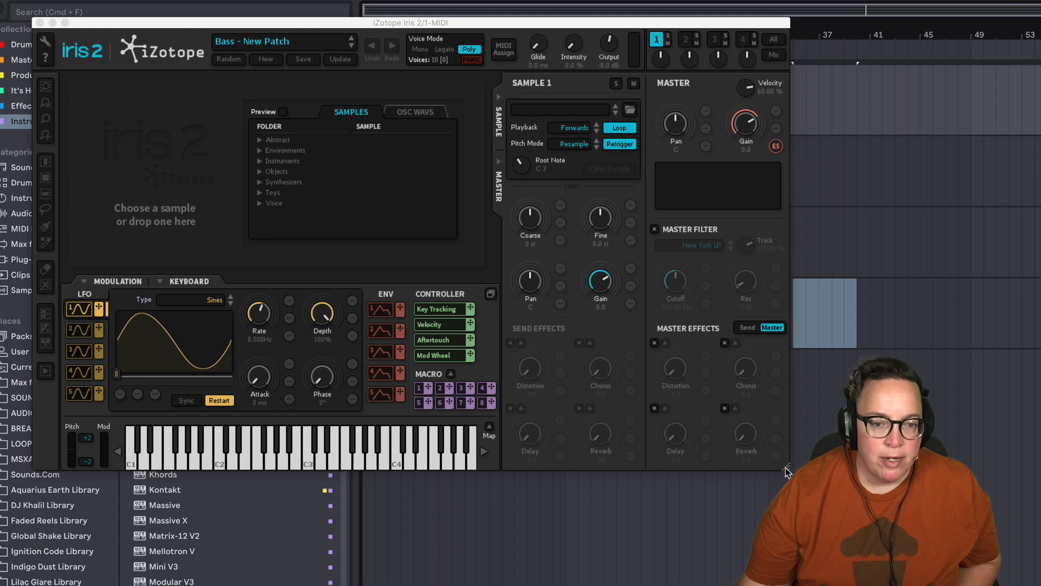
{"action": "left_click_drag", "start_coordinate": [788, 471], "coordinate": [1022, 584]}
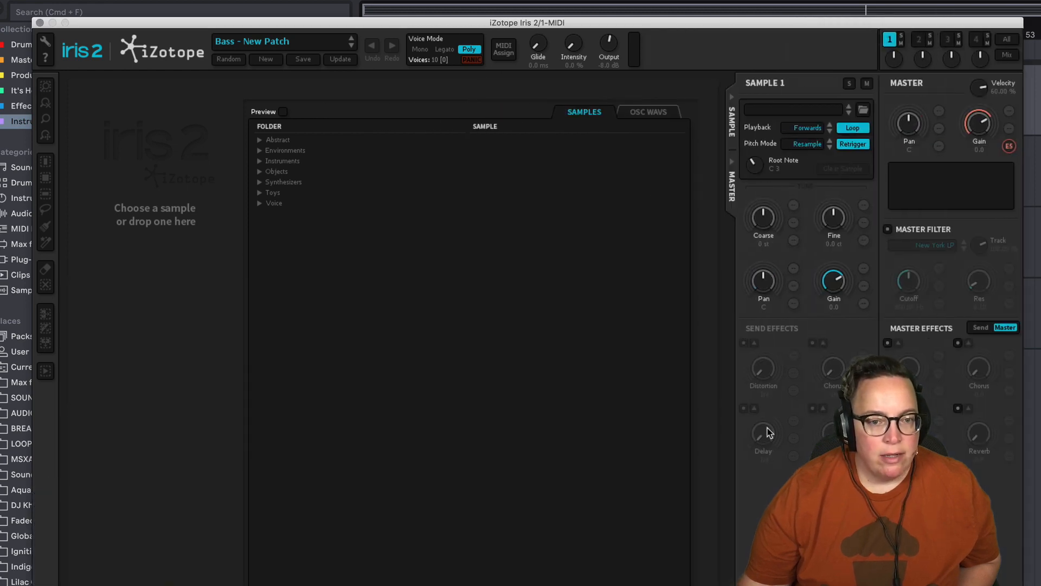
Step: Open the preset browser of the new patch, show its sample library, and check the Objects folder
{"action": "left_click", "coordinate": [258, 45]}
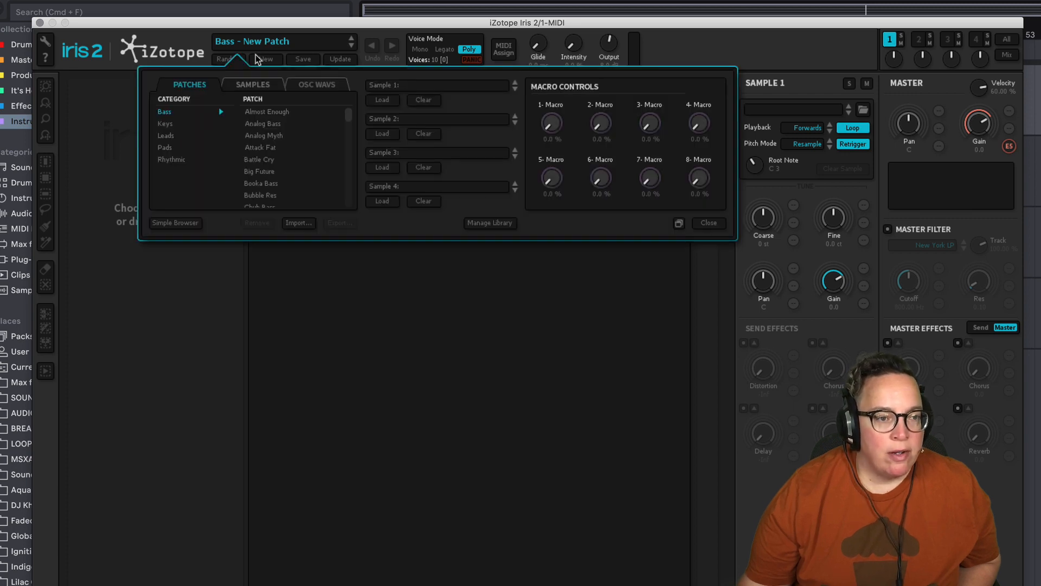
{"action": "left_click", "coordinate": [259, 86]}
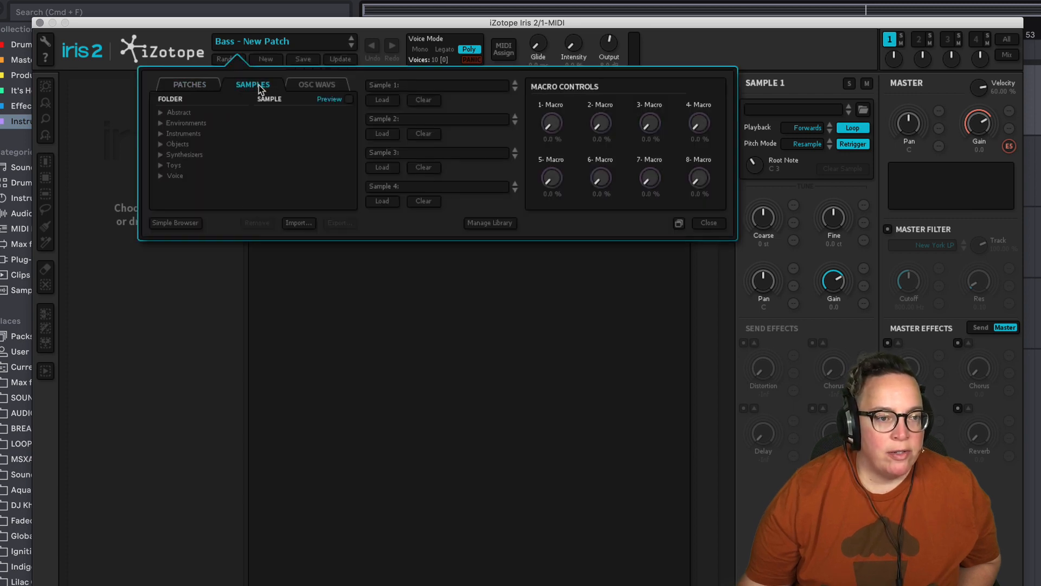
{"action": "left_click", "coordinate": [184, 144]}
{"action": "left_click", "coordinate": [185, 144]}
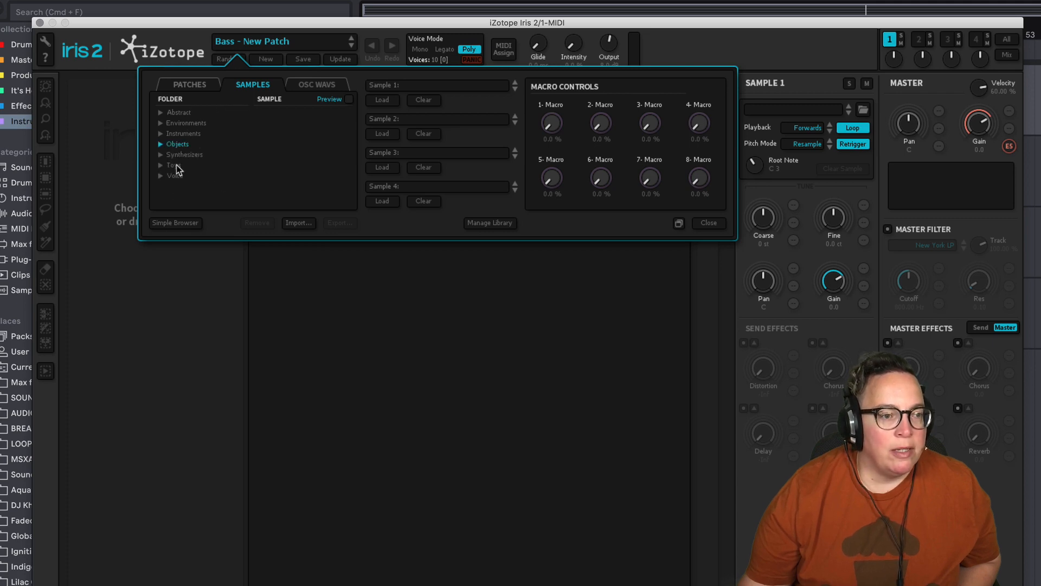
Step: Load the Desk Bell Ring Store C sample from the Clean Bells folder under Instruments into Sample 1 and close the browser
{"action": "left_click", "coordinate": [181, 133]}
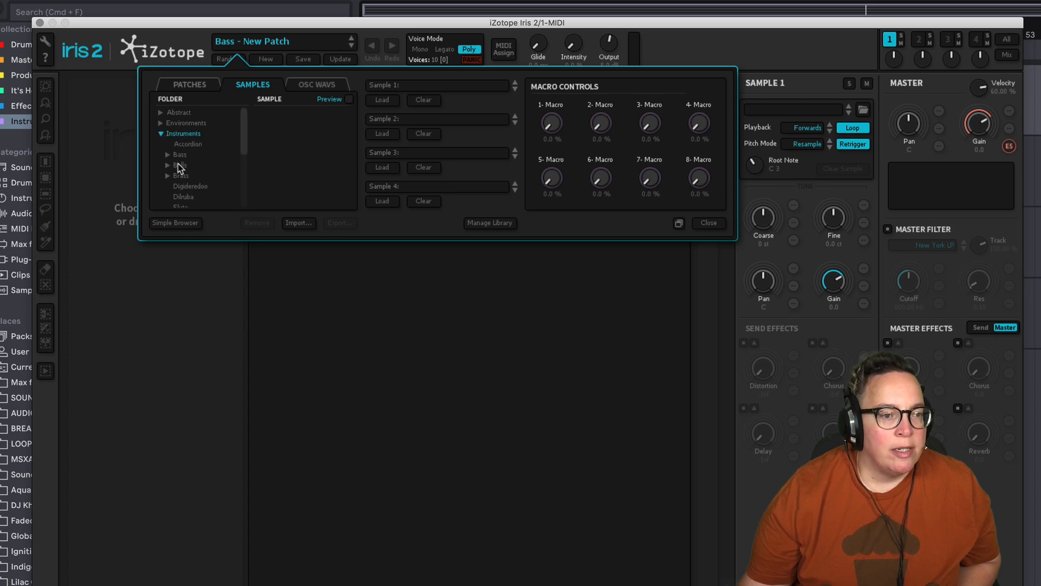
{"action": "left_click", "coordinate": [180, 164]}
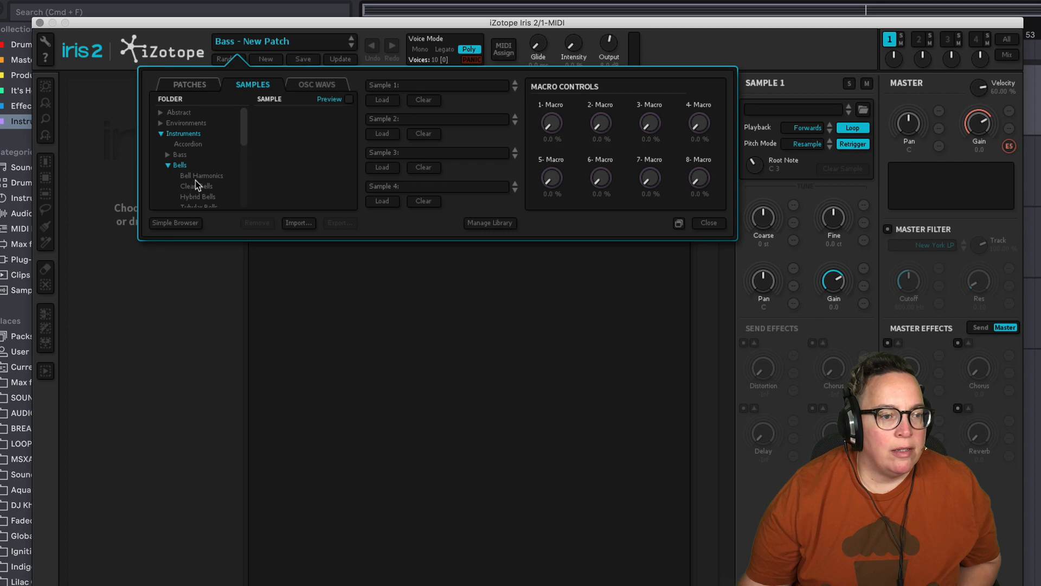
{"action": "left_click", "coordinate": [197, 186]}
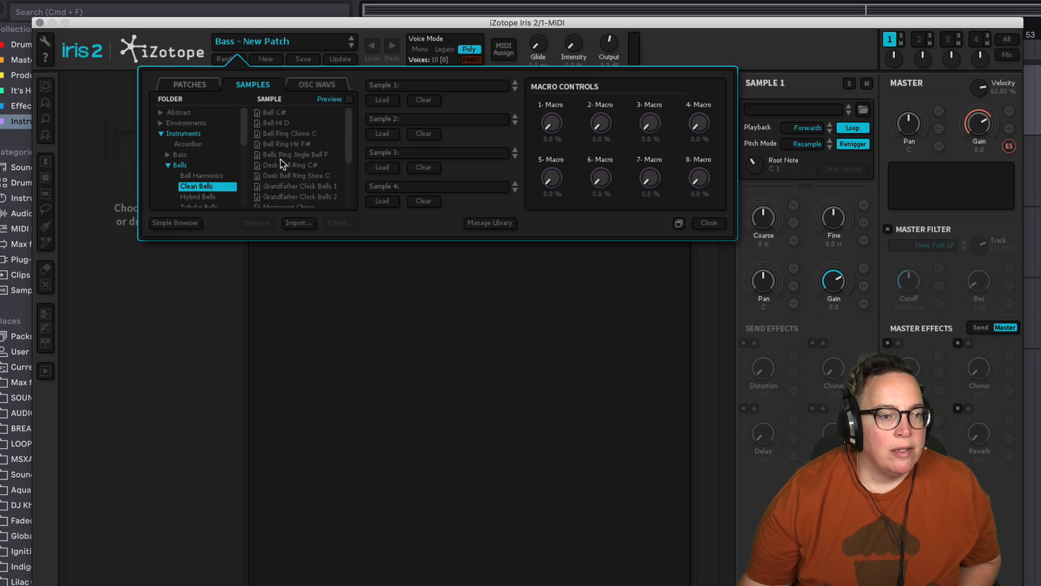
{"action": "left_click", "coordinate": [281, 176]}
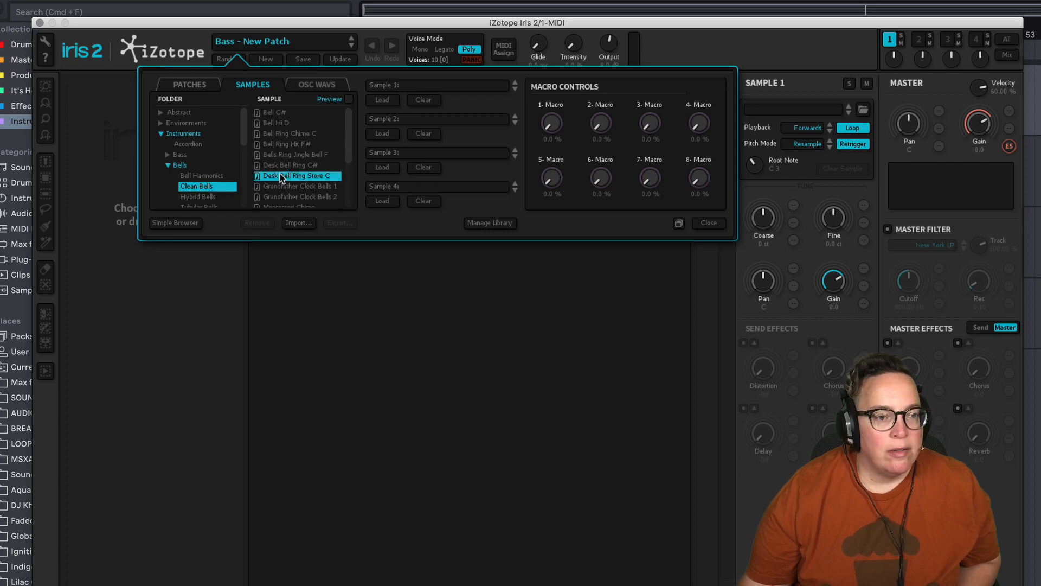
{"action": "double_click", "coordinate": [281, 175]}
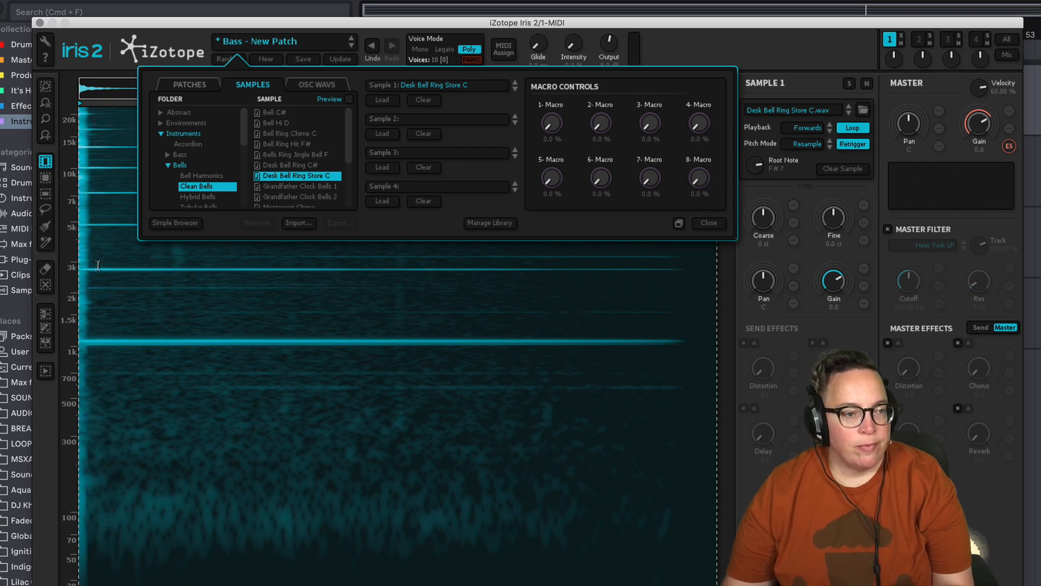
{"action": "left_click", "coordinate": [708, 223]}
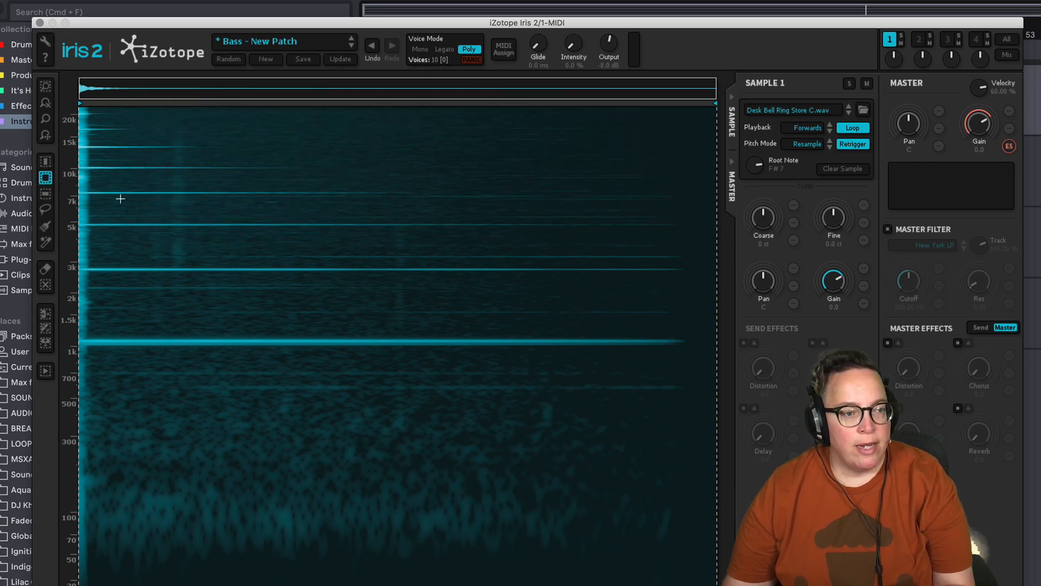
Step: Select a time-frequency rectangle from about 500 Hz to 3 kHz in the bell spectrogram and move it between high and low frequencies
{"action": "left_click_drag", "start_coordinate": [143, 308], "coordinate": [611, 402]}
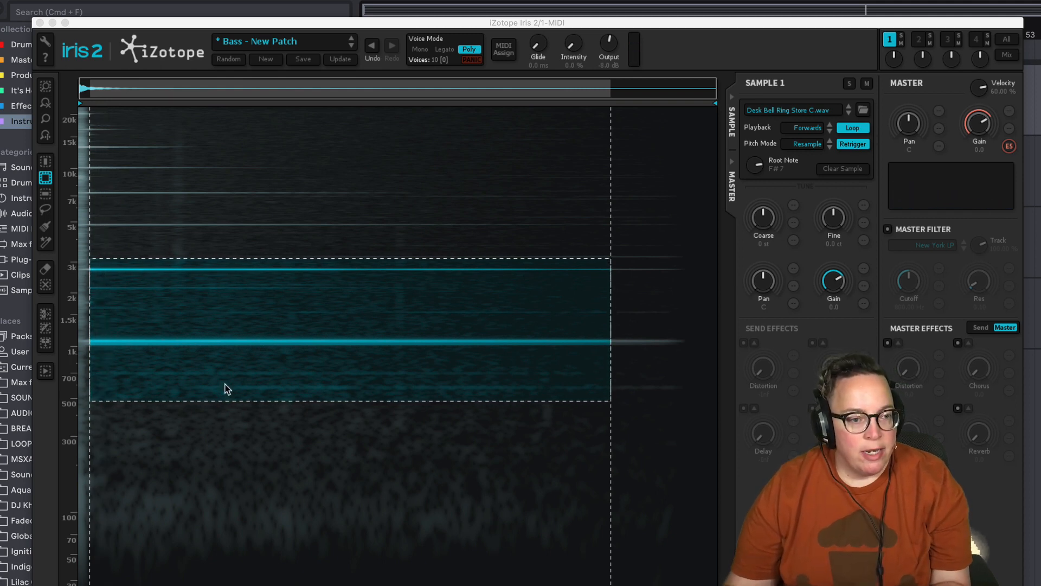
{"action": "left_click_drag", "start_coordinate": [227, 389], "coordinate": [211, 234]}
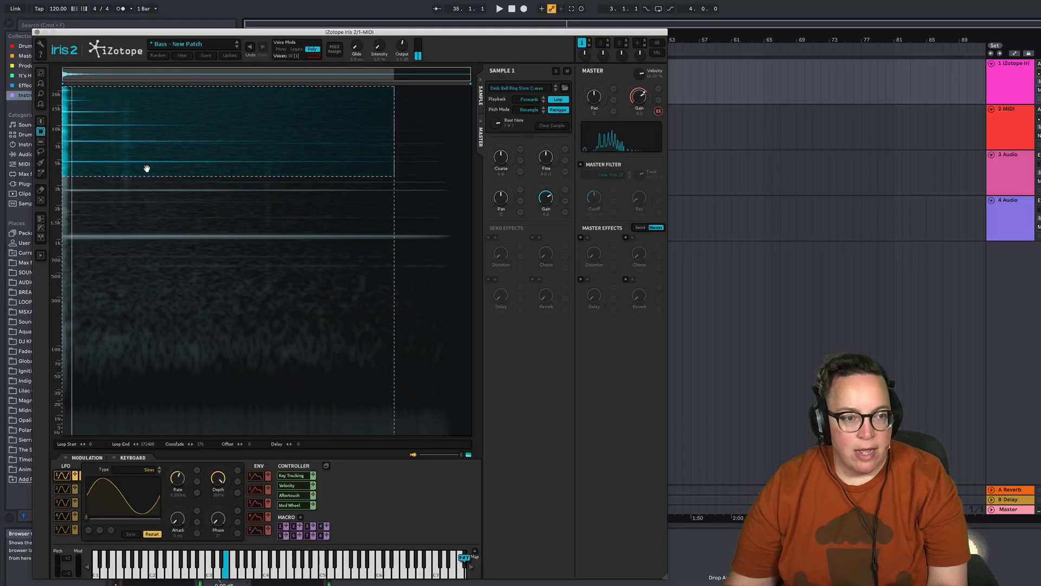
{"action": "left_click_drag", "start_coordinate": [147, 168], "coordinate": [132, 264]}
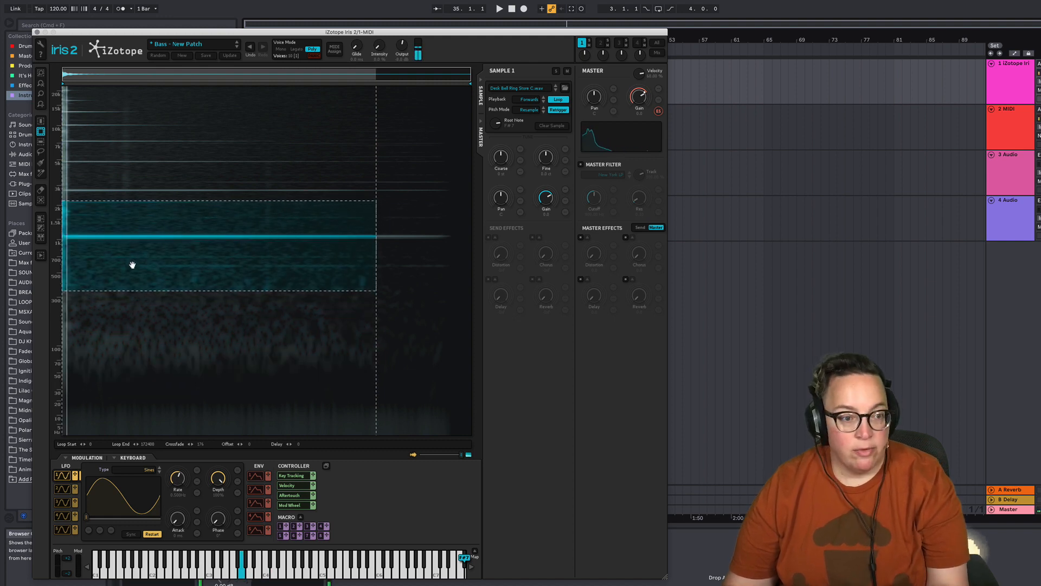
{"action": "left_click_drag", "start_coordinate": [132, 264], "coordinate": [119, 114]}
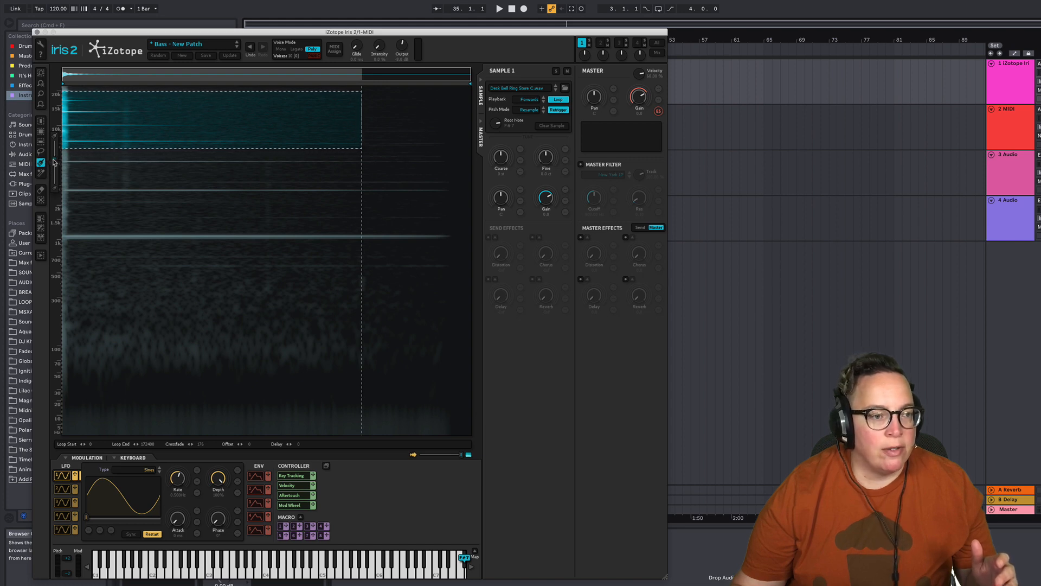
Step: Paint freehand brush selections over the bell's harmonics between about 700 Hz and 3 kHz, below the rectangular selection
{"action": "right_click", "coordinate": [98, 137]}
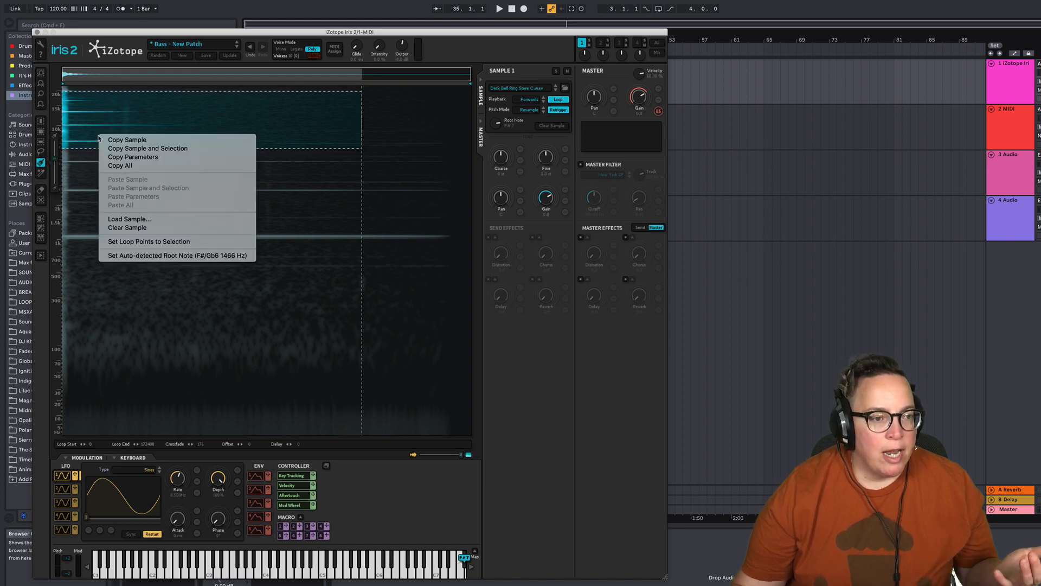
{"action": "left_click", "coordinate": [99, 123]}
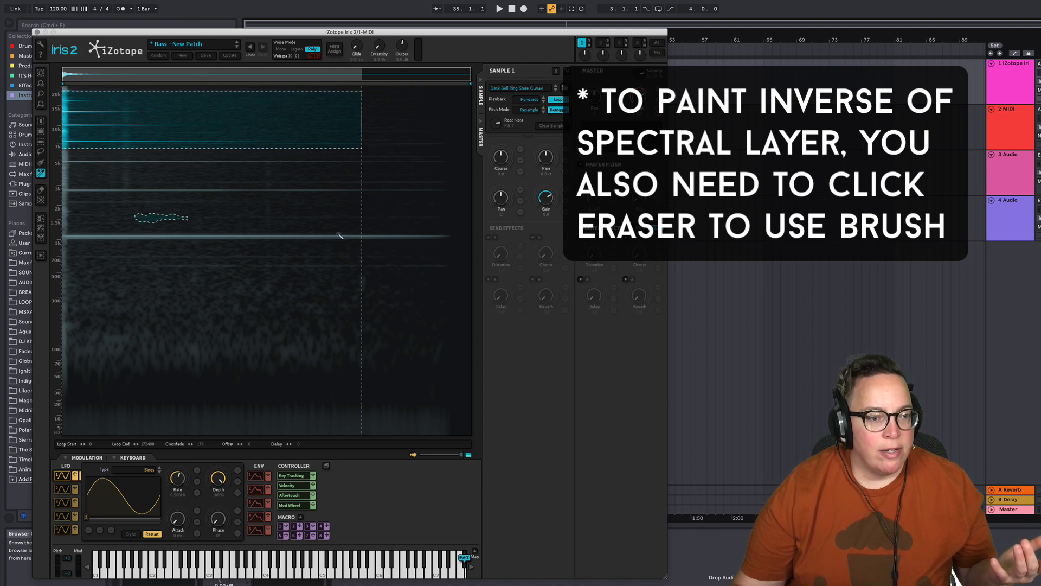
{"action": "left_click", "coordinate": [41, 163]}
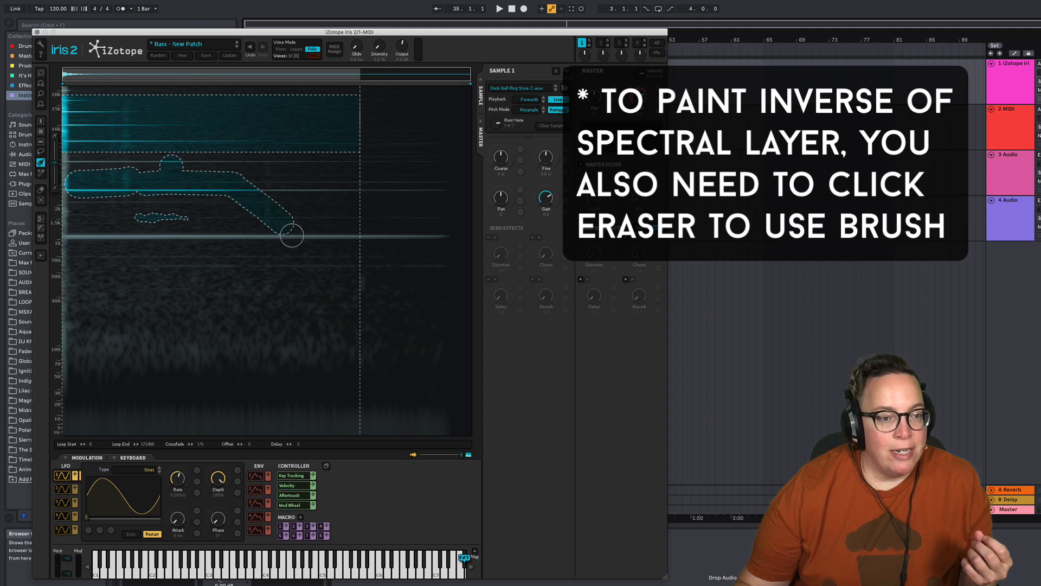
{"action": "mouse_move", "coordinate": [292, 235]}
{"action": "left_mouse_down"}
{"action": "mouse_move", "coordinate": [271, 244]}
{"action": "mouse_move", "coordinate": [140, 235]}
{"action": "left_mouse_up"}
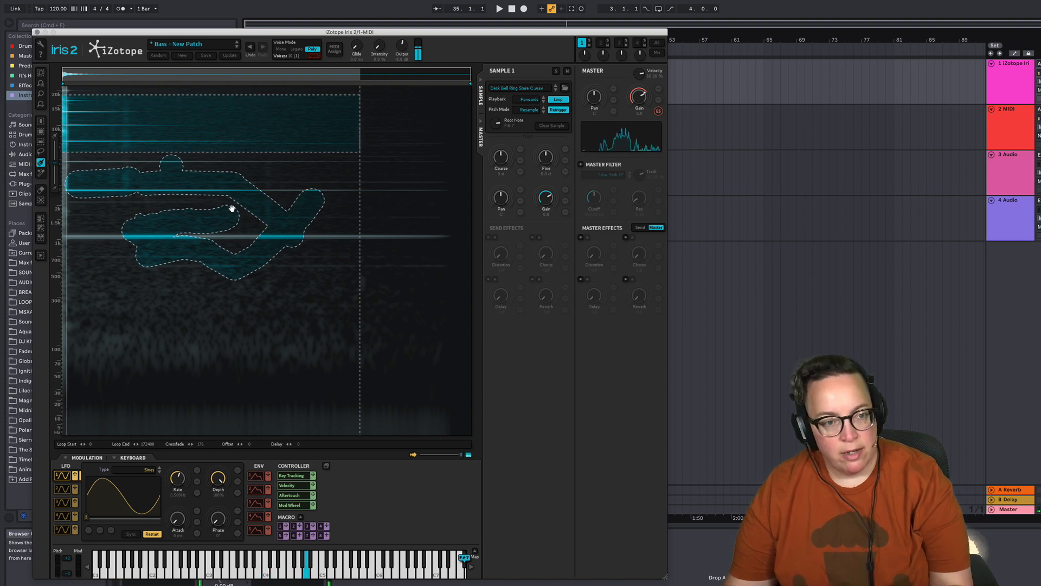
Step: Move the rectangular selection down to around 100 Hz and back up over the band around 3 kHz
{"action": "left_click_drag", "start_coordinate": [251, 123], "coordinate": [252, 137]}
{"action": "left_click_drag", "start_coordinate": [256, 276], "coordinate": [253, 344]}
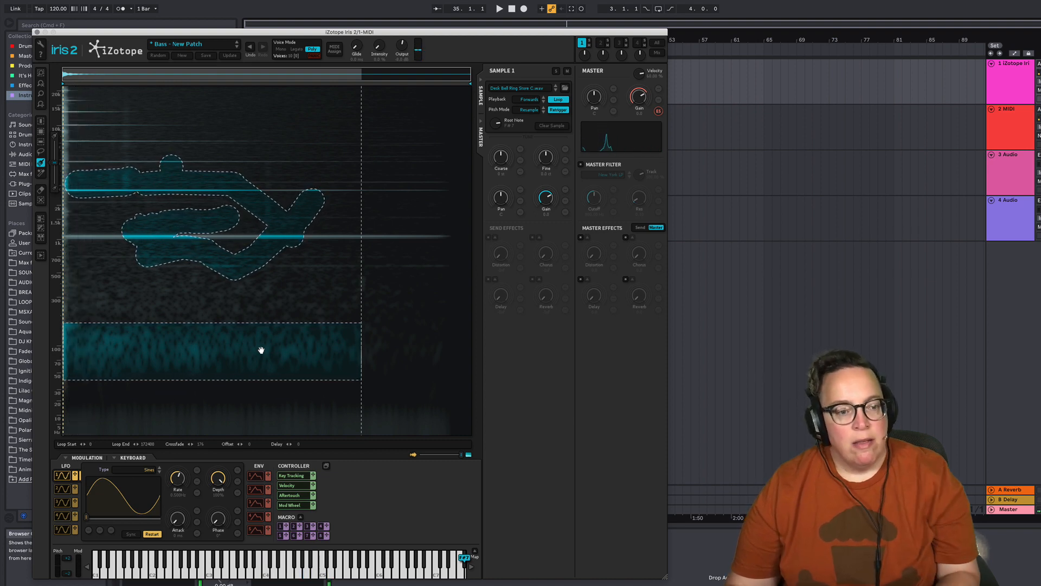
{"action": "left_click_drag", "start_coordinate": [260, 351], "coordinate": [243, 180]}
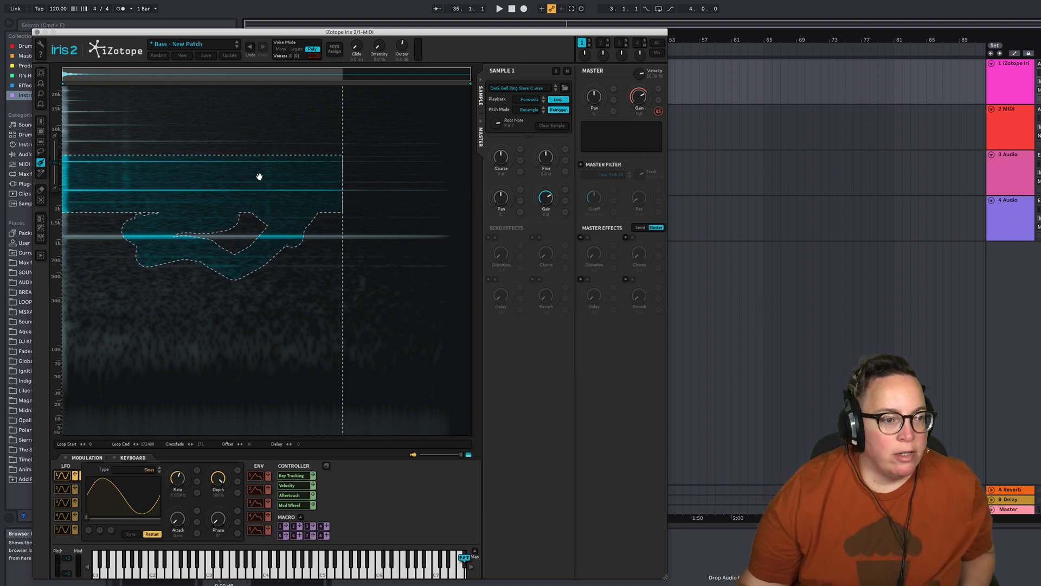
Step: Clear the bell sample and load the sample from the Saxophone folder under Instruments, Brass
{"action": "left_click", "coordinate": [563, 126]}
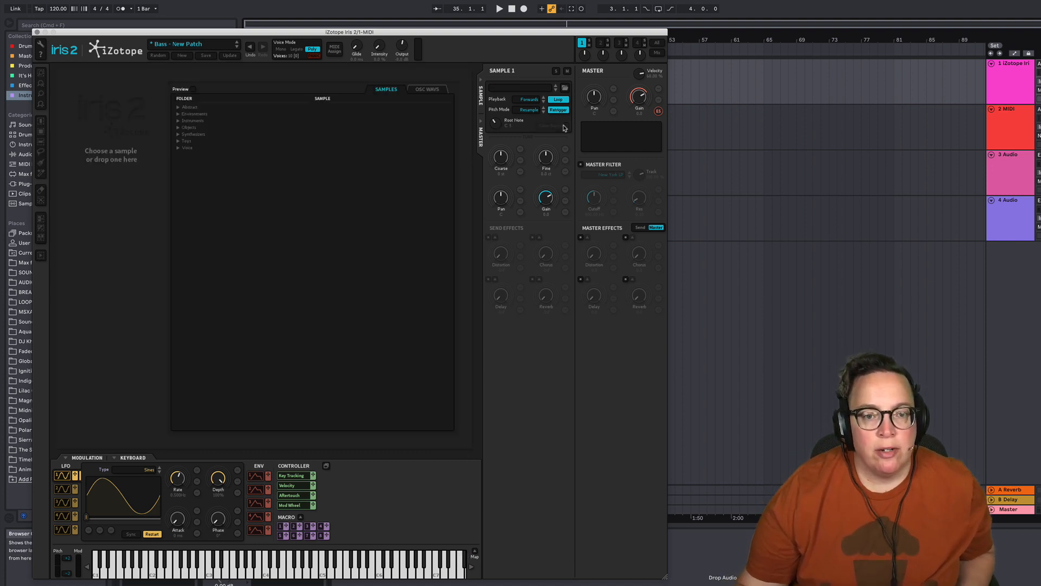
{"action": "left_click", "coordinate": [178, 121]}
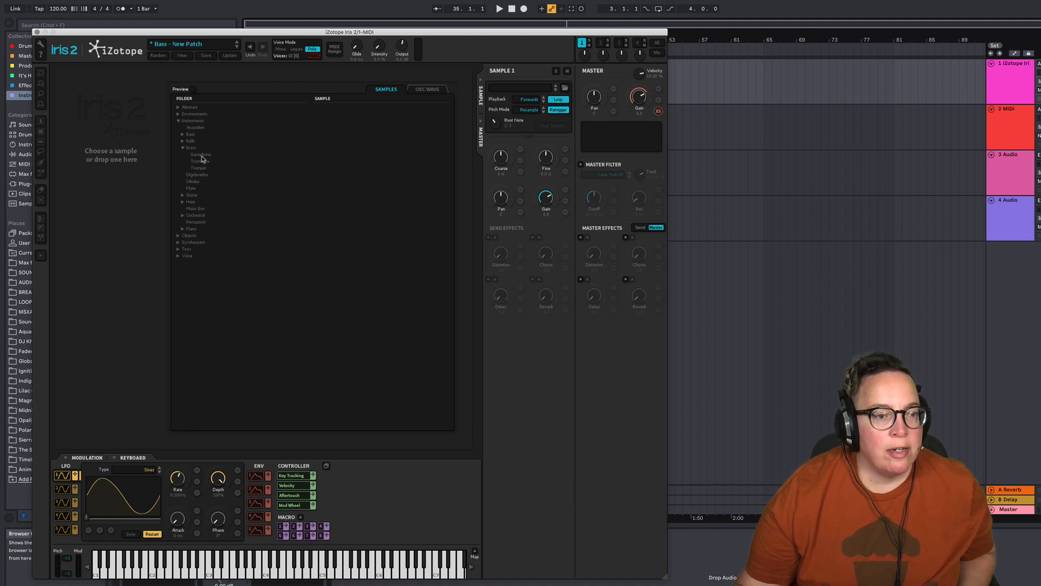
{"action": "left_click", "coordinate": [201, 156]}
{"action": "double_click", "coordinate": [335, 109]}
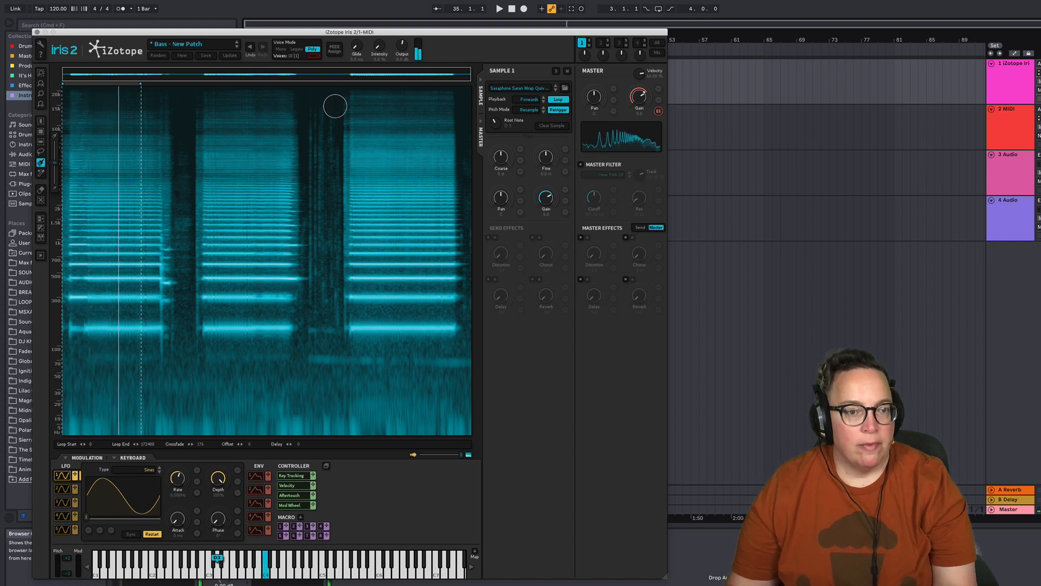
Step: Replace the saxophone sample with Trombone Bell Mouth Short Notes from the Trombone folder
{"action": "left_click", "coordinate": [544, 128]}
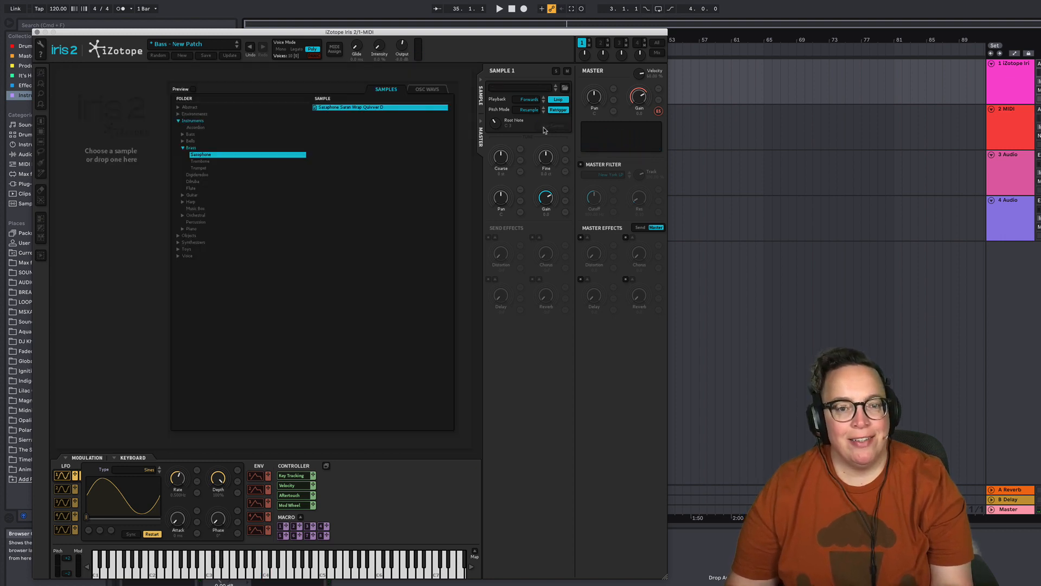
{"action": "left_click", "coordinate": [202, 161]}
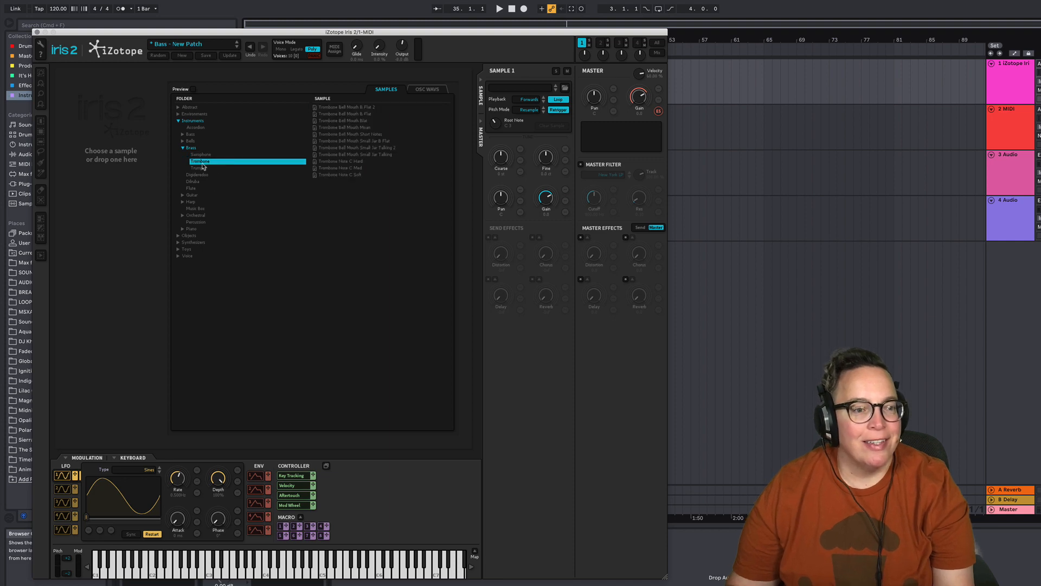
{"action": "double_click", "coordinate": [335, 135]}
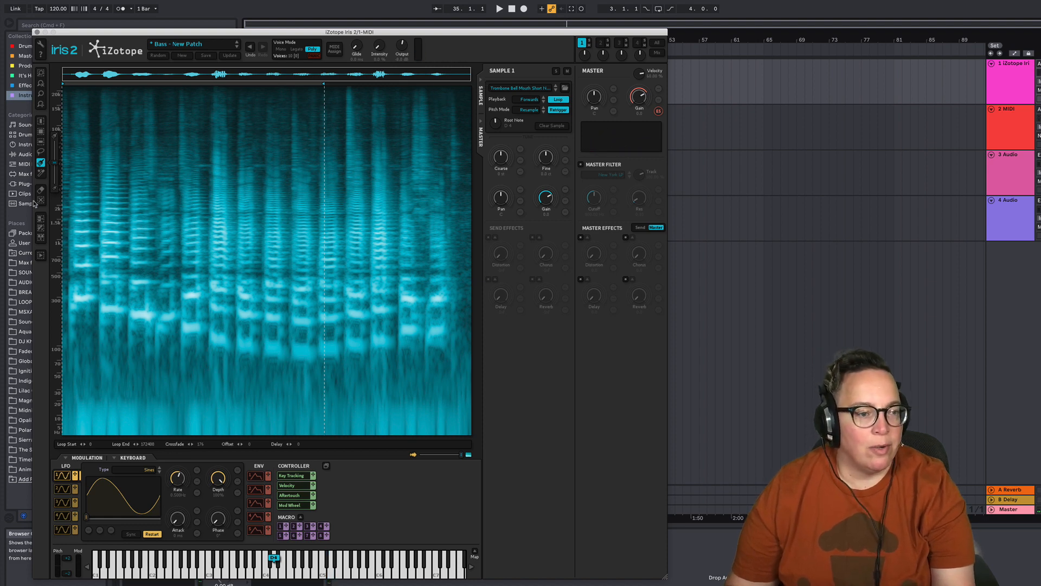
Step: Paint brush strokes across the trombone spectrogram and add a full-width frequency selection from about 15 kHz down to 700 Hz
{"action": "mouse_move", "coordinate": [74, 183]}
{"action": "left_mouse_down"}
{"action": "mouse_move", "coordinate": [277, 183]}
{"action": "mouse_move", "coordinate": [268, 183]}
{"action": "left_mouse_up"}
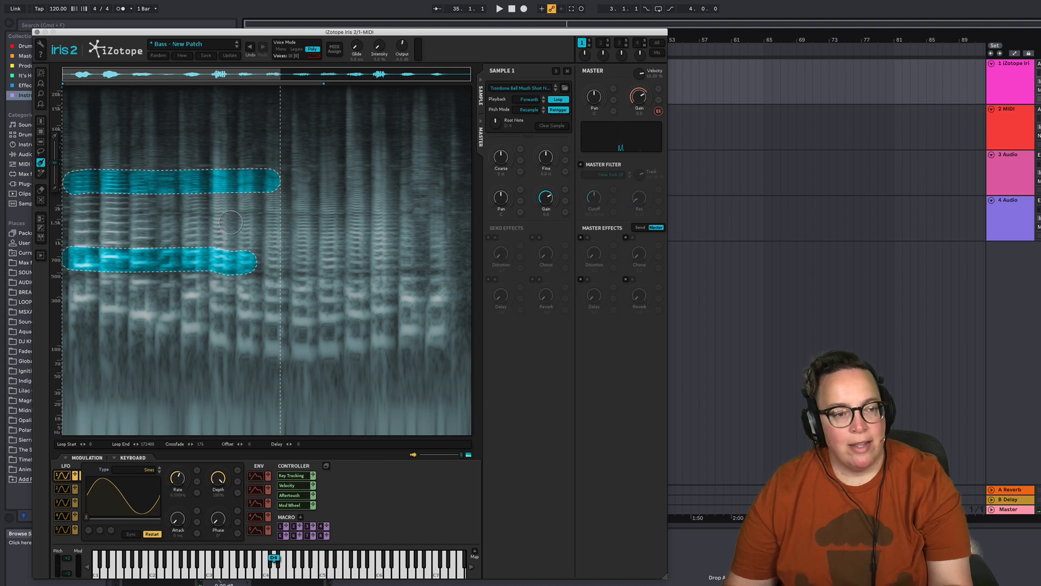
{"action": "mouse_move", "coordinate": [102, 129]}
{"action": "left_mouse_down"}
{"action": "mouse_move", "coordinate": [329, 160]}
{"action": "mouse_move", "coordinate": [455, 202]}
{"action": "mouse_move", "coordinate": [427, 215]}
{"action": "left_mouse_up"}
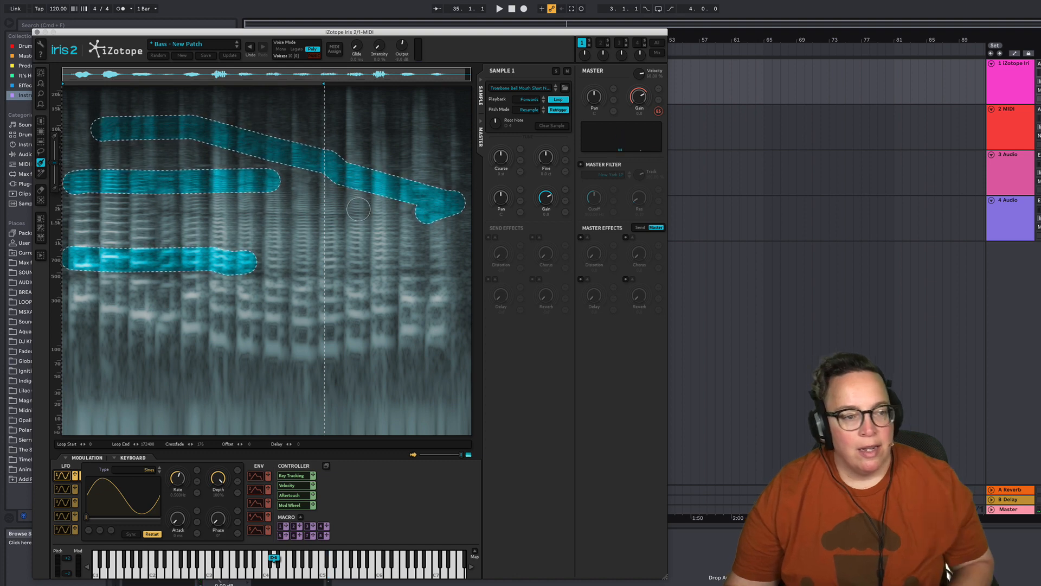
{"action": "left_click", "coordinate": [40, 142]}
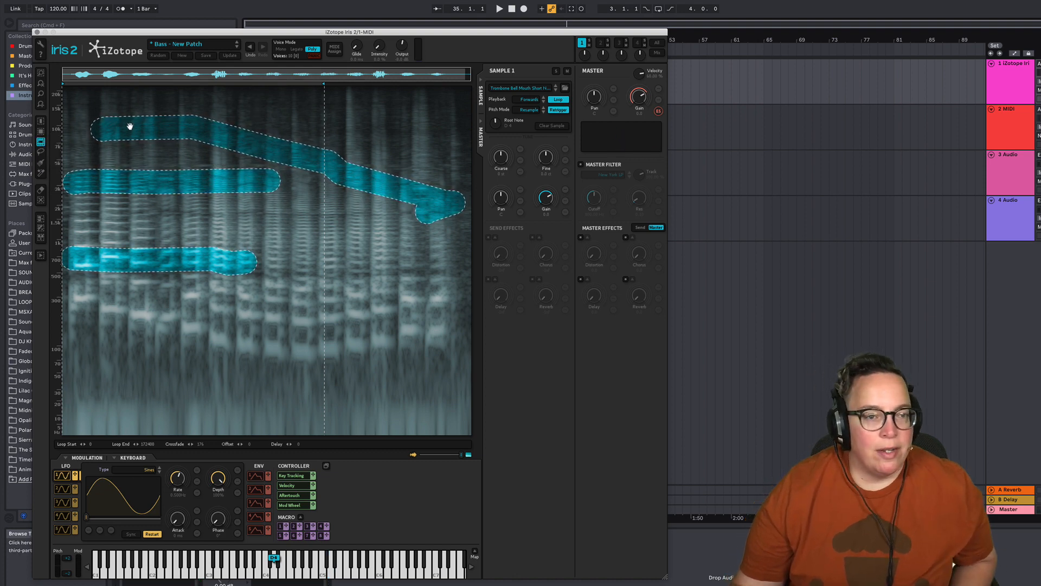
{"action": "left_click_drag", "start_coordinate": [85, 107], "coordinate": [66, 258]}
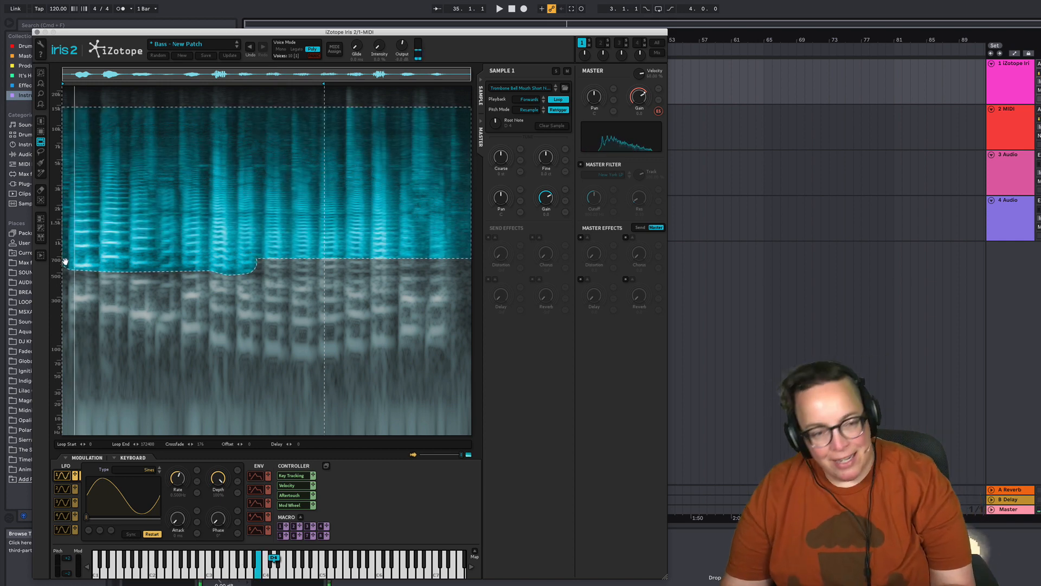
Step: Clear the trombone sample and load Air Pumped Flute Fast from the Flute folder
{"action": "left_click", "coordinate": [544, 127]}
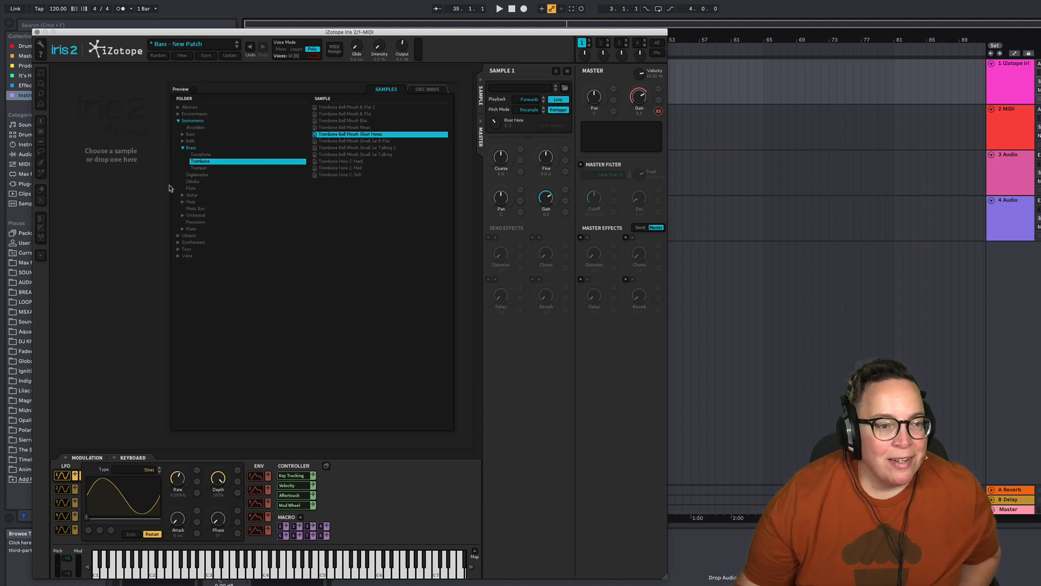
{"action": "left_click", "coordinate": [191, 188]}
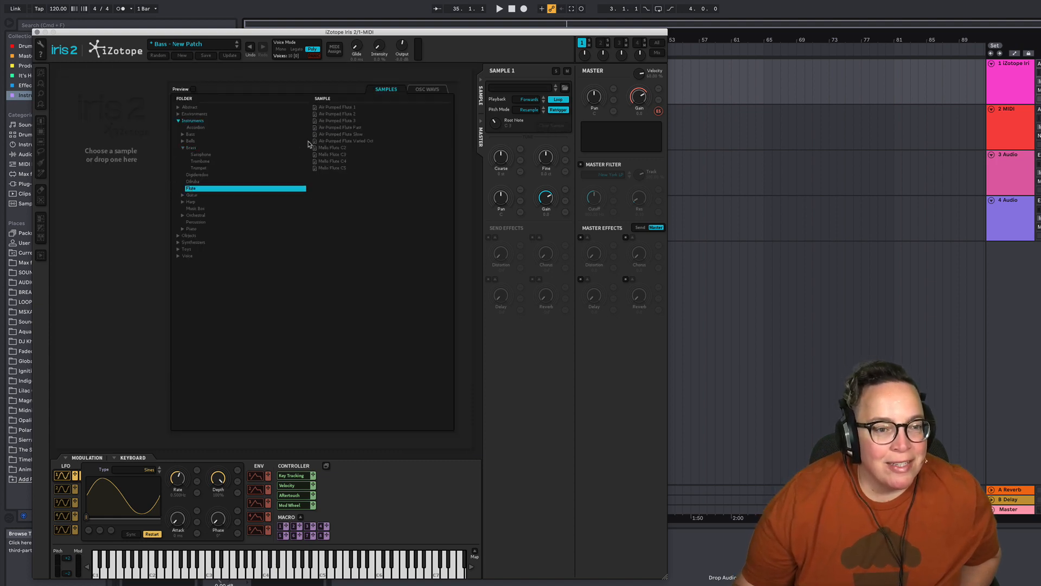
{"action": "double_click", "coordinate": [359, 128]}
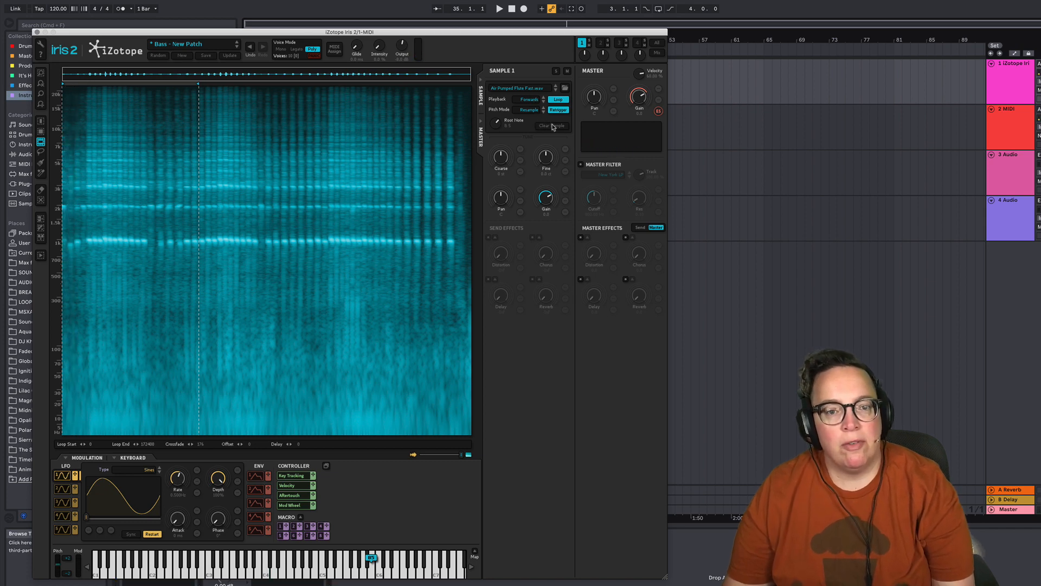
Step: Replace the current flute sample with Mello Flute C3 in Sample 1
{"action": "left_click", "coordinate": [553, 127]}
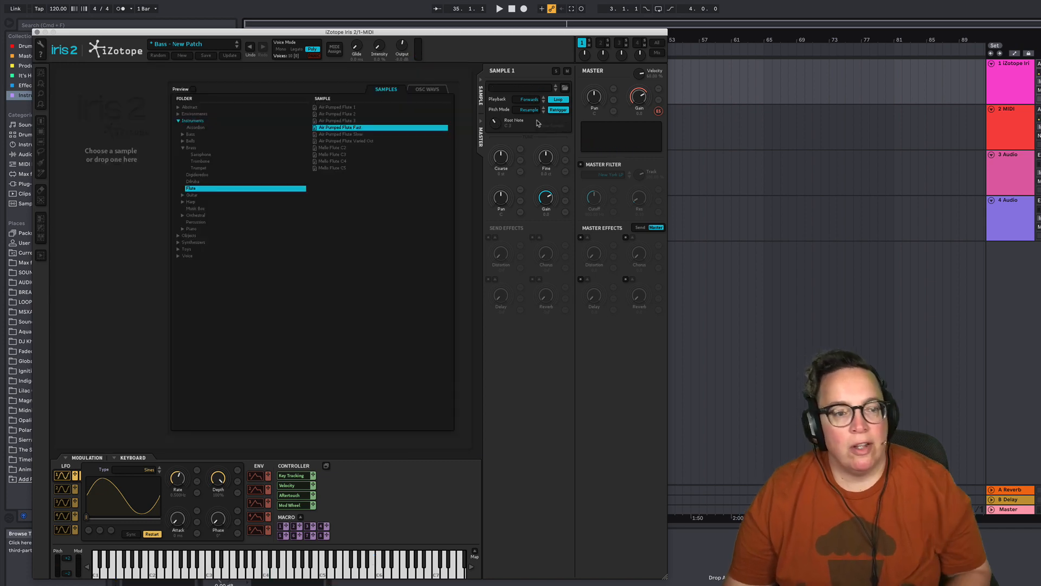
{"action": "left_click", "coordinate": [335, 154]}
{"action": "double_click", "coordinate": [335, 155]}
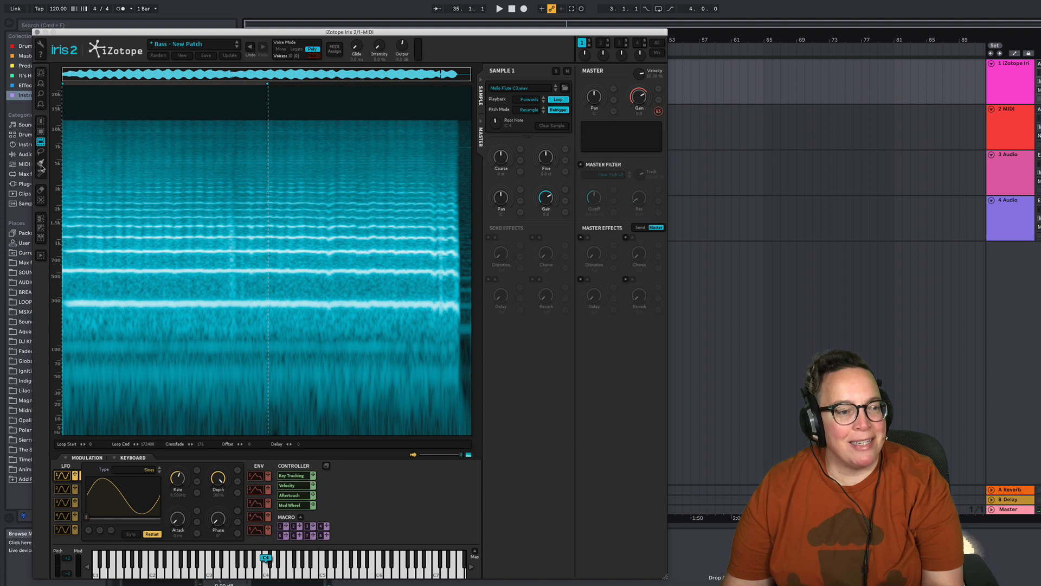
Step: Brush over the flute's upper harmonics, select the band from about 10 kHz to 300 Hz, and shift the selection down to the low frequencies
{"action": "mouse_move", "coordinate": [70, 185]}
{"action": "left_mouse_down"}
{"action": "mouse_move", "coordinate": [310, 214]}
{"action": "mouse_move", "coordinate": [311, 222]}
{"action": "left_mouse_up"}
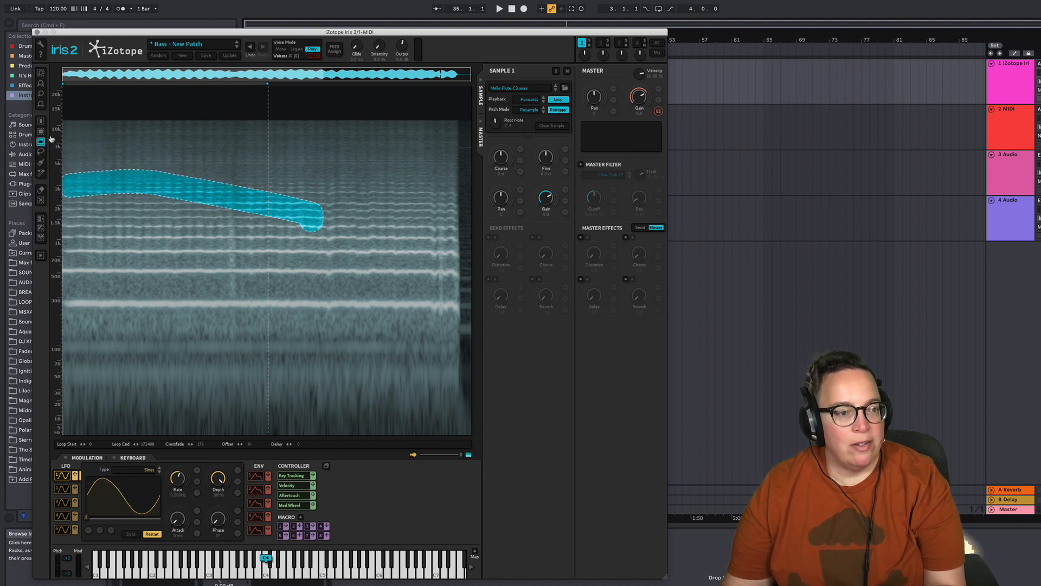
{"action": "left_click_drag", "start_coordinate": [70, 135], "coordinate": [162, 297]}
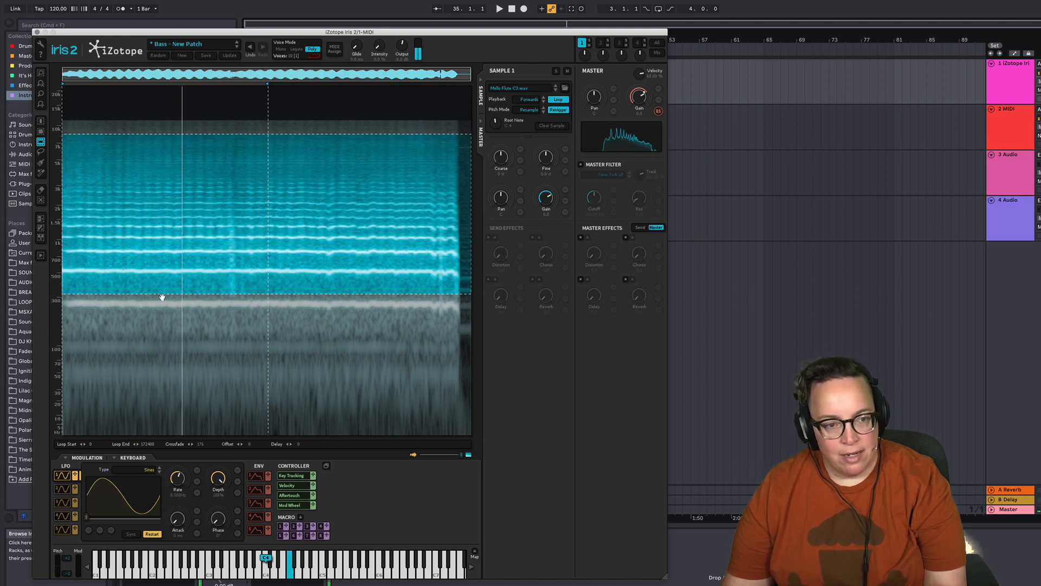
{"action": "left_click_drag", "start_coordinate": [213, 237], "coordinate": [211, 391]}
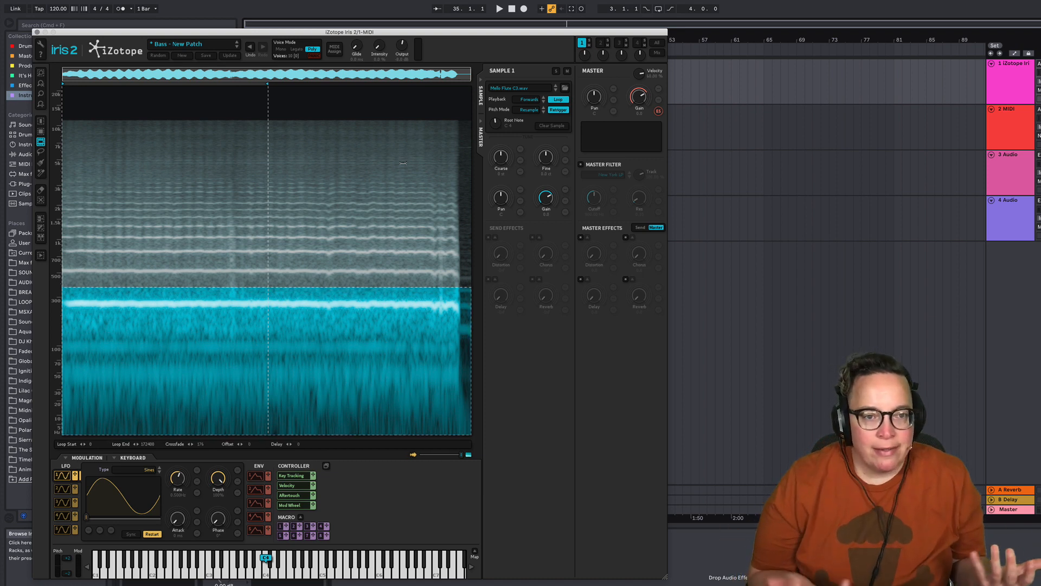
Step: Clear the flute sample from Sample 1 and load the Leads patch A Walk in Space from the patch library
{"action": "left_click", "coordinate": [220, 48]}
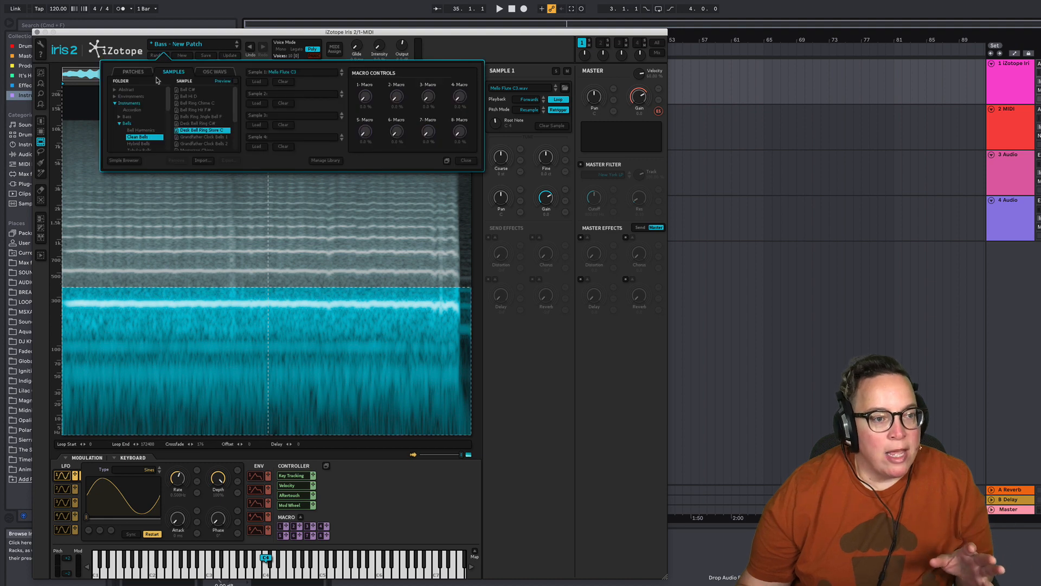
{"action": "left_click", "coordinate": [133, 72]}
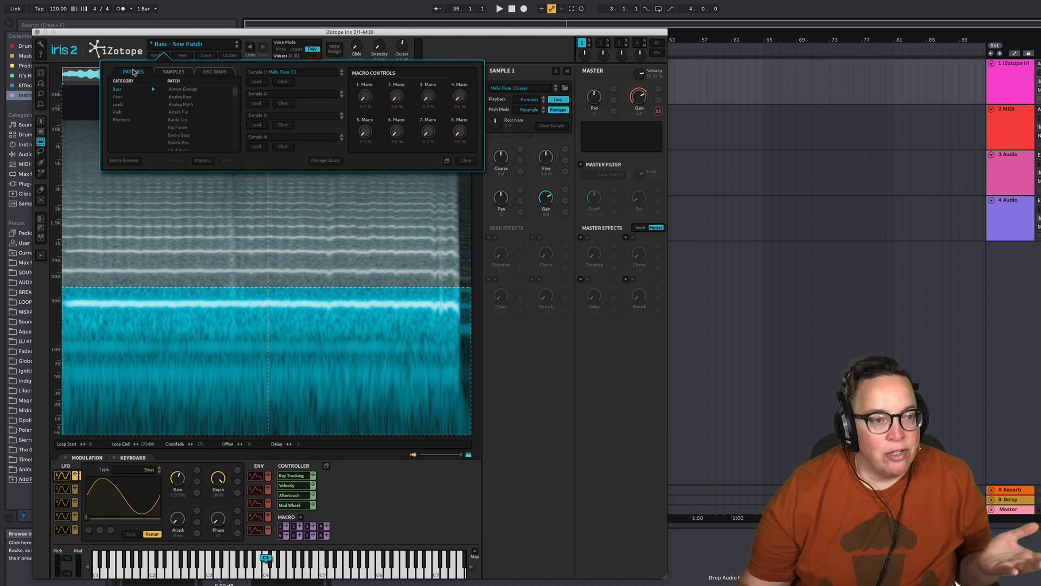
{"action": "left_click", "coordinate": [563, 126]}
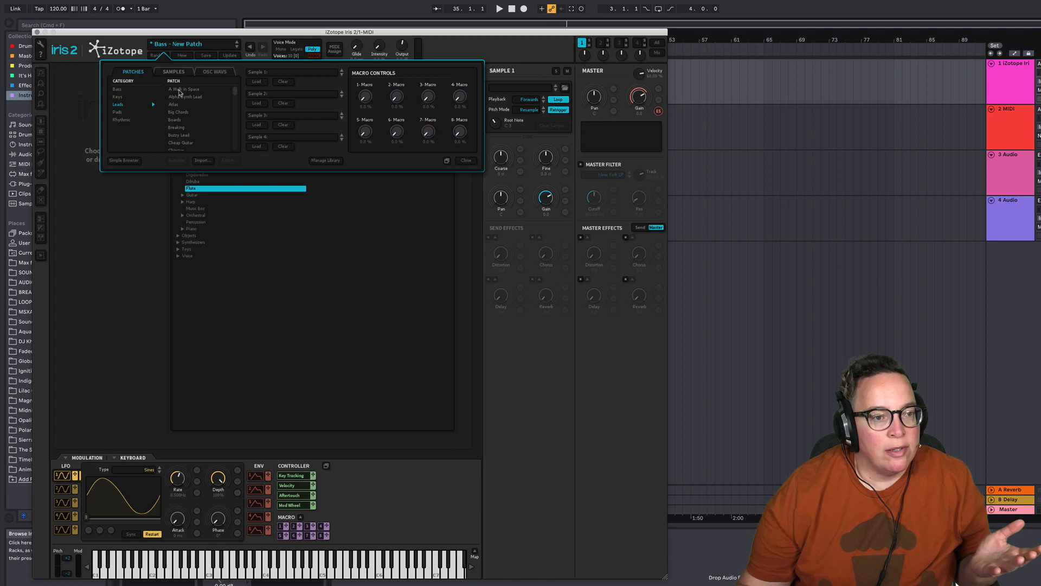
{"action": "left_click", "coordinate": [179, 90]}
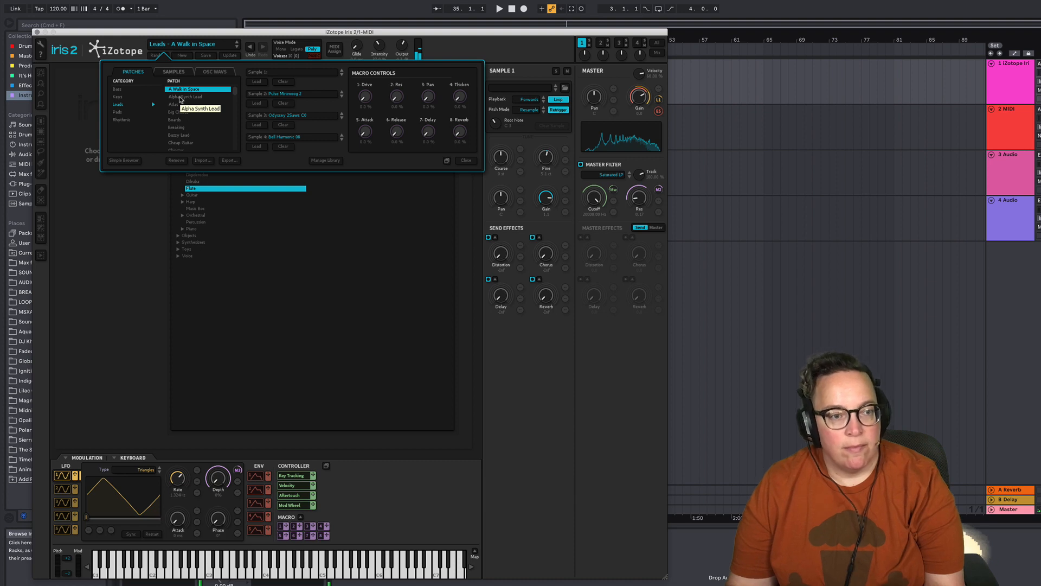
Step: Audition the lead patches Alpha Synth Lead, Atlas, Big Chords, Boards, Breaking, Buzzy Lead and Cheap Guitar
{"action": "left_click", "coordinate": [183, 98]}
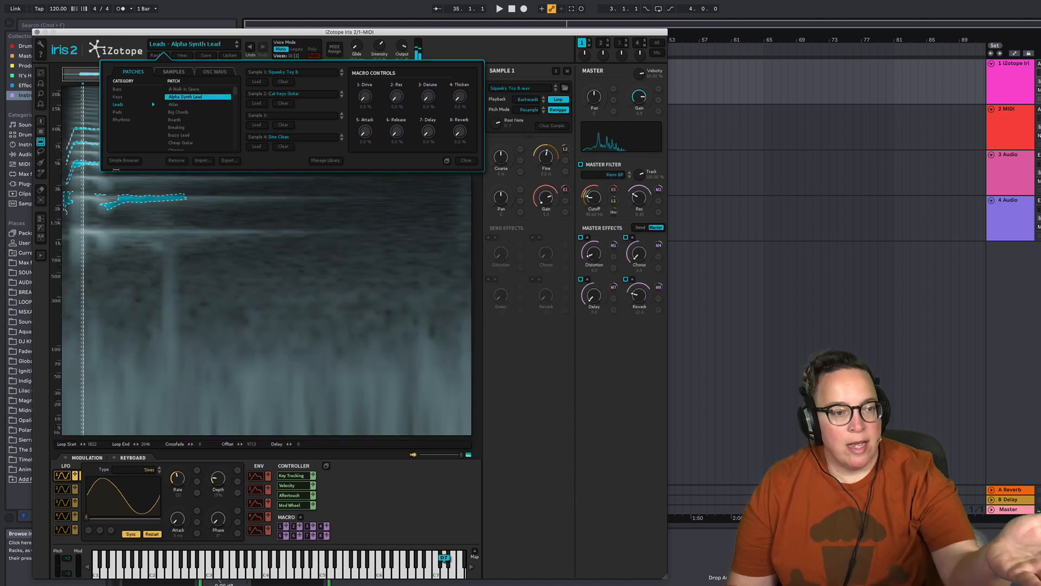
{"action": "left_click", "coordinate": [173, 105]}
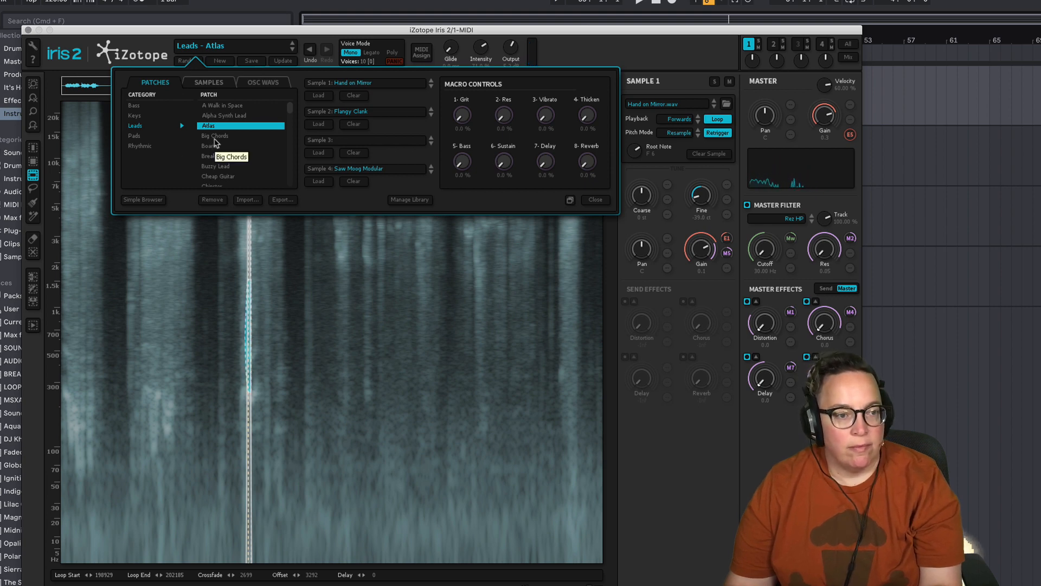
{"action": "left_click", "coordinate": [216, 140]}
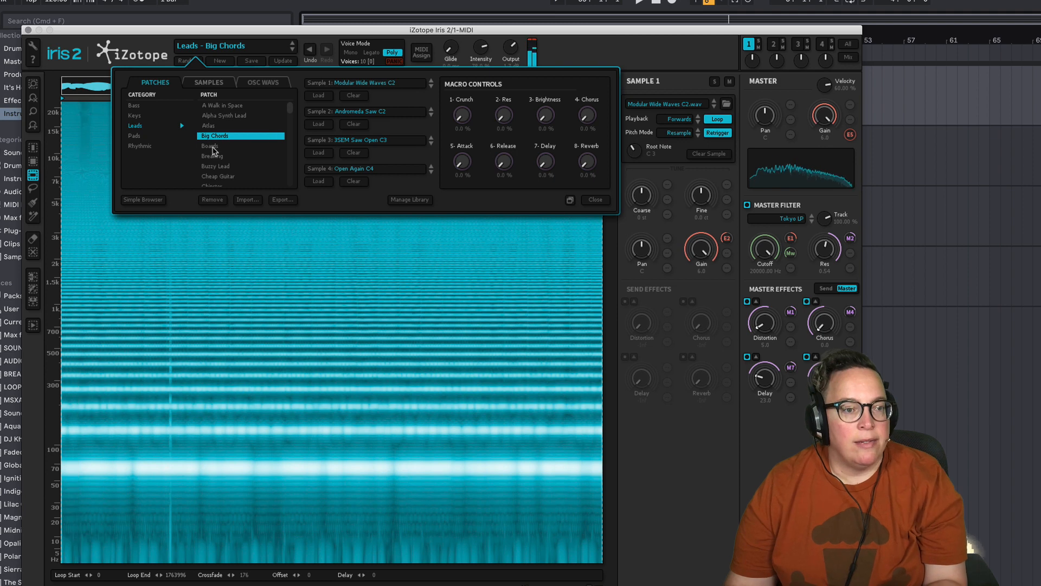
{"action": "left_click", "coordinate": [213, 146]}
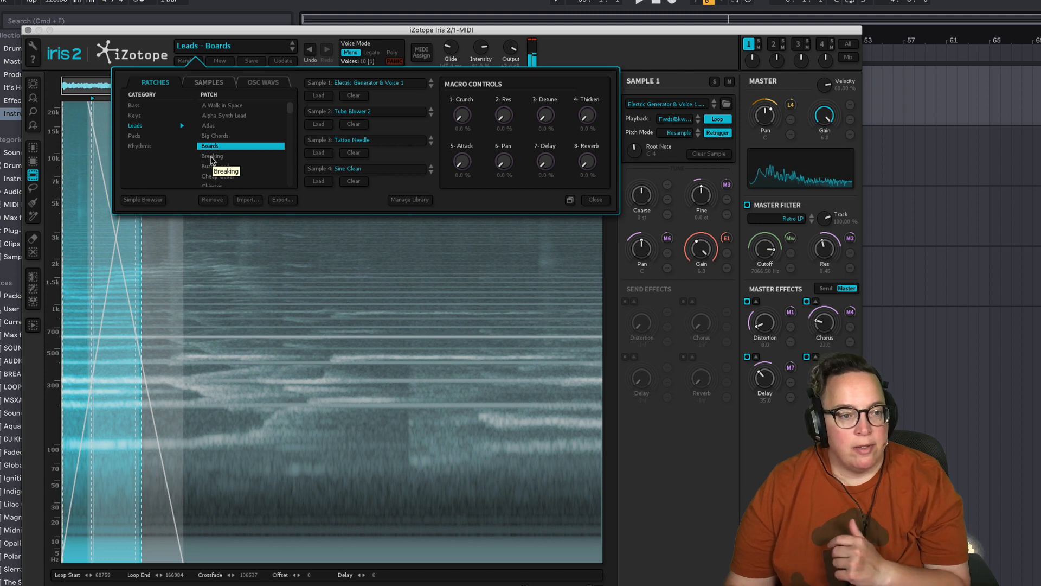
{"action": "left_click", "coordinate": [212, 157]}
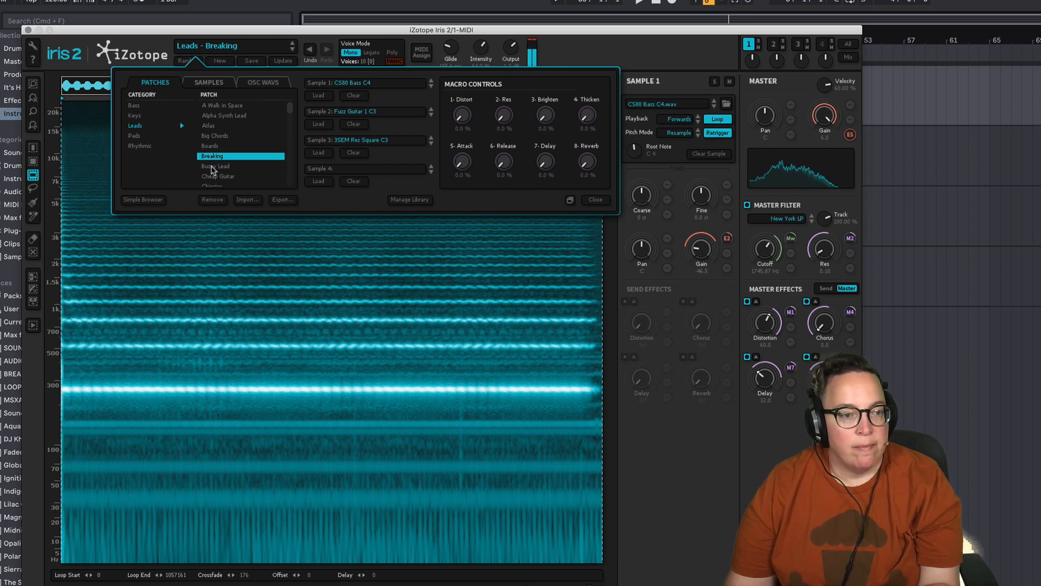
{"action": "left_click", "coordinate": [213, 166]}
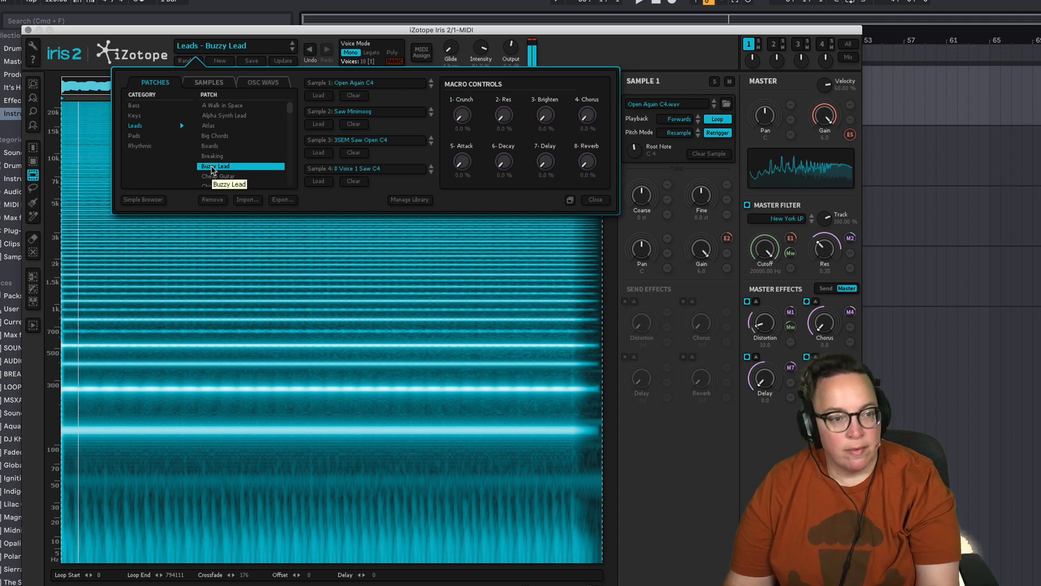
{"action": "left_click", "coordinate": [216, 178]}
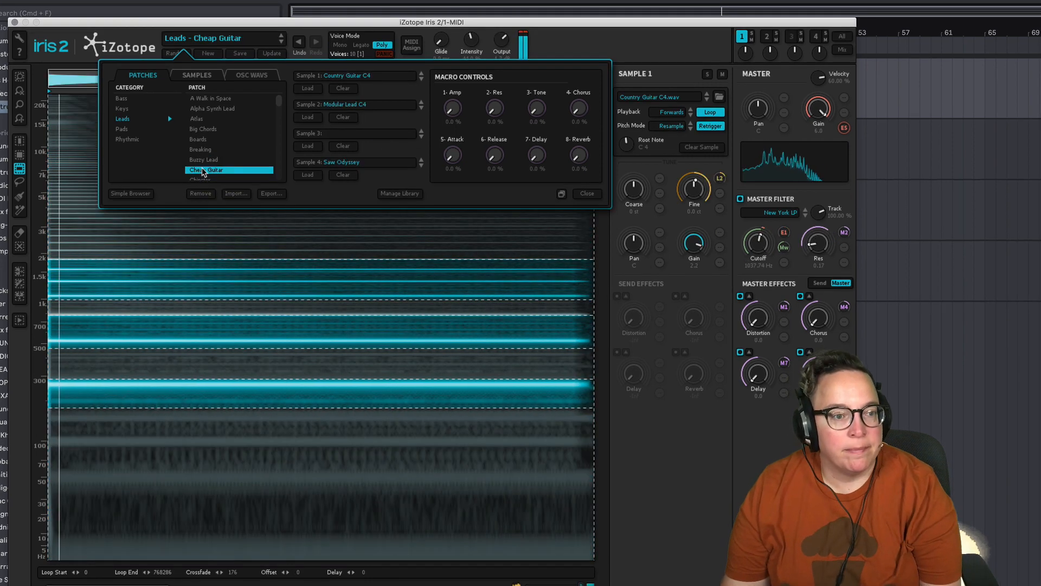
Step: Audition the lead patches Chipster, Classic Yie, Colors In Your Hand, Computer Prison and Crusade
{"action": "scroll", "coordinate": [205, 169], "scroll_direction": "down", "scroll_amount": 2}
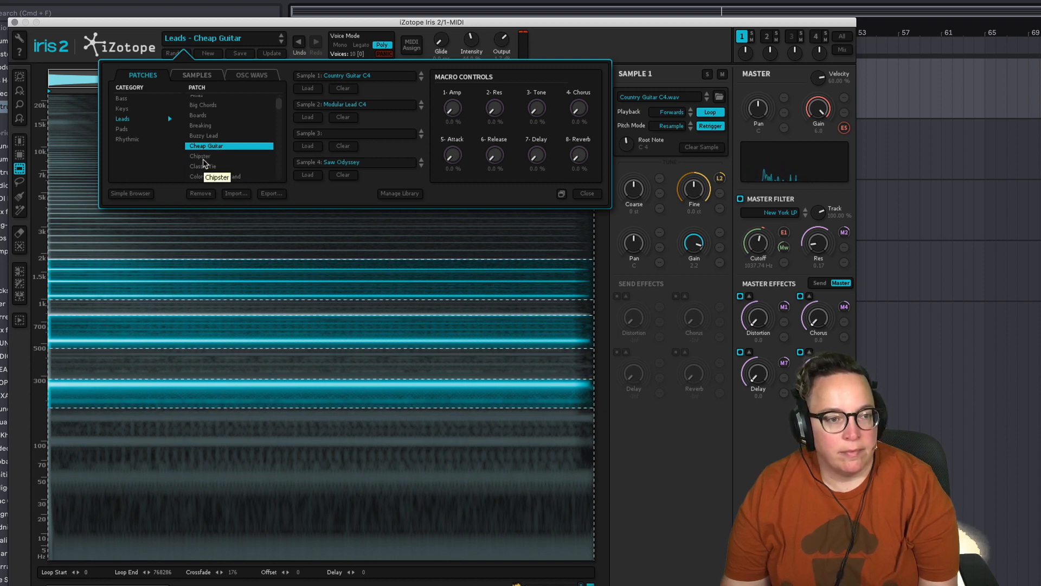
{"action": "left_click", "coordinate": [205, 157]}
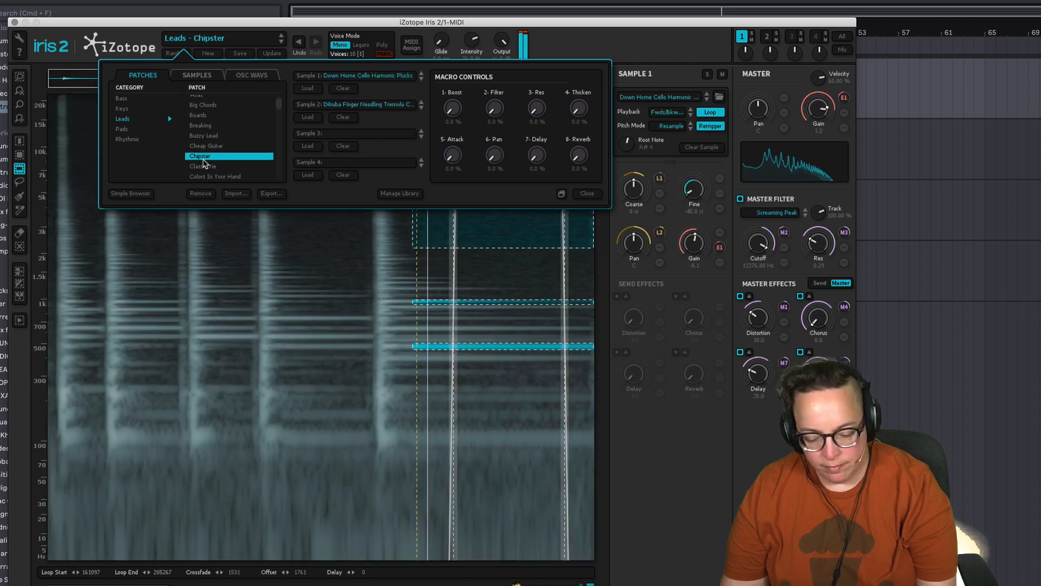
{"action": "scroll", "coordinate": [205, 162], "scroll_direction": "down", "scroll_amount": 2}
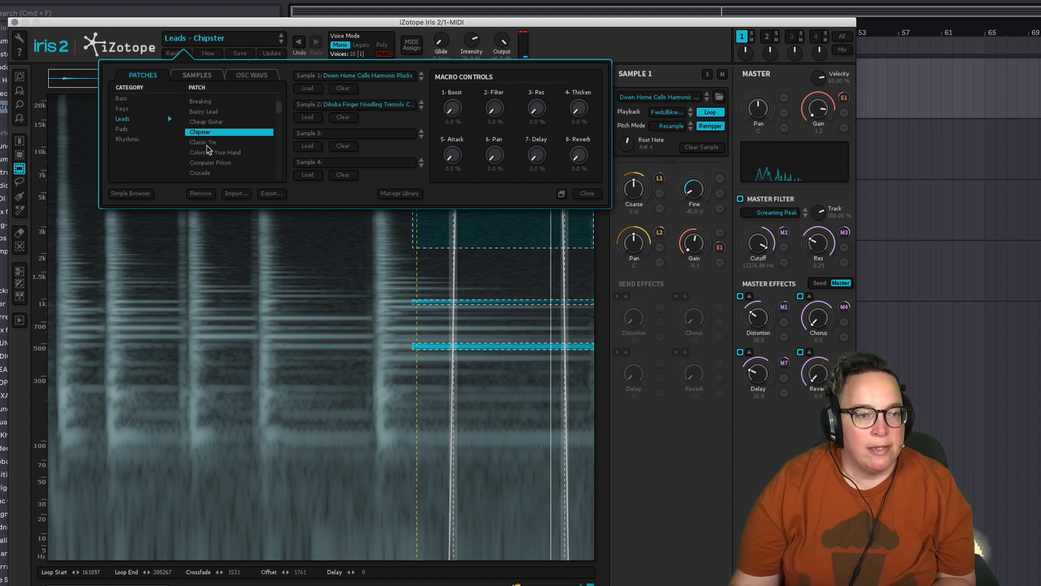
{"action": "left_click", "coordinate": [207, 144]}
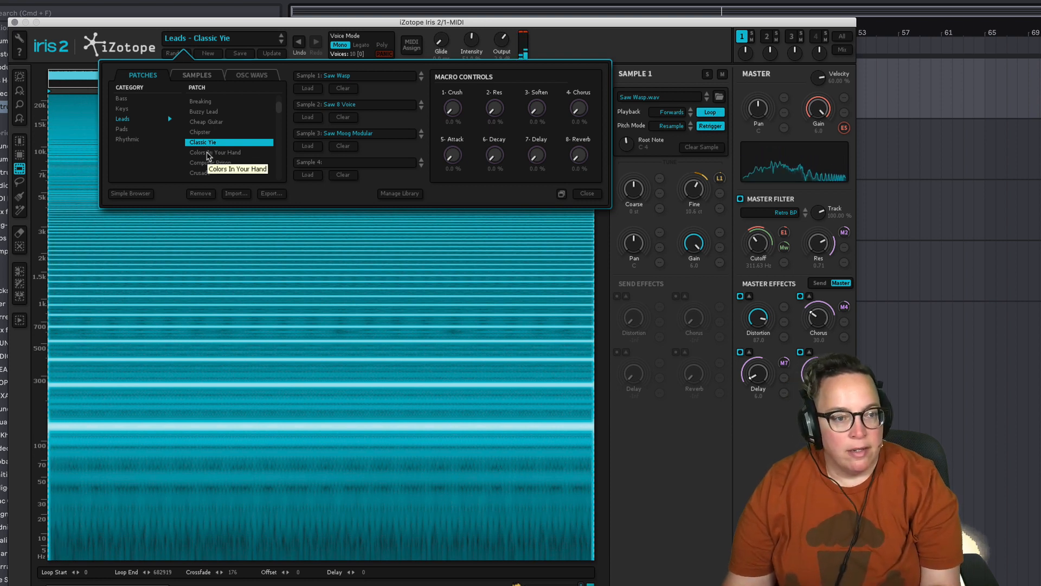
{"action": "left_click", "coordinate": [208, 153]}
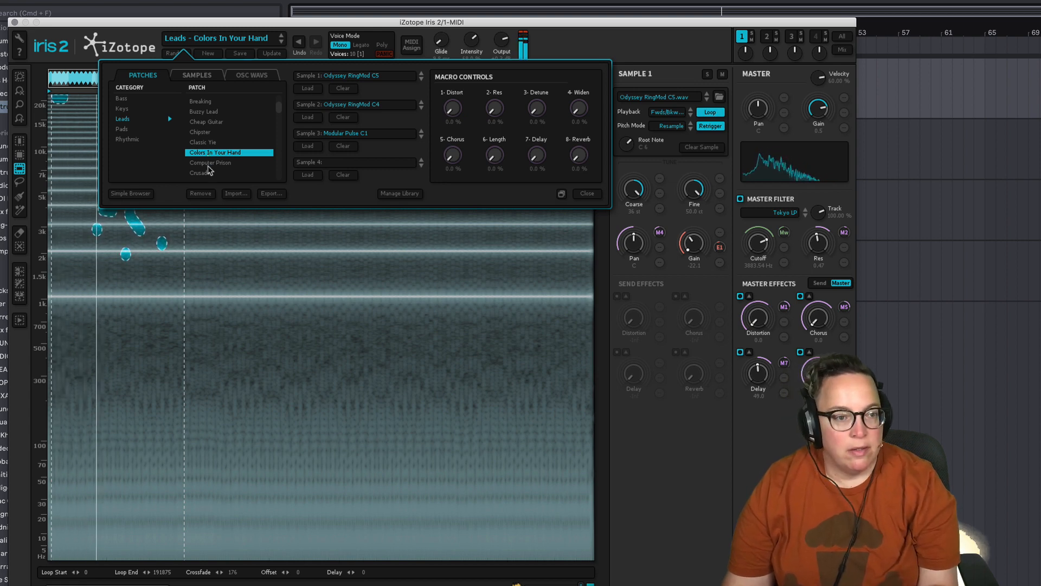
{"action": "left_click", "coordinate": [210, 164]}
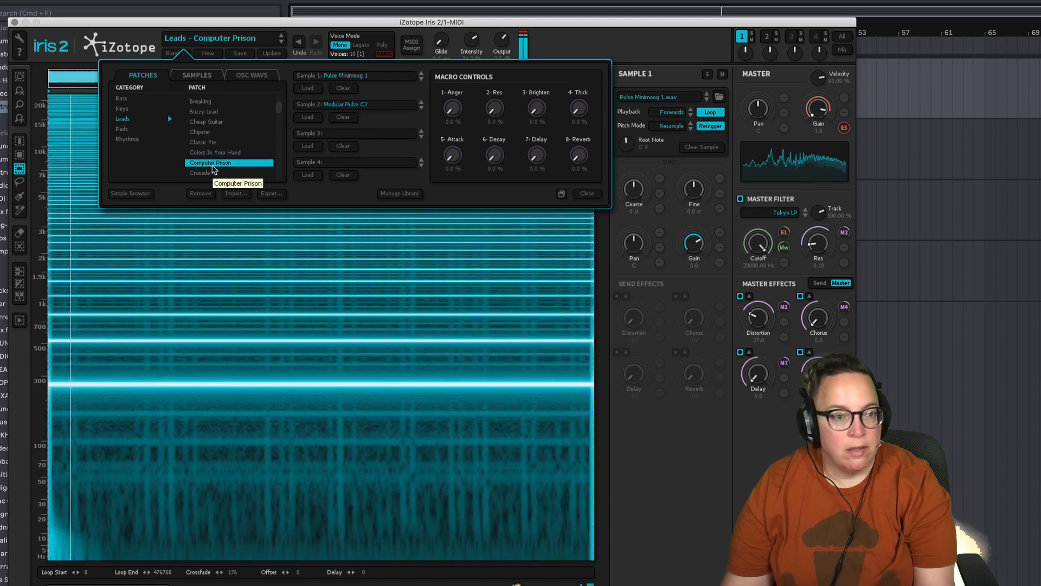
{"action": "left_click", "coordinate": [215, 174]}
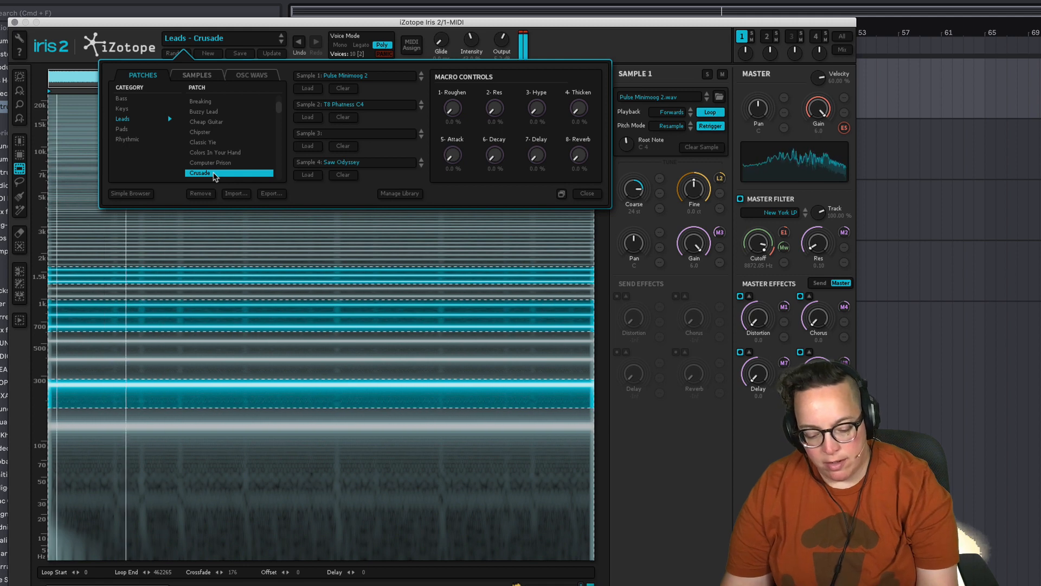
Step: Audition the lead patches Cutter, Cyclone, Dang and Desert Storm
{"action": "scroll", "coordinate": [215, 176], "scroll_direction": "down", "scroll_amount": 2}
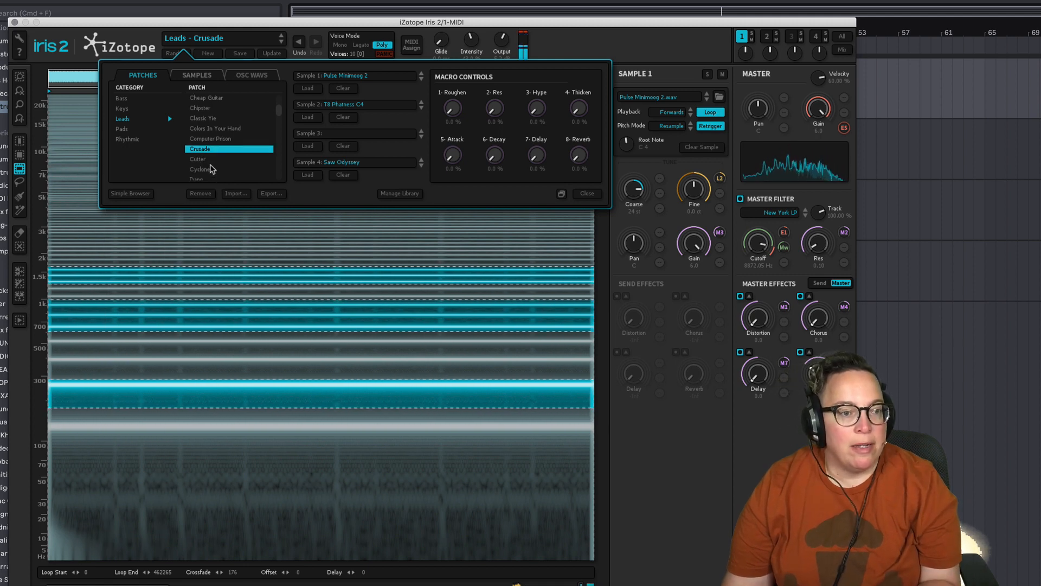
{"action": "left_click", "coordinate": [200, 160]}
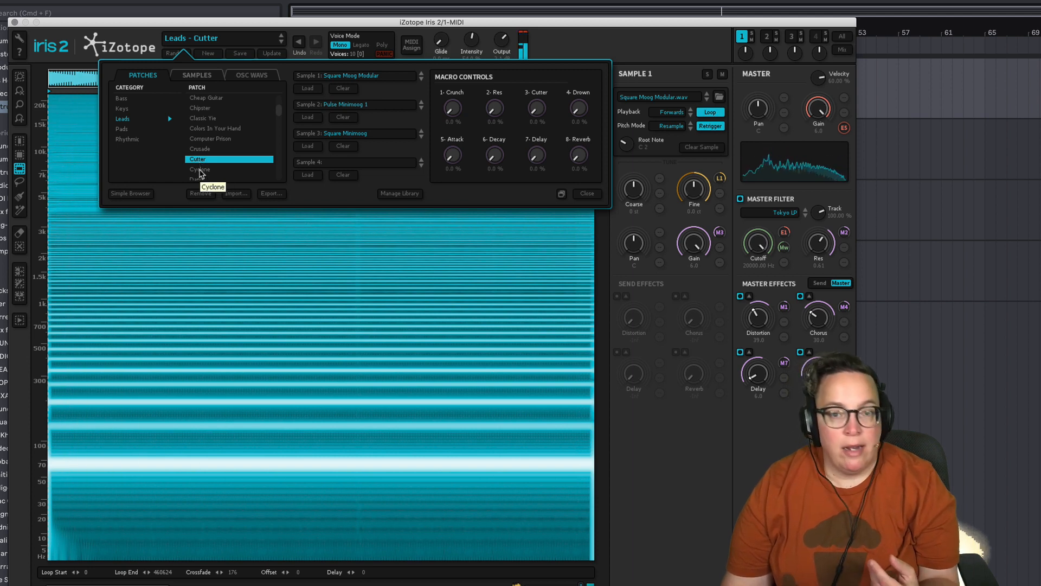
{"action": "left_click", "coordinate": [199, 170]}
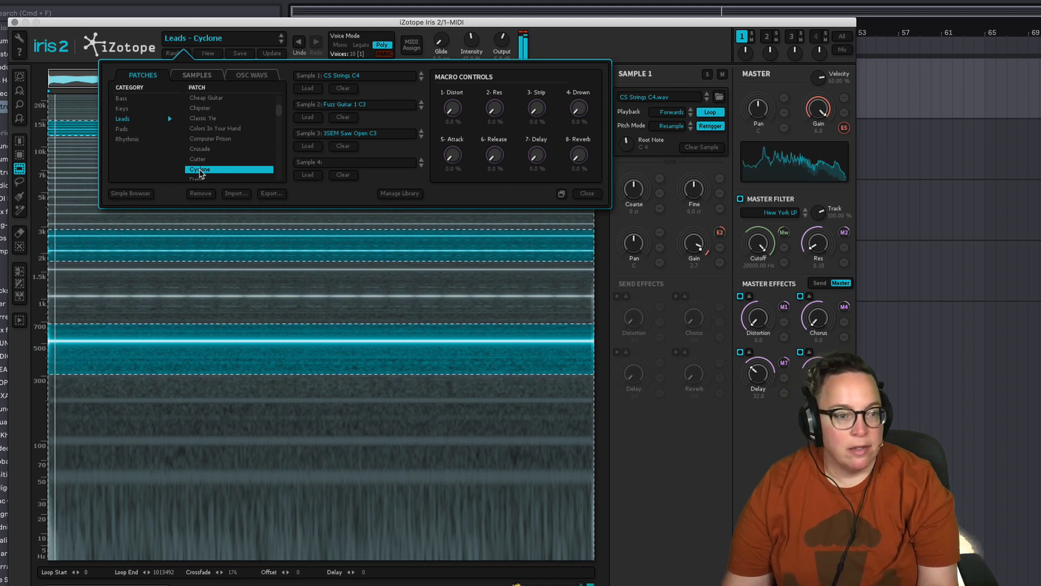
{"action": "scroll", "coordinate": [200, 173], "scroll_direction": "down", "scroll_amount": 2}
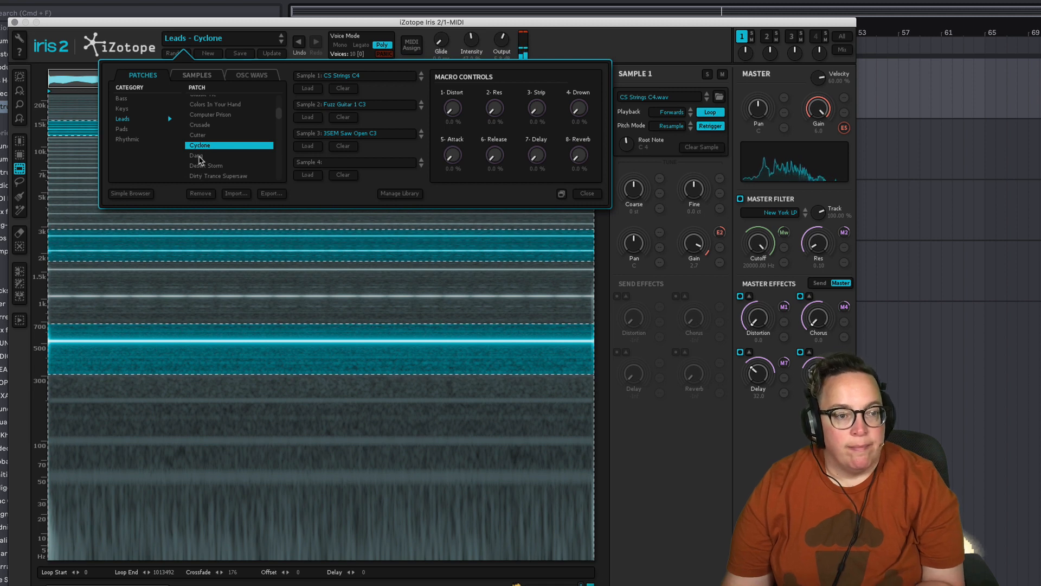
{"action": "left_click", "coordinate": [198, 157]}
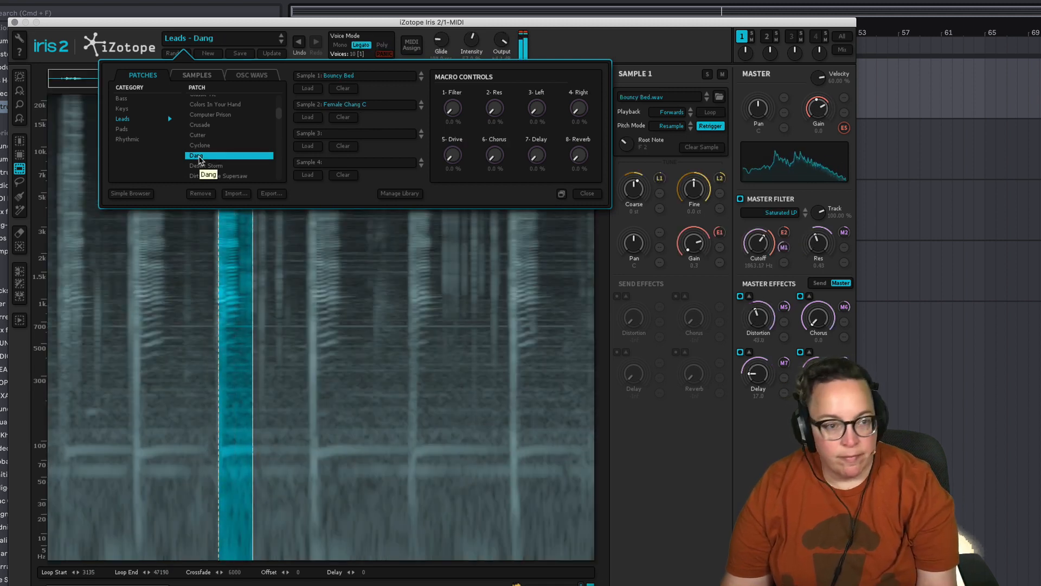
{"action": "left_click", "coordinate": [213, 167]}
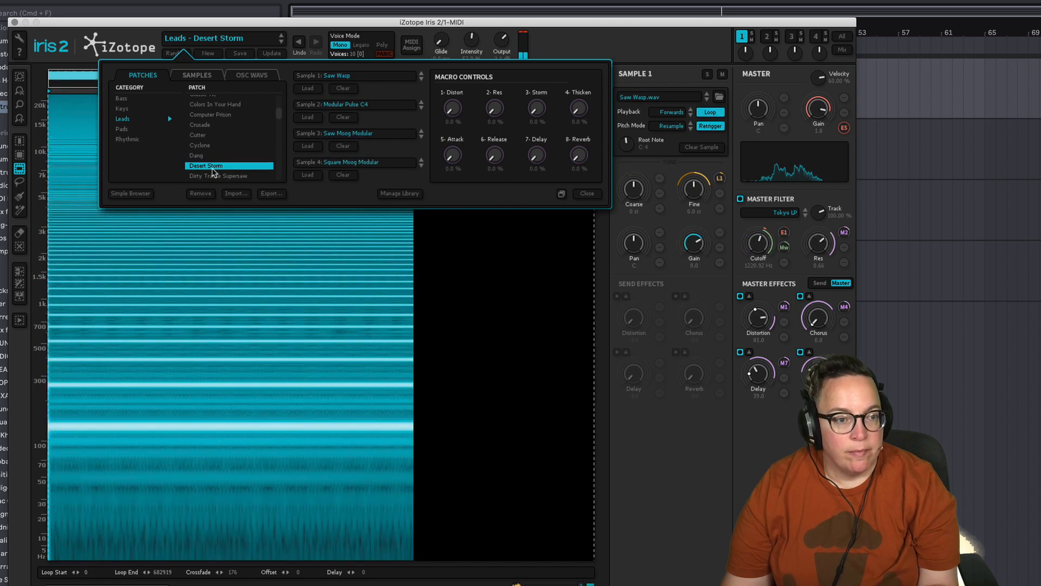
Step: Try the lead patch Dirty Trance Supersaw, load Electromatic instead, and close the patch browser
{"action": "scroll", "coordinate": [214, 171], "scroll_direction": "down", "scroll_amount": 1}
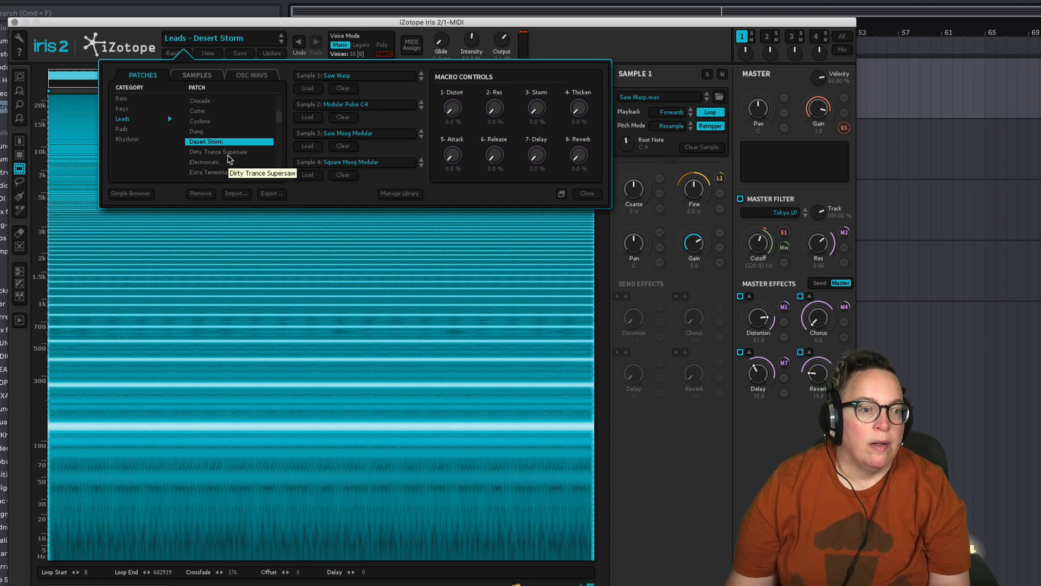
{"action": "left_click", "coordinate": [229, 153]}
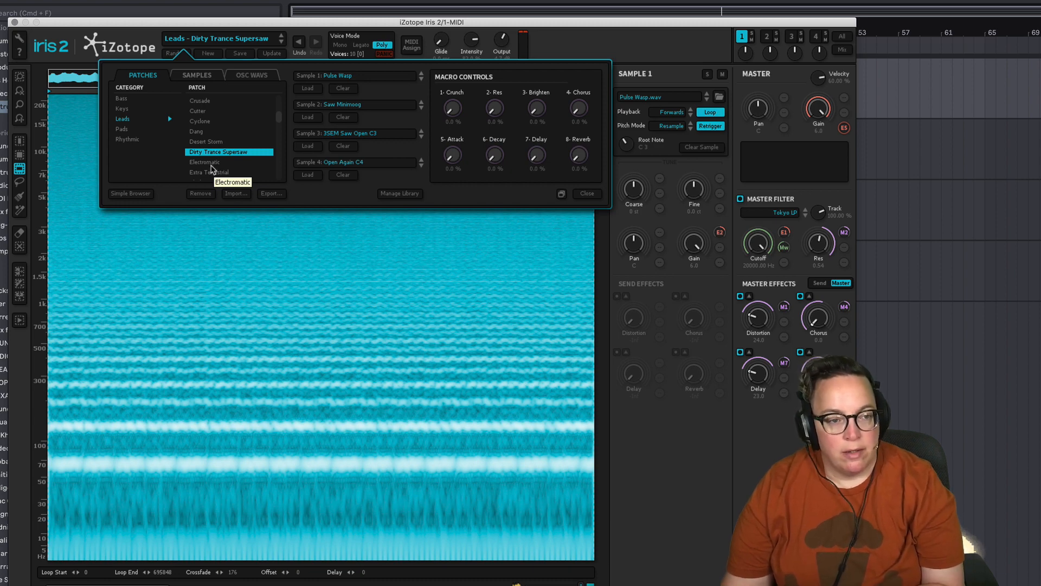
{"action": "left_click", "coordinate": [205, 162]}
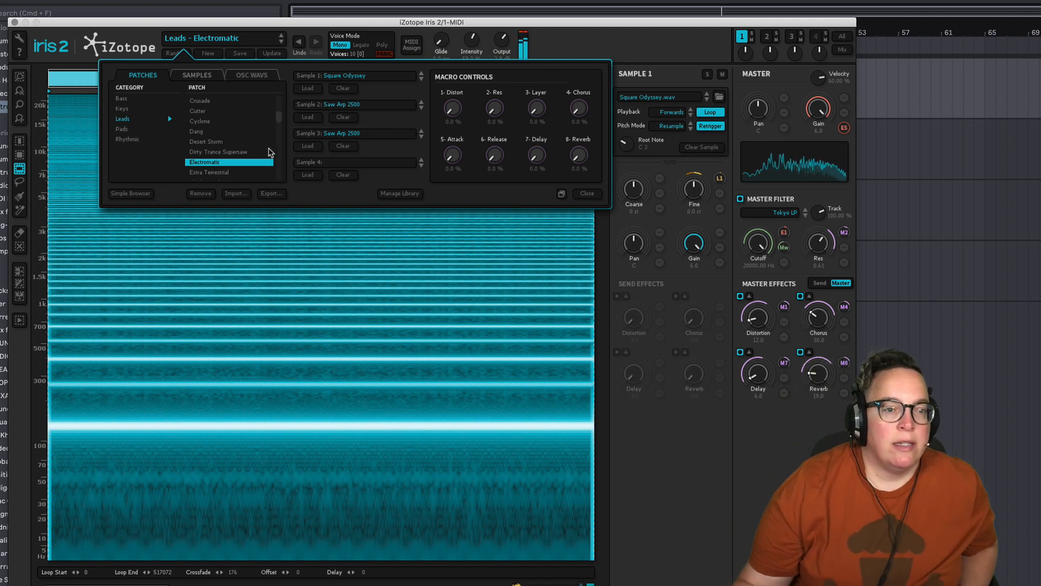
{"action": "left_click", "coordinate": [585, 194]}
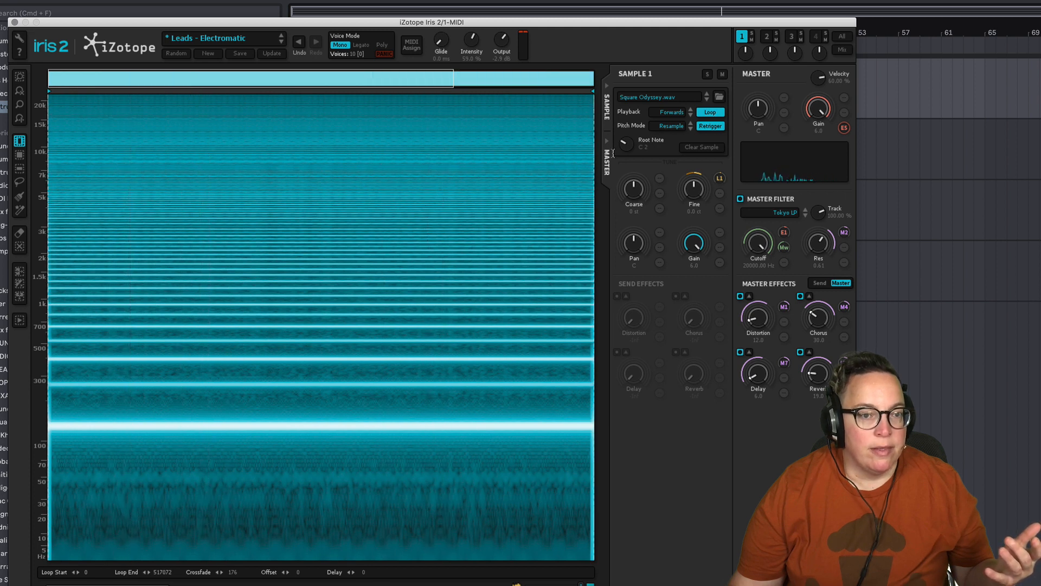
Step: Add rectangular time-frequency selections over most of the Square Odyssey spectrogram, plus a full-width frequency band reaching up to about 10 kHz
{"action": "left_click", "coordinate": [20, 156]}
{"action": "left_click_drag", "start_coordinate": [63, 164], "coordinate": [72, 233]}
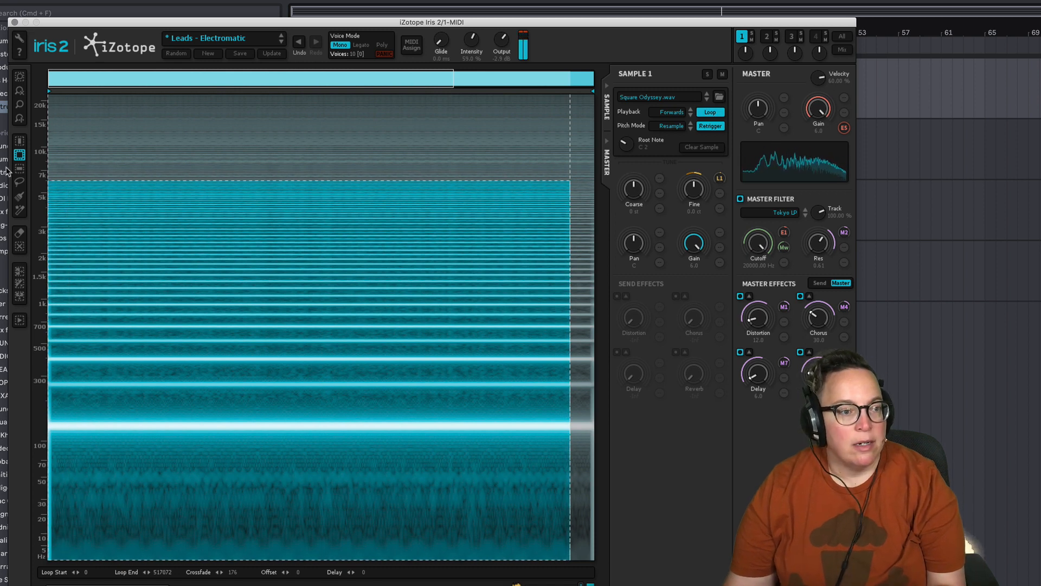
{"action": "left_click_drag", "start_coordinate": [91, 163], "coordinate": [411, 405]}
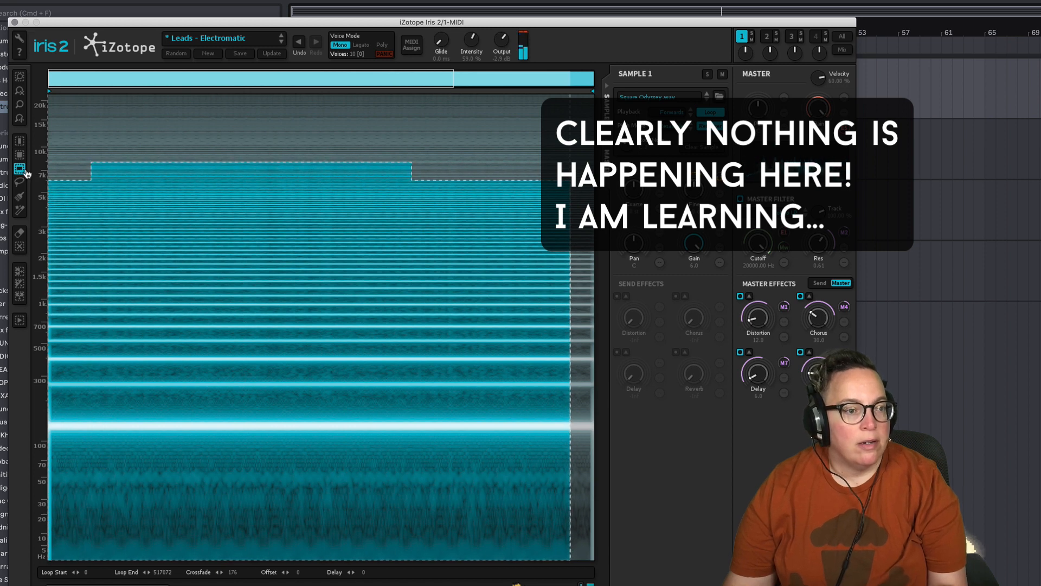
{"action": "left_click_drag", "start_coordinate": [147, 269], "coordinate": [192, 371]}
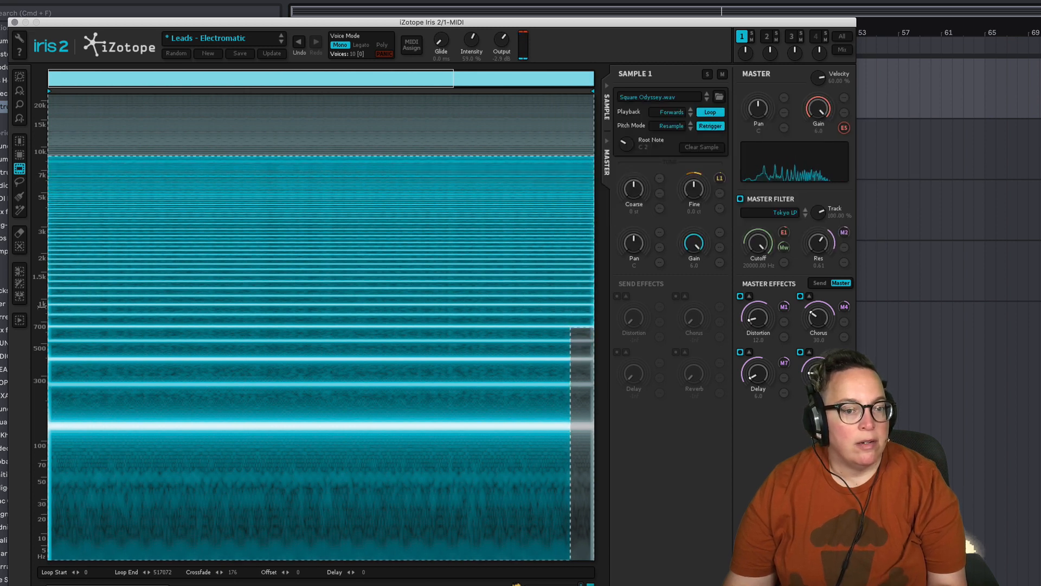
Step: Shift the existing selection up and earlier in time, and lasso a small area below about 10 Hz near the sample's end
{"action": "left_click", "coordinate": [19, 196]}
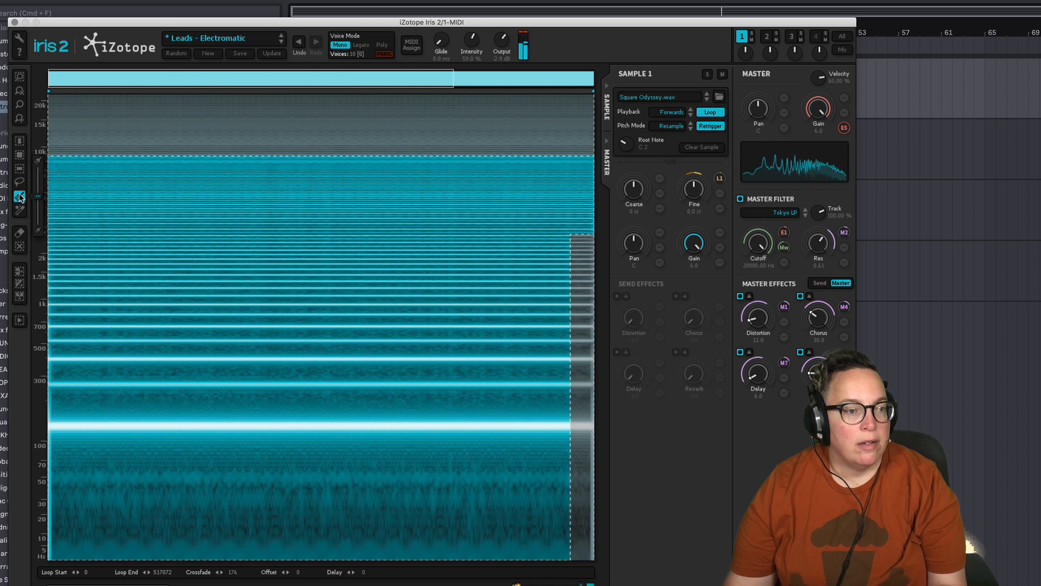
{"action": "left_click", "coordinate": [23, 185]}
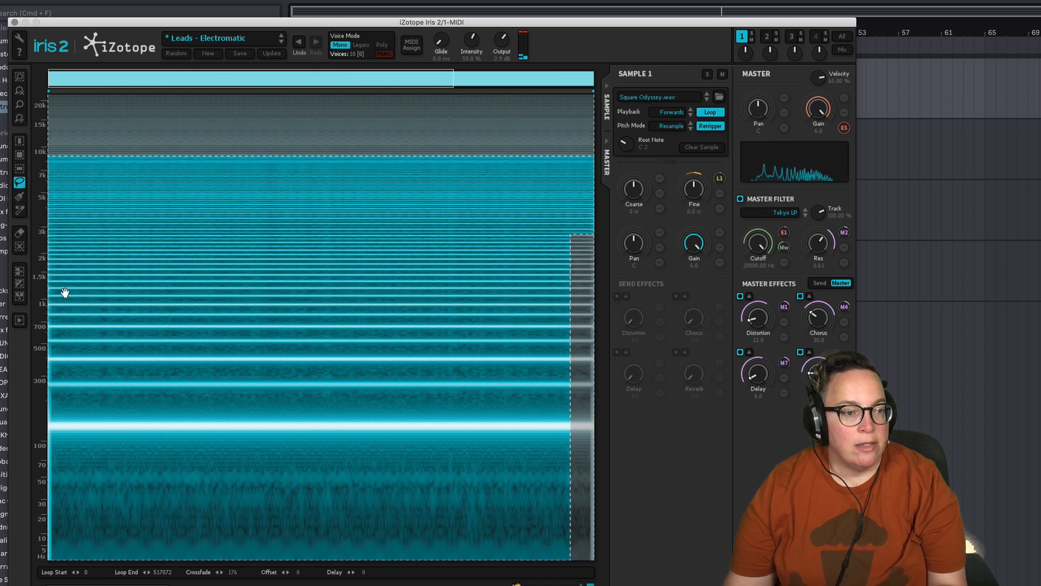
{"action": "left_click_drag", "start_coordinate": [63, 289], "coordinate": [418, 322]}
{"action": "left_click_drag", "start_coordinate": [170, 260], "coordinate": [40, 210]}
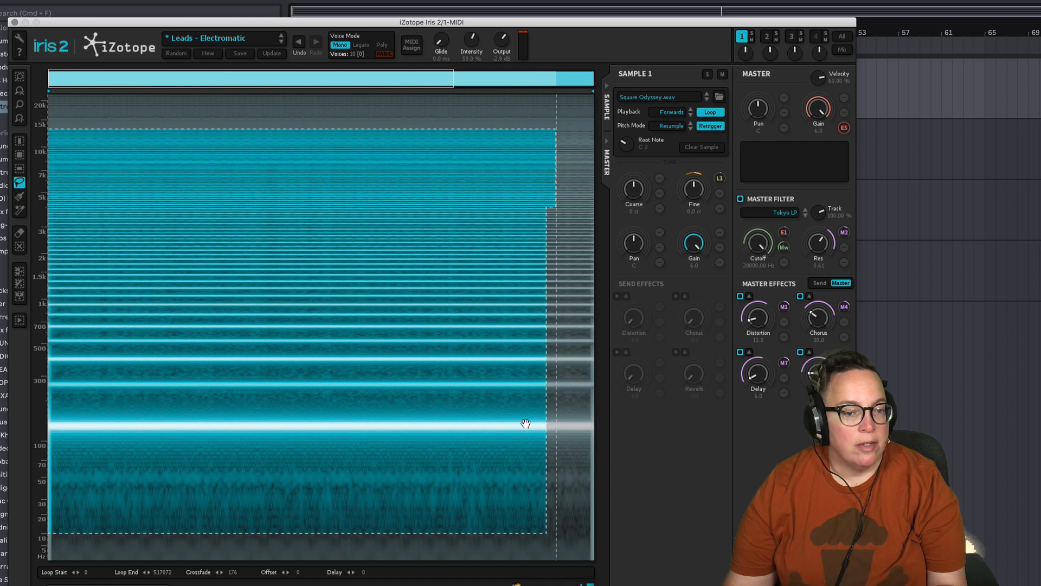
{"action": "mouse_move", "coordinate": [545, 543]}
{"action": "left_mouse_down"}
{"action": "mouse_move", "coordinate": [461, 540]}
{"action": "mouse_move", "coordinate": [498, 559]}
{"action": "mouse_move", "coordinate": [544, 544]}
{"action": "left_mouse_up"}
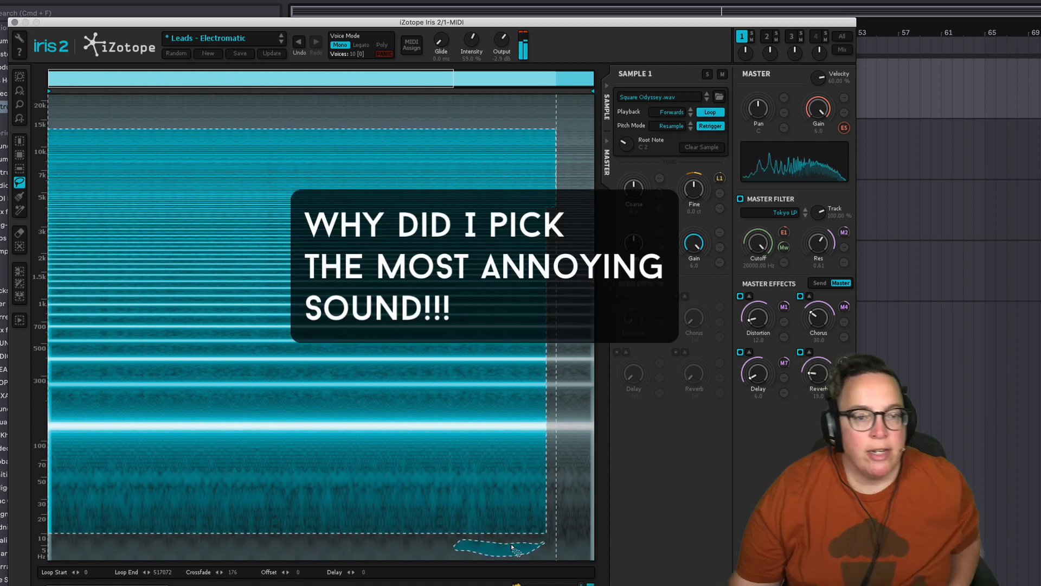
Step: Move the large selection up to above about 300 Hz and earlier in time, and clear all selections from the Square Odyssey spectrogram
{"action": "left_click", "coordinate": [20, 196]}
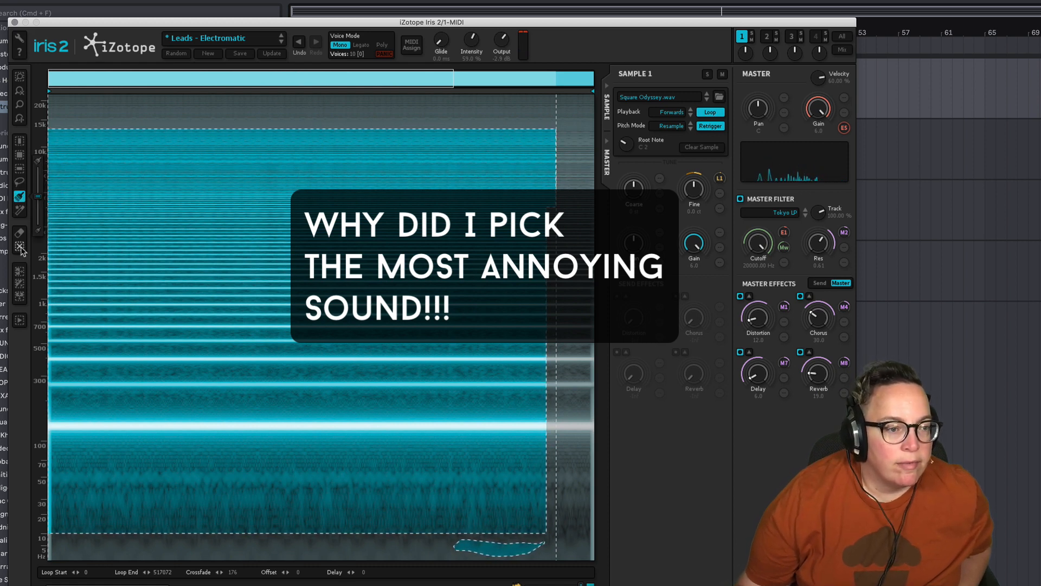
{"action": "left_click", "coordinate": [19, 143]}
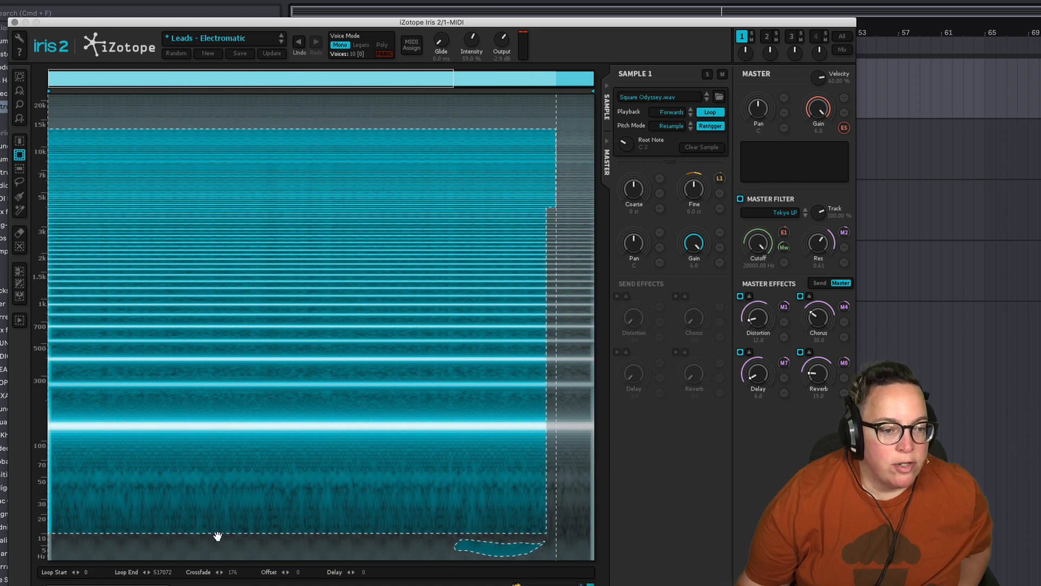
{"action": "left_click_drag", "start_coordinate": [217, 536], "coordinate": [101, 383]}
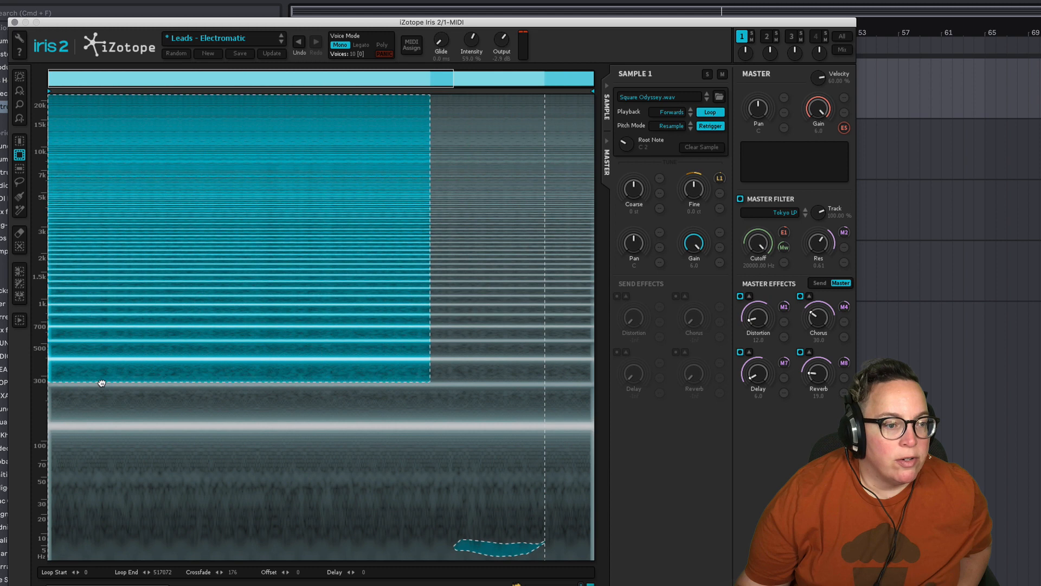
{"action": "left_click", "coordinate": [19, 247]}
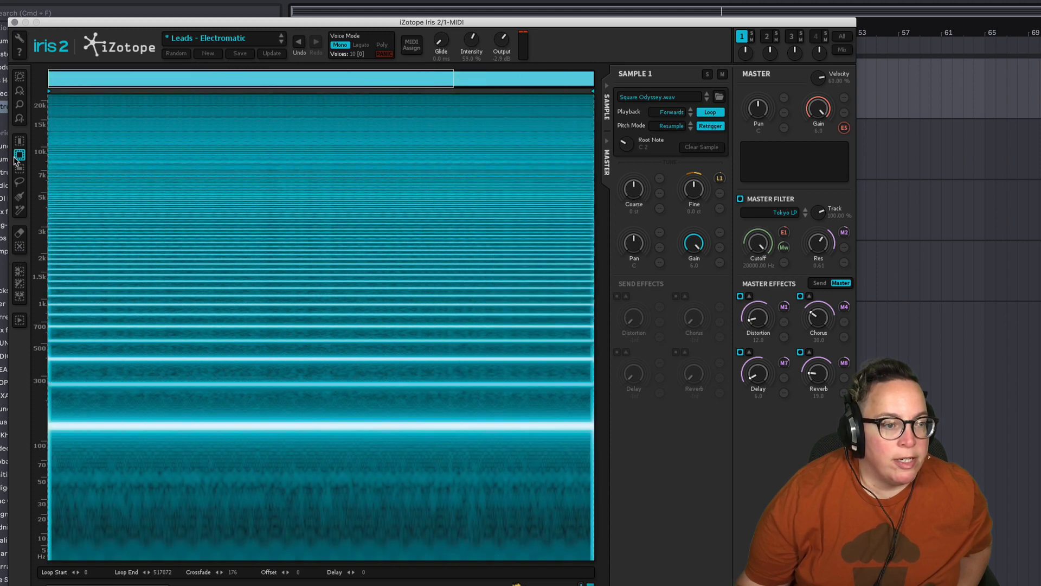
Step: Select the full-width frequency band from about 1.3 to 10 kHz, and lasso one area above it and a larger one between about 80 and 900 Hz
{"action": "left_click_drag", "start_coordinate": [54, 156], "coordinate": [113, 288]}
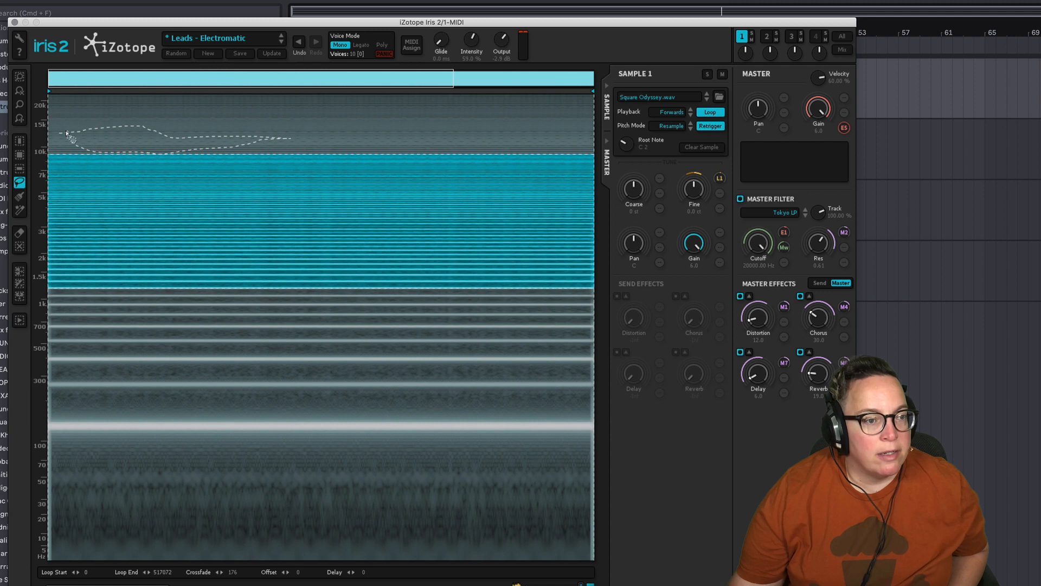
{"action": "left_click_drag", "start_coordinate": [66, 130], "coordinate": [65, 132]}
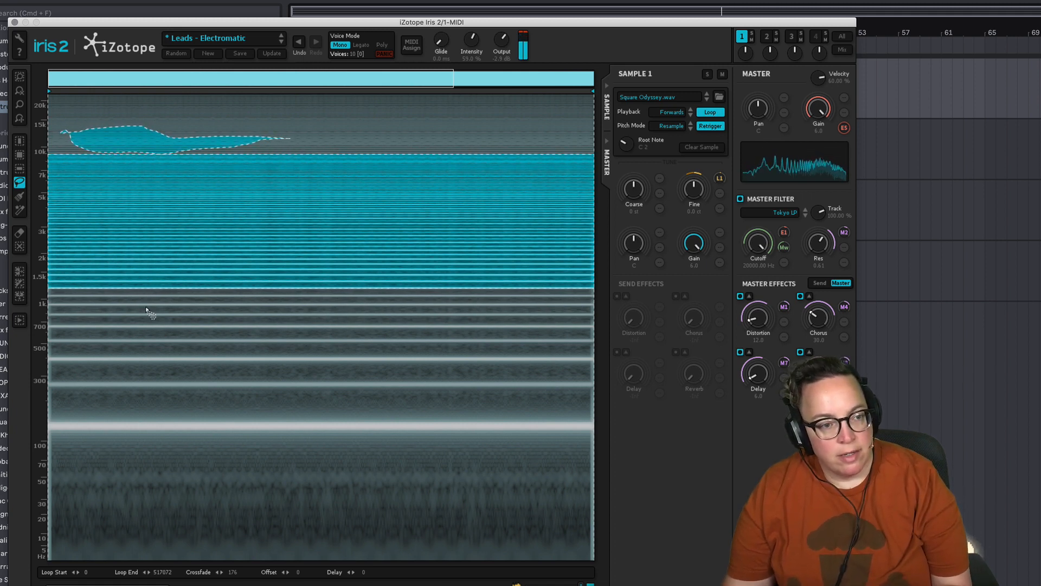
{"action": "left_click_drag", "start_coordinate": [146, 322], "coordinate": [147, 321]}
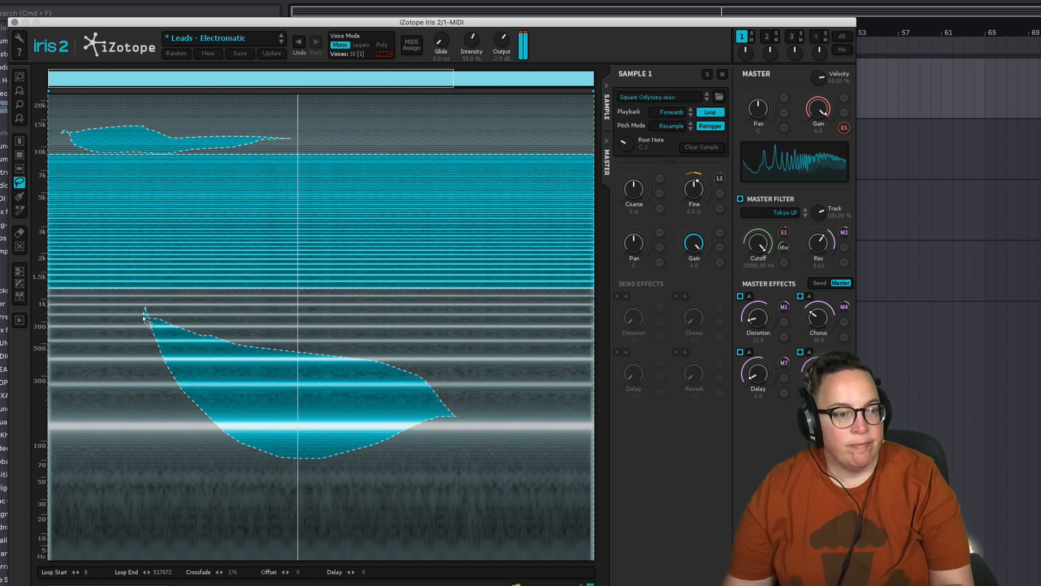
Step: Brush a selection across the spectrogram that descends from about 800 Hz at the sample's start and extends to its end near 450 Hz
{"action": "left_click", "coordinate": [19, 197]}
{"action": "left_click_drag", "start_coordinate": [58, 315], "coordinate": [360, 373]}
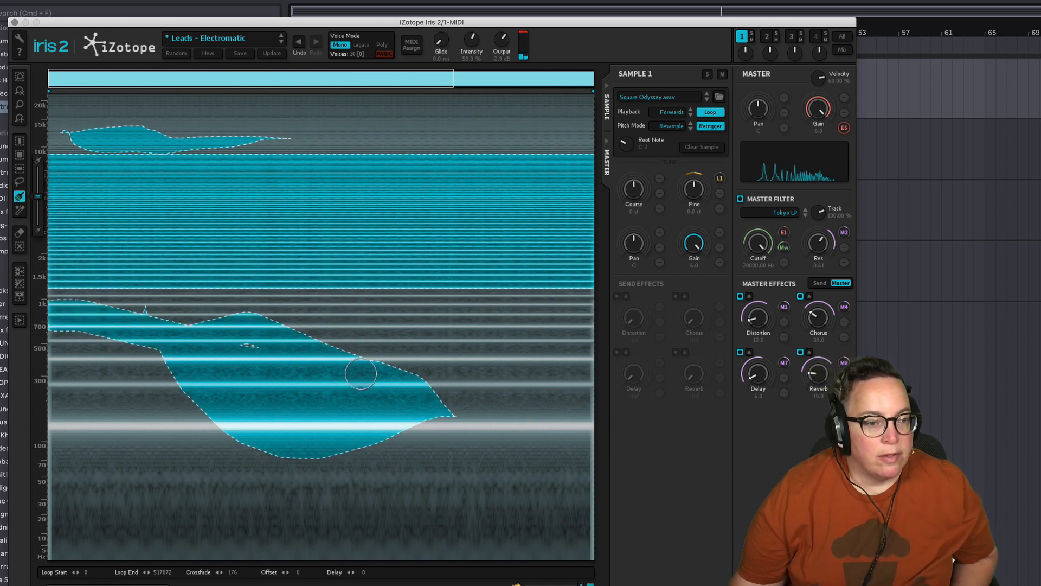
{"action": "left_click_drag", "start_coordinate": [548, 361], "coordinate": [613, 355]}
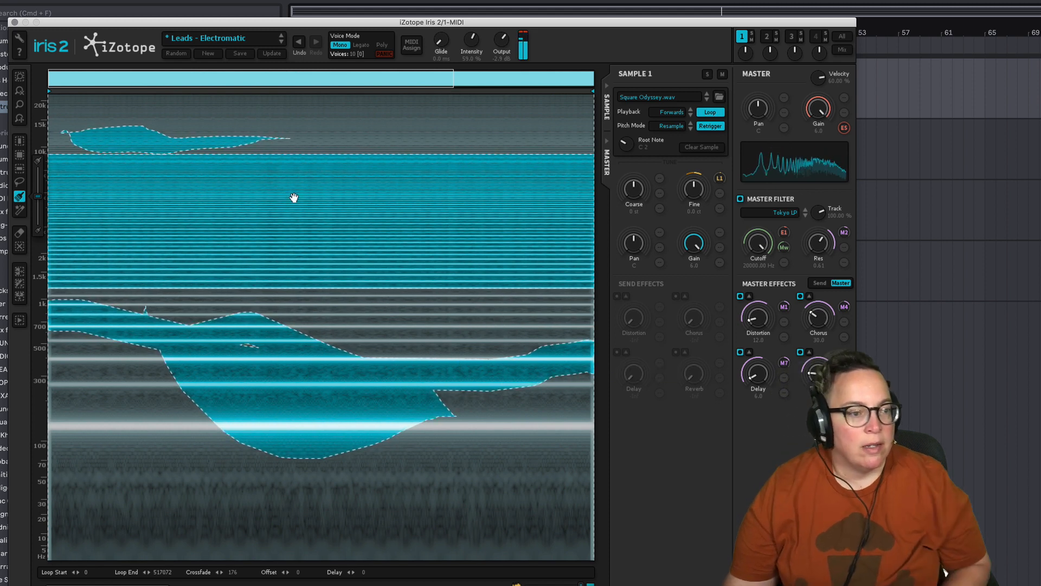
Step: Use the Magic Wand to select the brightest harmonic just above 100 Hz and small fragments between 50 and 70 Hz
{"action": "left_click", "coordinate": [20, 210]}
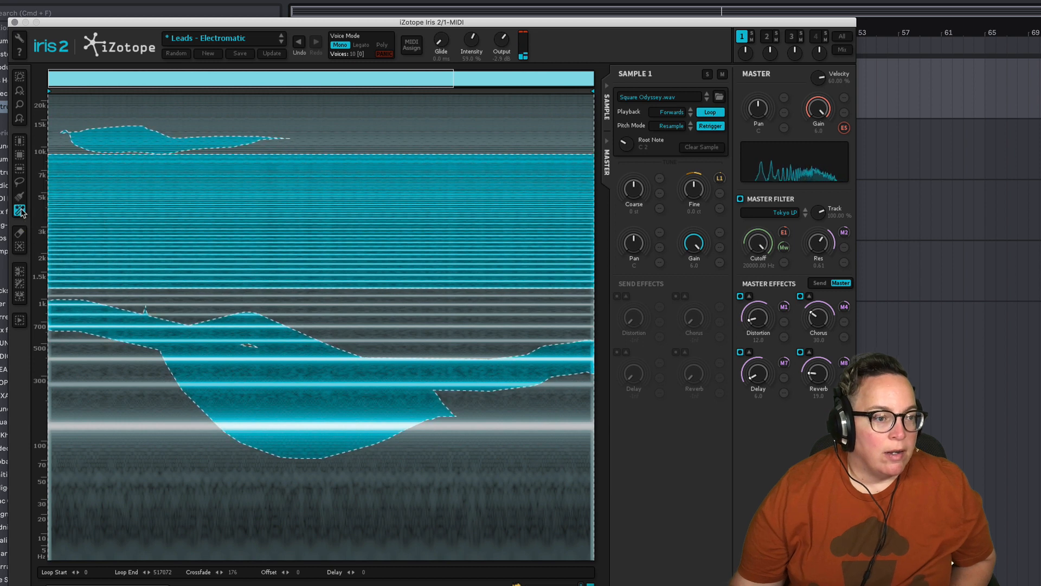
{"action": "left_click", "coordinate": [85, 443], "text": "shift"}
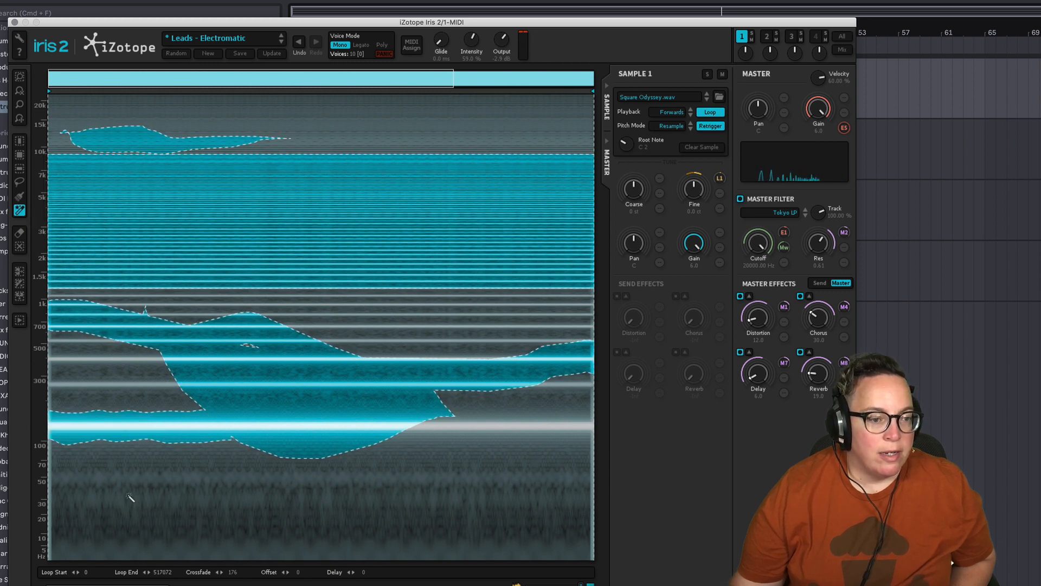
{"action": "left_click", "coordinate": [260, 478]}
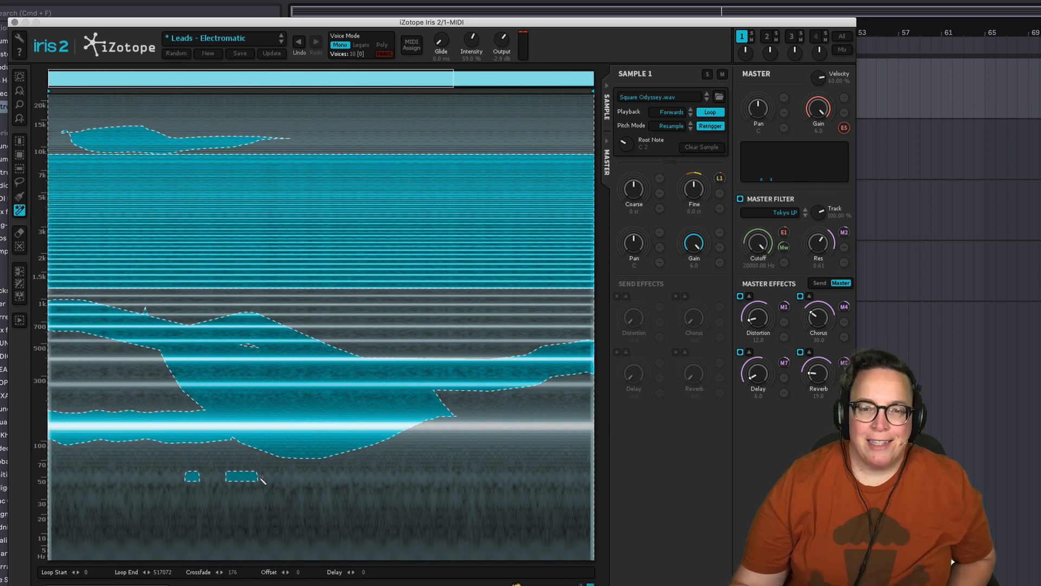
Step: Erase a narrow vertical strip from the low selection and a wide, full-width strip through the middle of the upper frequency band
{"action": "left_click", "coordinate": [19, 233]}
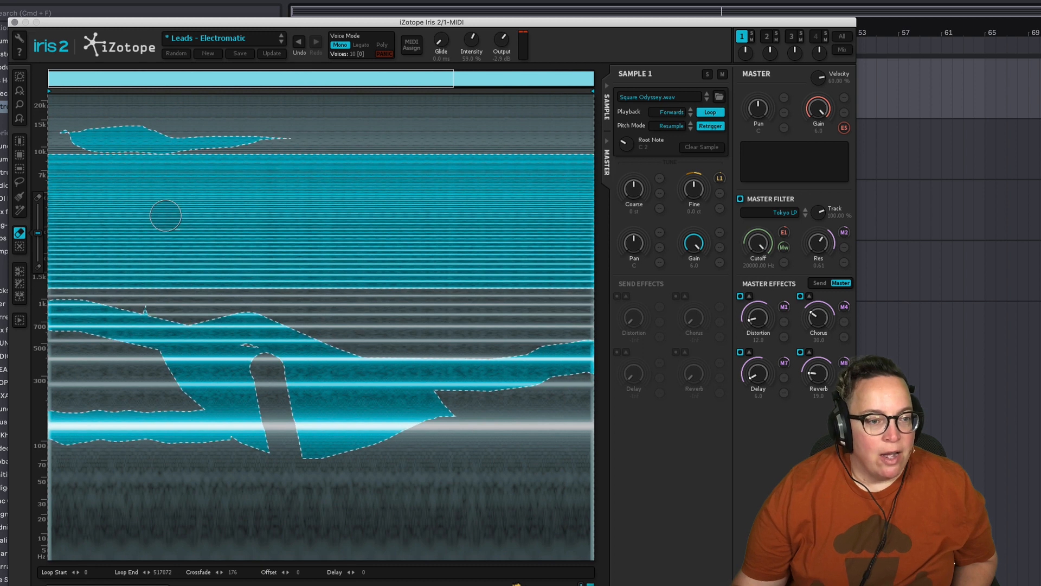
{"action": "mouse_move", "coordinate": [164, 214]}
{"action": "left_mouse_down"}
{"action": "mouse_move", "coordinate": [430, 244]}
{"action": "mouse_move", "coordinate": [355, 187]}
{"action": "mouse_move", "coordinate": [314, 182]}
{"action": "left_mouse_up"}
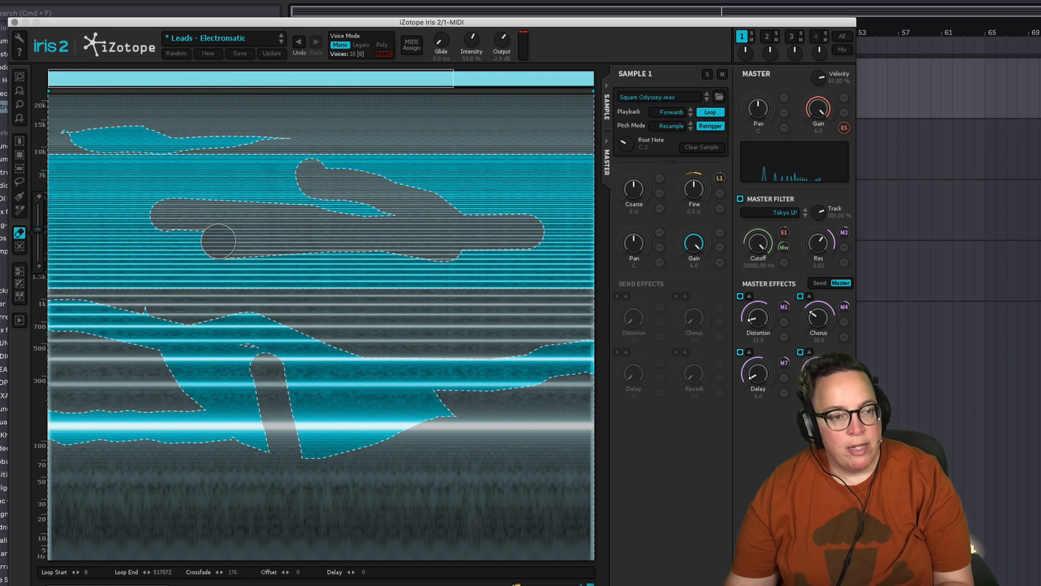
{"action": "mouse_move", "coordinate": [218, 242]}
{"action": "left_mouse_down"}
{"action": "mouse_move", "coordinate": [70, 237]}
{"action": "mouse_move", "coordinate": [113, 232]}
{"action": "left_mouse_up"}
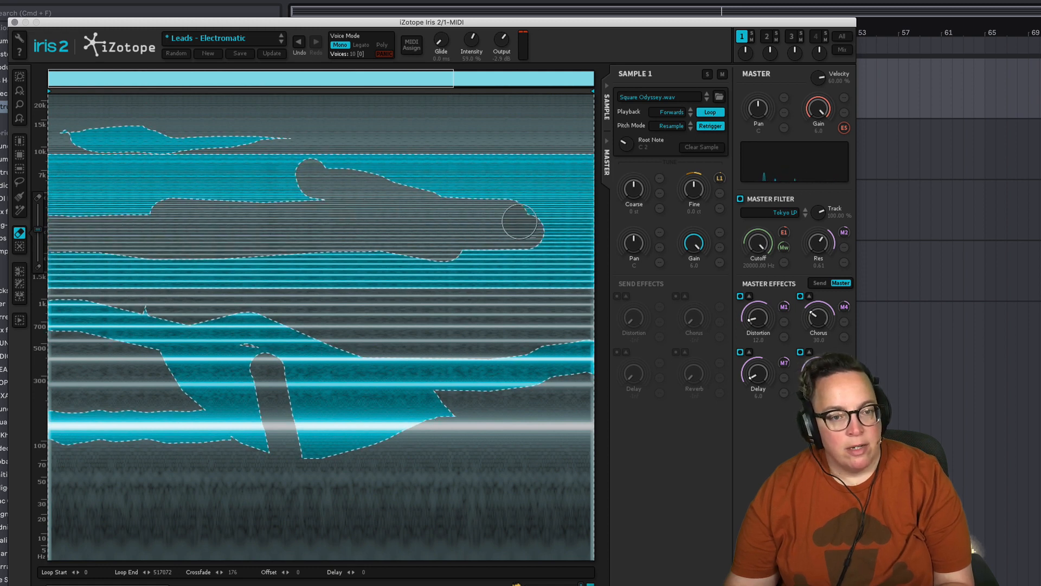
{"action": "left_click_drag", "start_coordinate": [520, 223], "coordinate": [592, 222]}
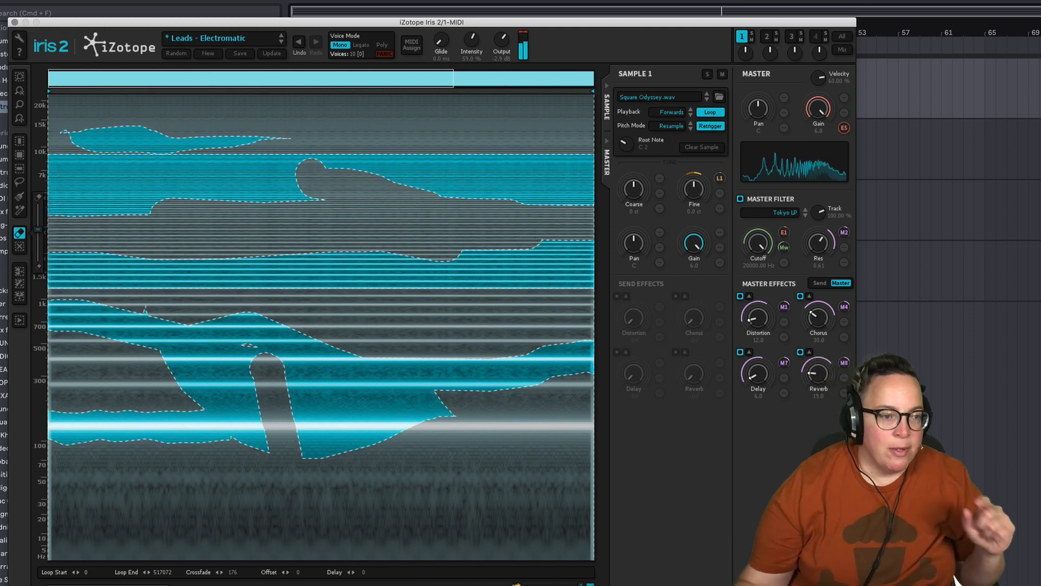
Step: Clear all selections from the Square Odyssey spectrogram and switch to the time selection tool
{"action": "left_click", "coordinate": [22, 248]}
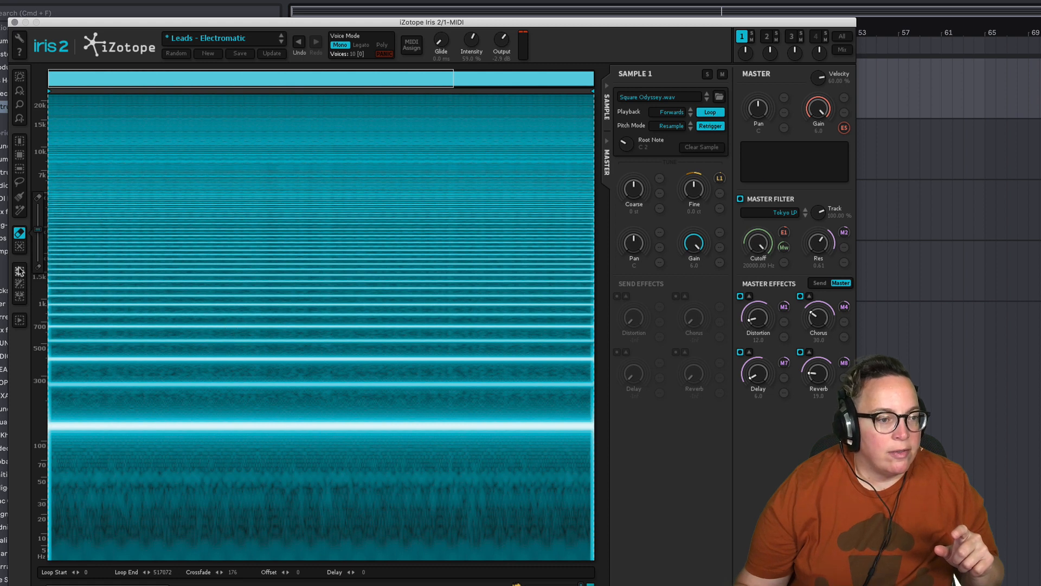
{"action": "left_click", "coordinate": [20, 199]}
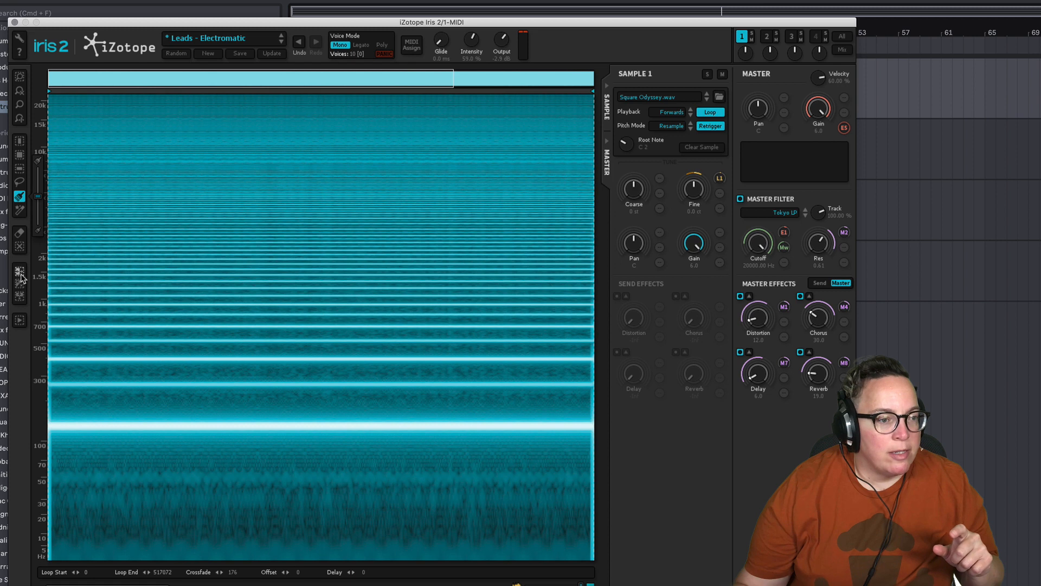
{"action": "left_click", "coordinate": [23, 143]}
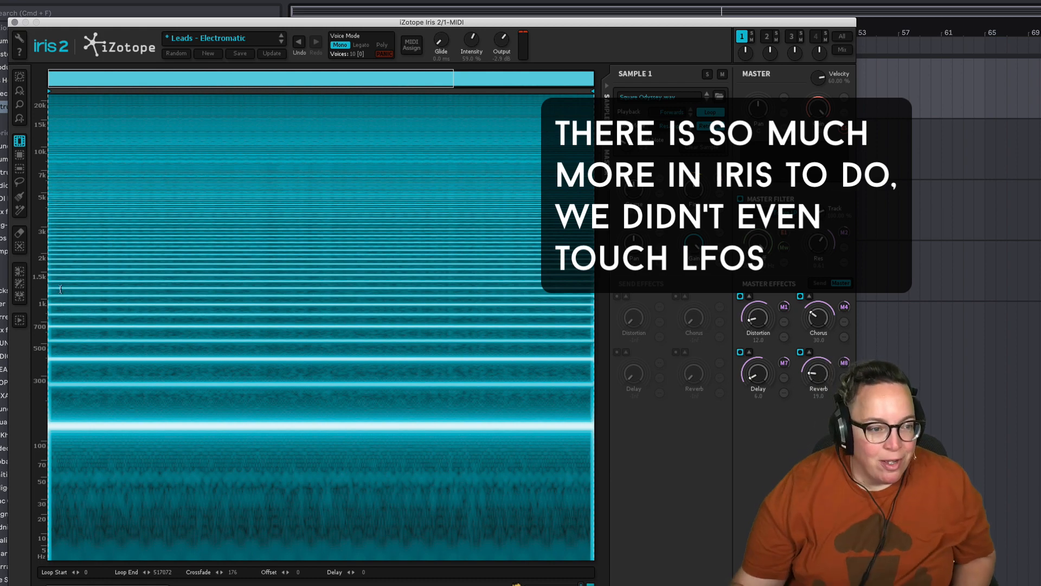
Step: Load the pad patch African Sunrise and close the patch browser
{"action": "left_click", "coordinate": [235, 41]}
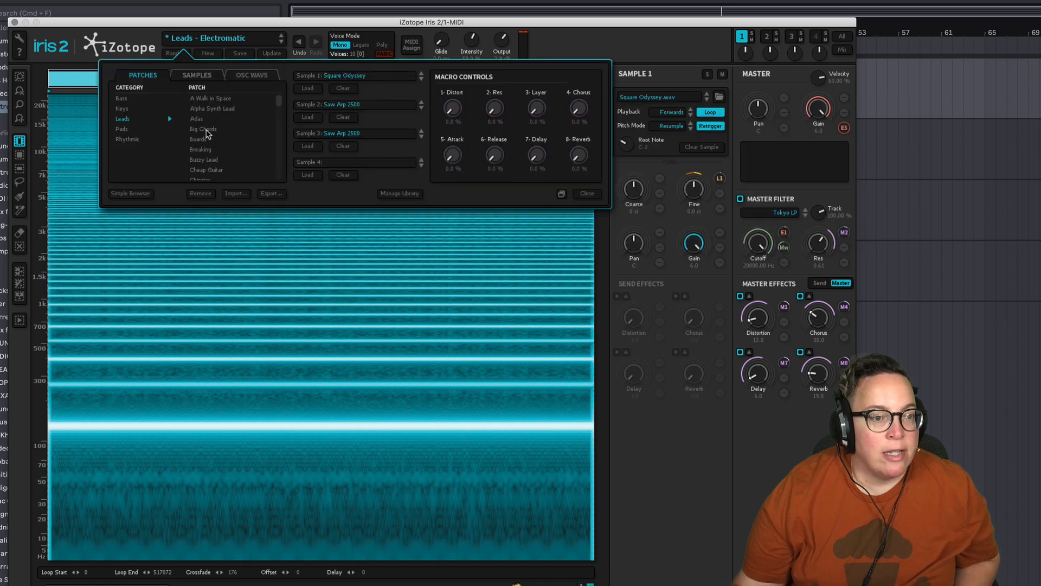
{"action": "left_click", "coordinate": [121, 131]}
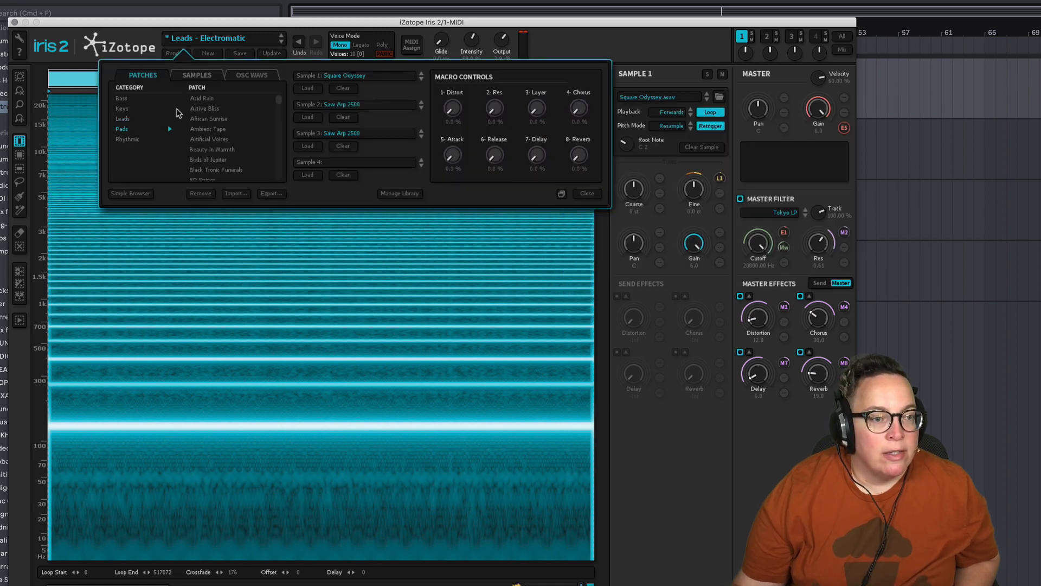
{"action": "left_click", "coordinate": [216, 121]}
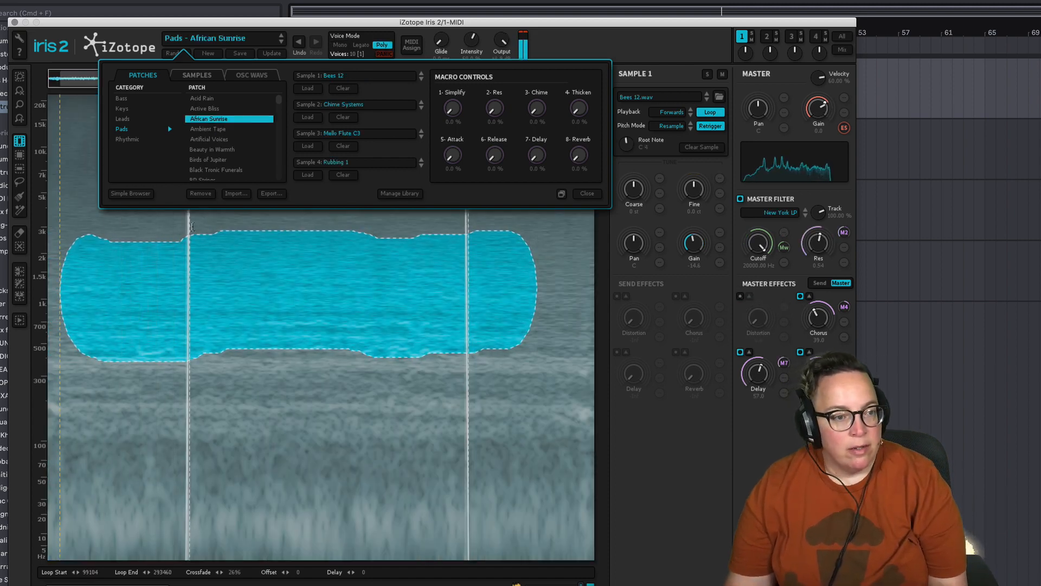
{"action": "left_click", "coordinate": [590, 195]}
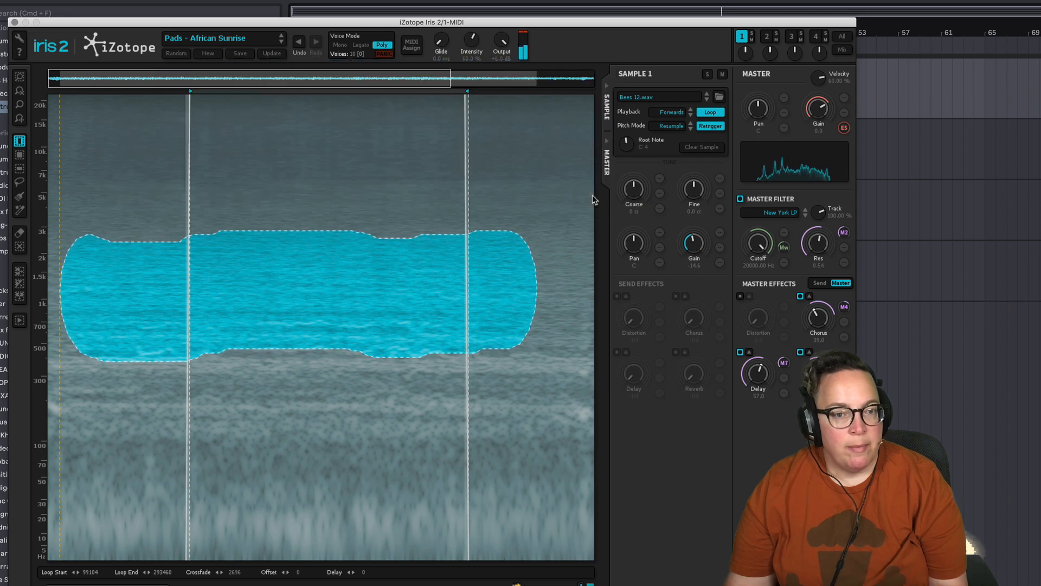
Step: Brush extra selections on the Bees 12 spectrogram near 7 kHz and 15 kHz, plus one sloping down from about 300 Hz
{"action": "left_click", "coordinate": [21, 200]}
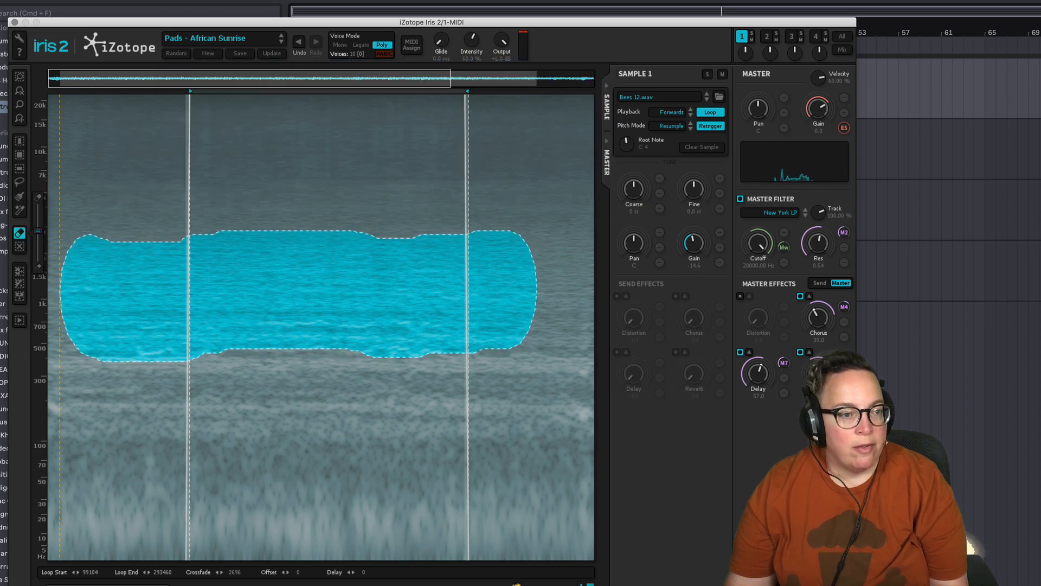
{"action": "left_click_drag", "start_coordinate": [112, 174], "coordinate": [241, 167]}
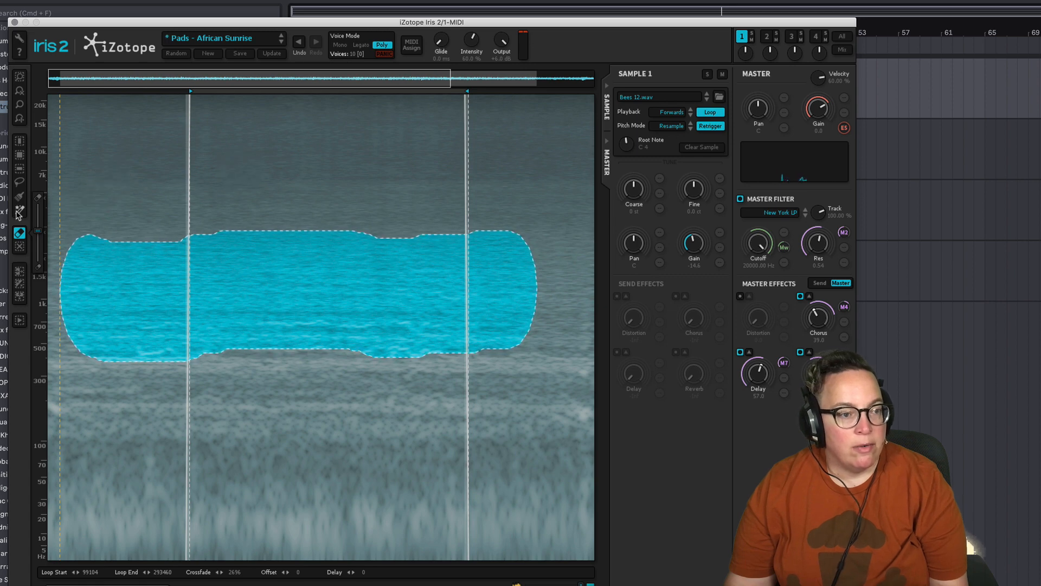
{"action": "mouse_move", "coordinate": [101, 180]}
{"action": "left_mouse_down"}
{"action": "mouse_move", "coordinate": [281, 173]}
{"action": "mouse_move", "coordinate": [523, 182]}
{"action": "left_mouse_up"}
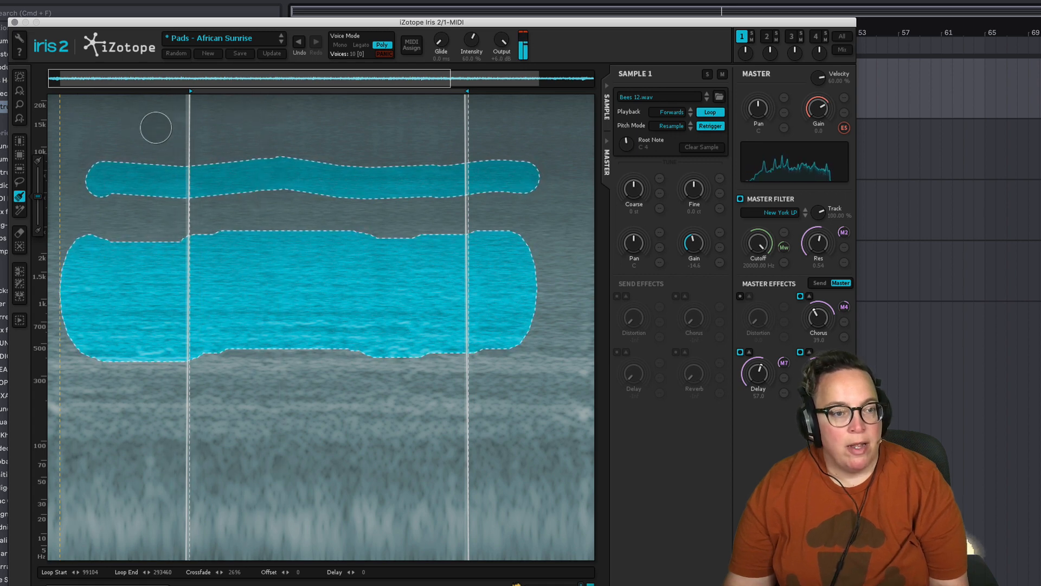
{"action": "left_click_drag", "start_coordinate": [210, 124], "coordinate": [503, 125]}
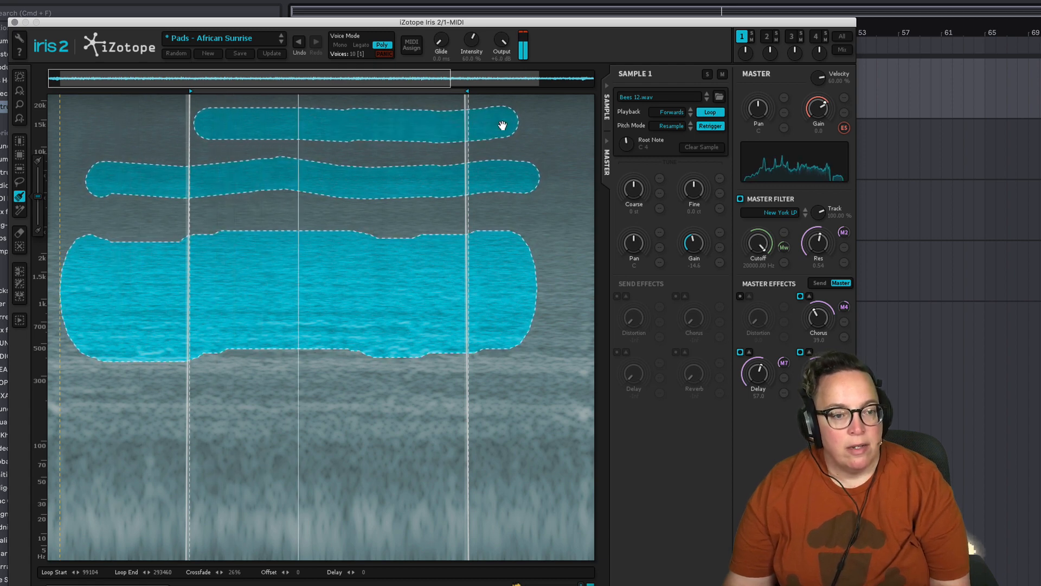
{"action": "left_click_drag", "start_coordinate": [227, 387], "coordinate": [513, 421]}
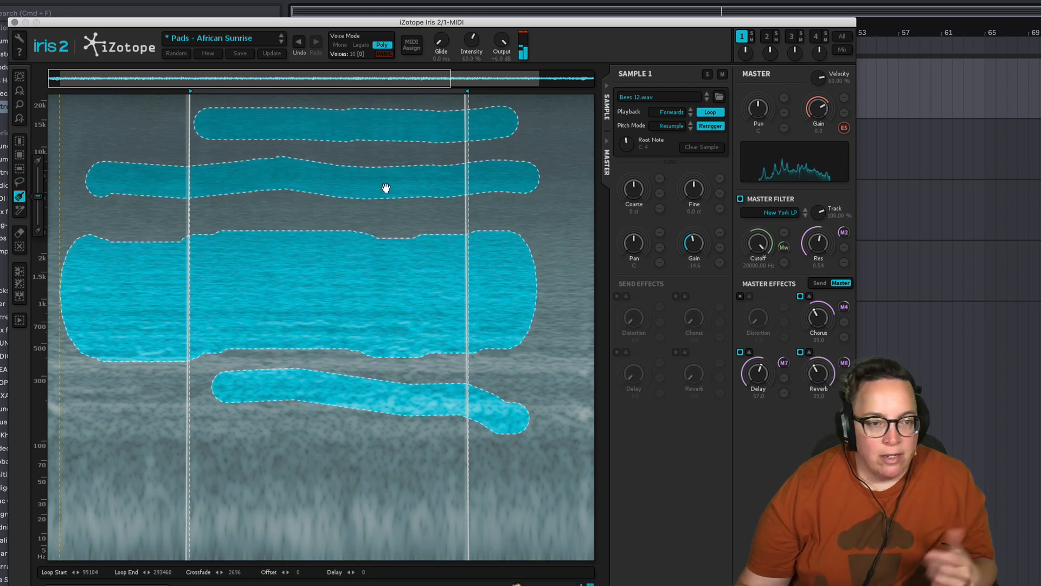
Step: Audition the pad patches Ambient Tape, Artificial Voices, Beauty in Warmth, Birds of Jupiter and Black Tronic Funerals
{"action": "left_click", "coordinate": [249, 40]}
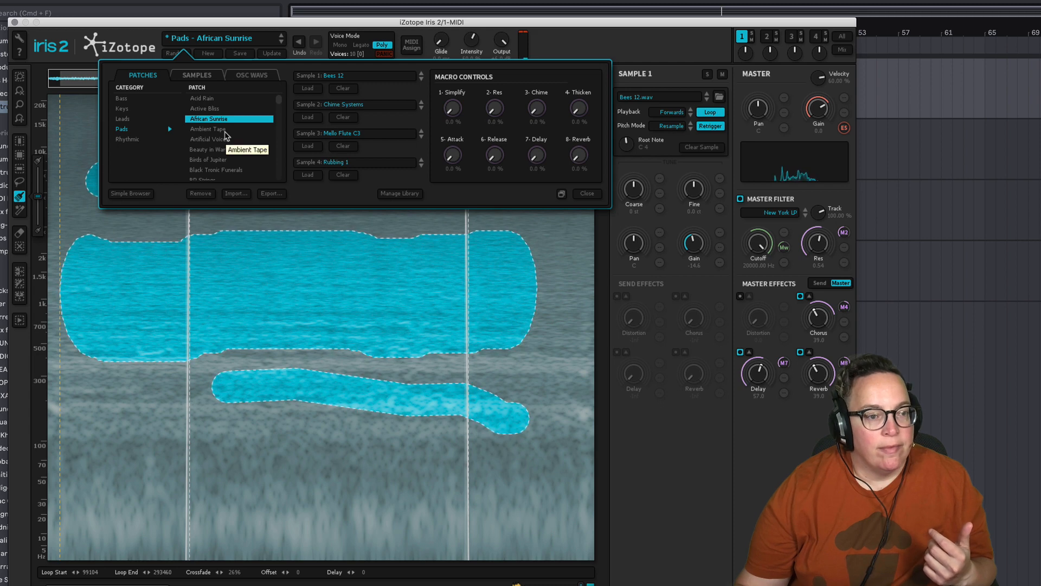
{"action": "left_click", "coordinate": [225, 131]}
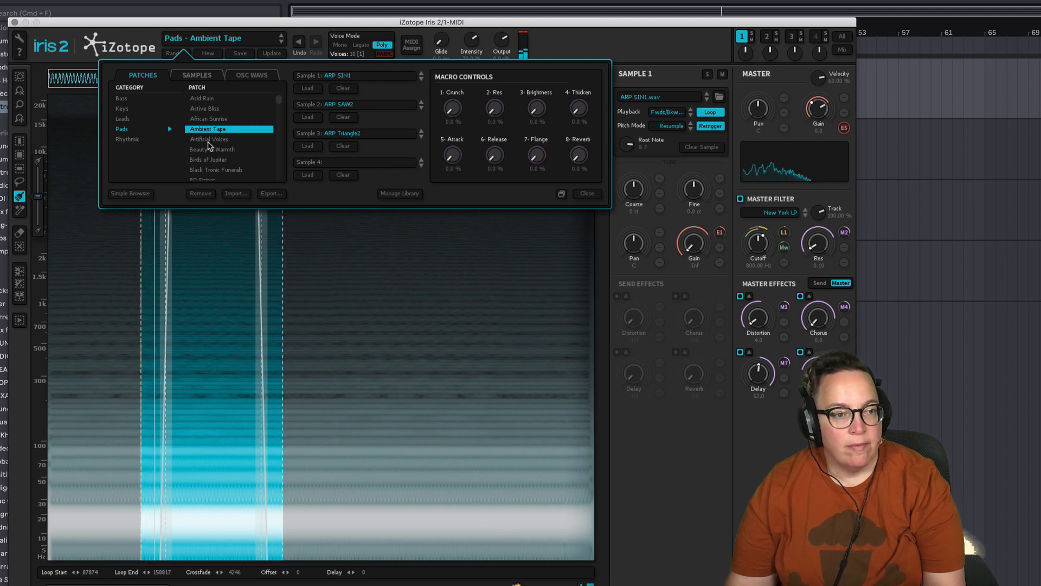
{"action": "left_click", "coordinate": [208, 140]}
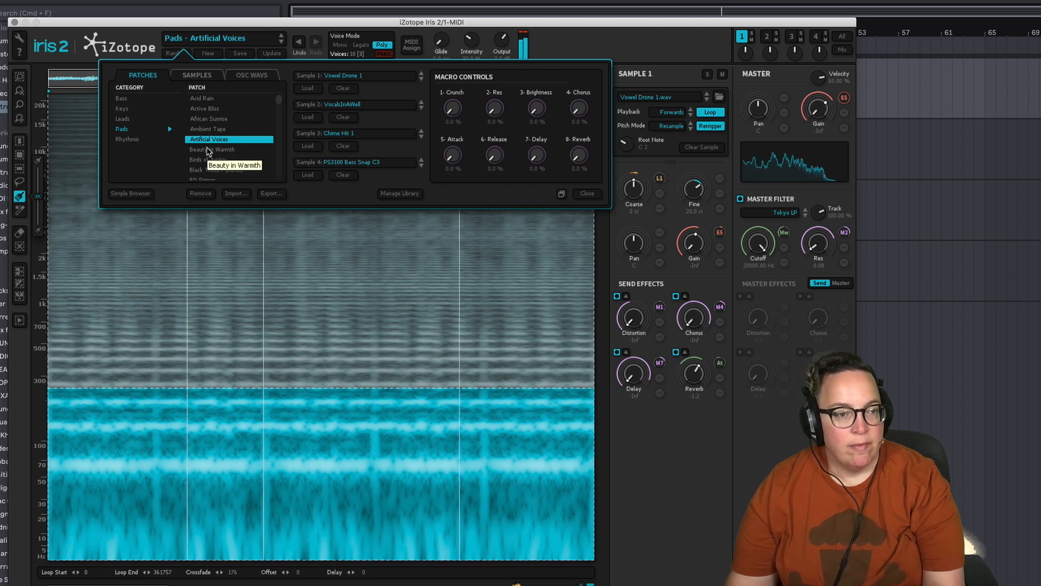
{"action": "left_click", "coordinate": [206, 151]}
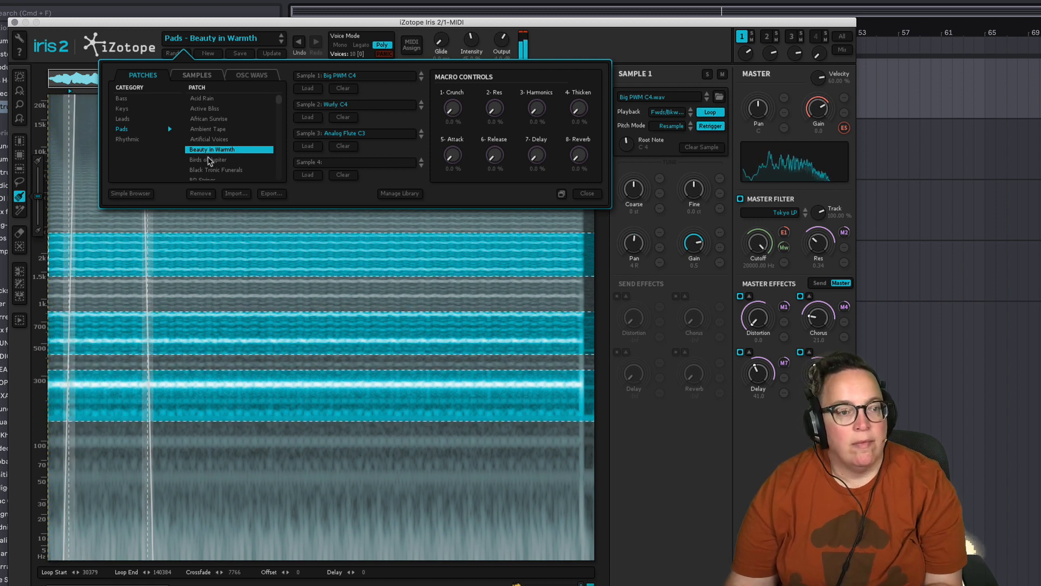
{"action": "left_click", "coordinate": [202, 160]}
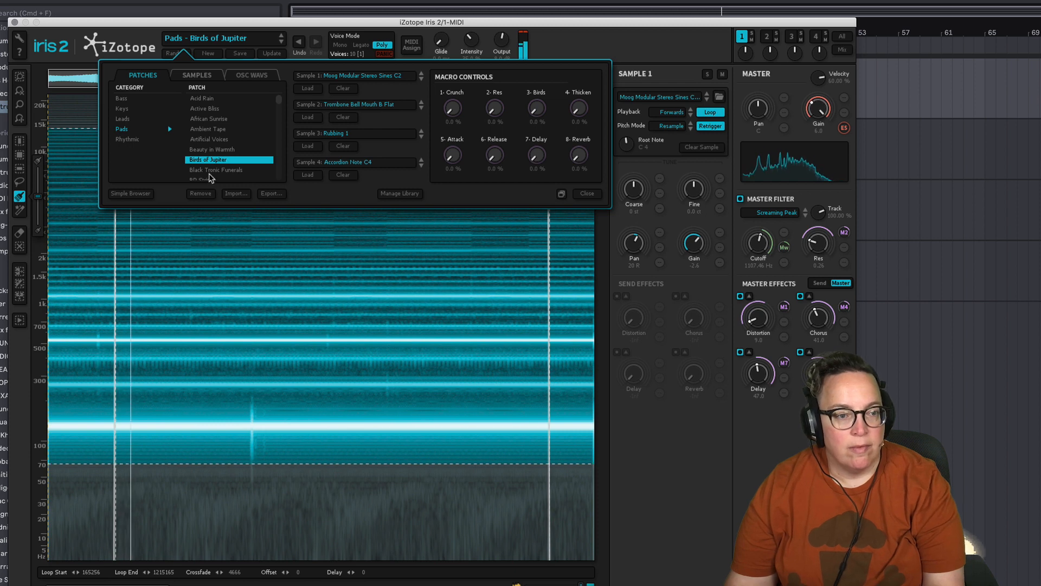
{"action": "left_click", "coordinate": [210, 172]}
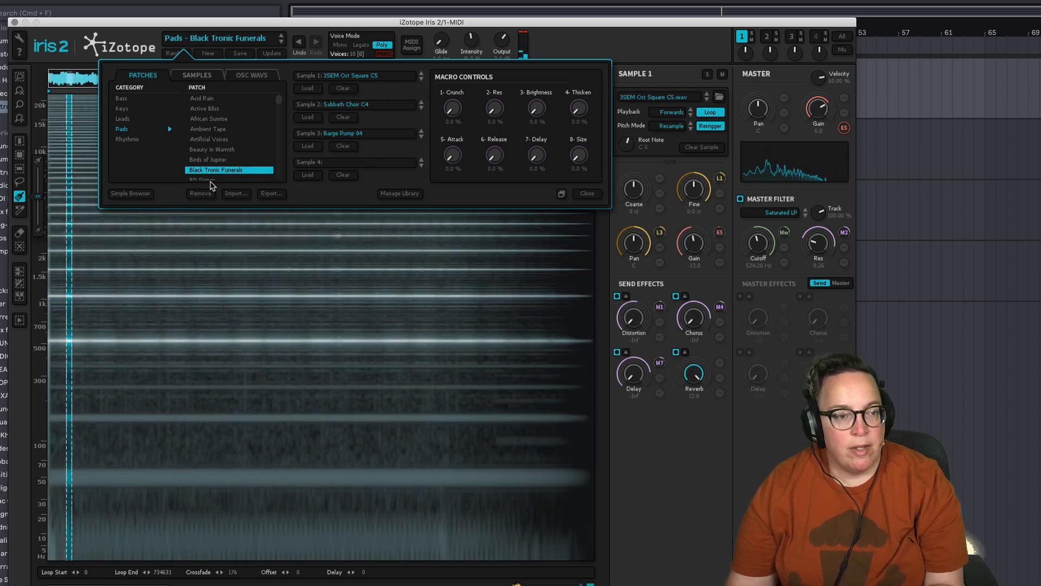
{"action": "left_click_drag", "start_coordinate": [281, 103], "coordinate": [282, 112]}
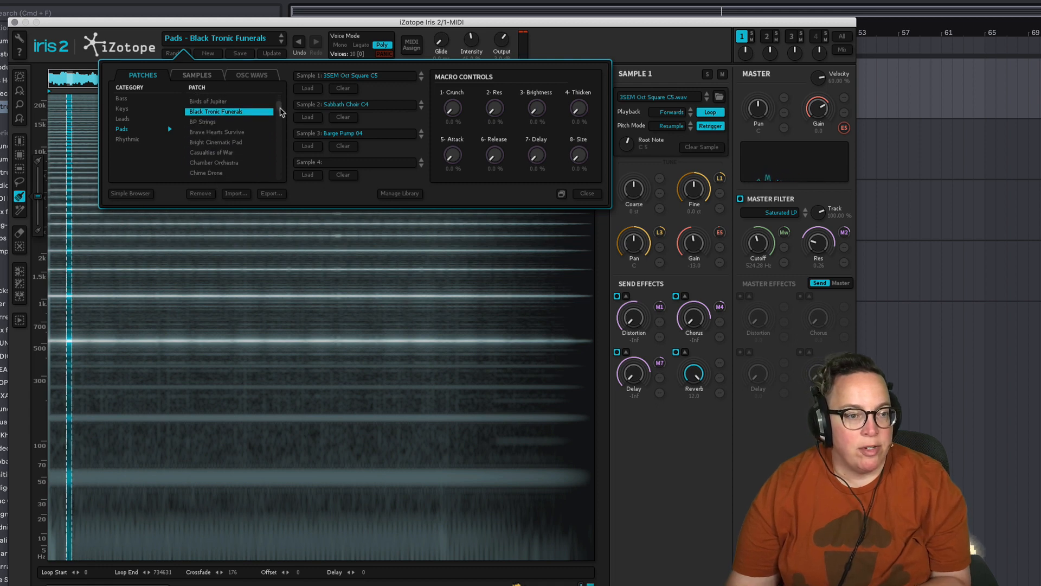
Step: Audition the pad patches BP Strings, Brave Hearts Survive, Bright Cinematic Pad, Casualties of War and Chamber Orchestra
{"action": "left_click", "coordinate": [210, 122]}
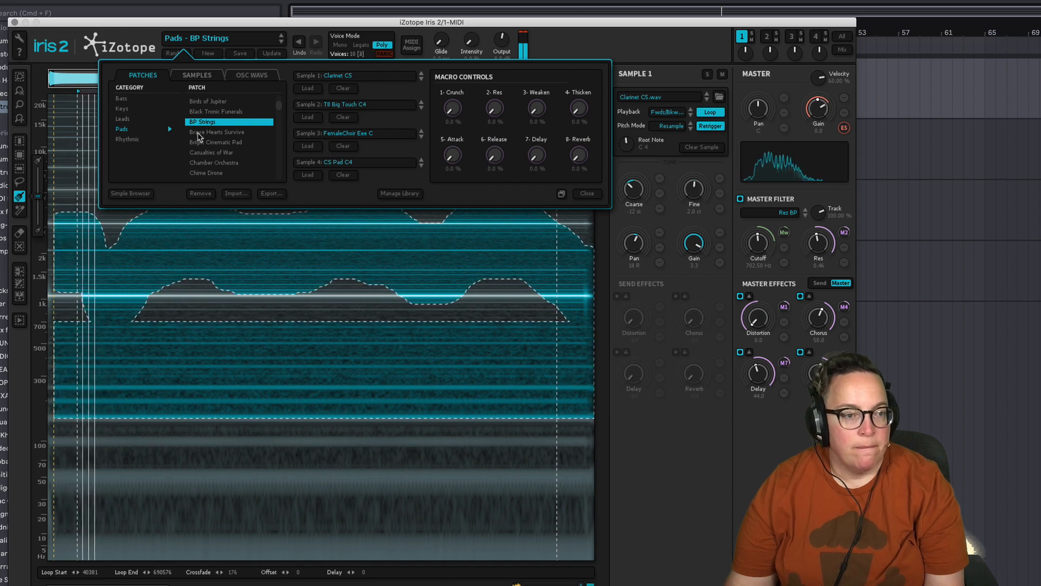
{"action": "left_click", "coordinate": [198, 133]}
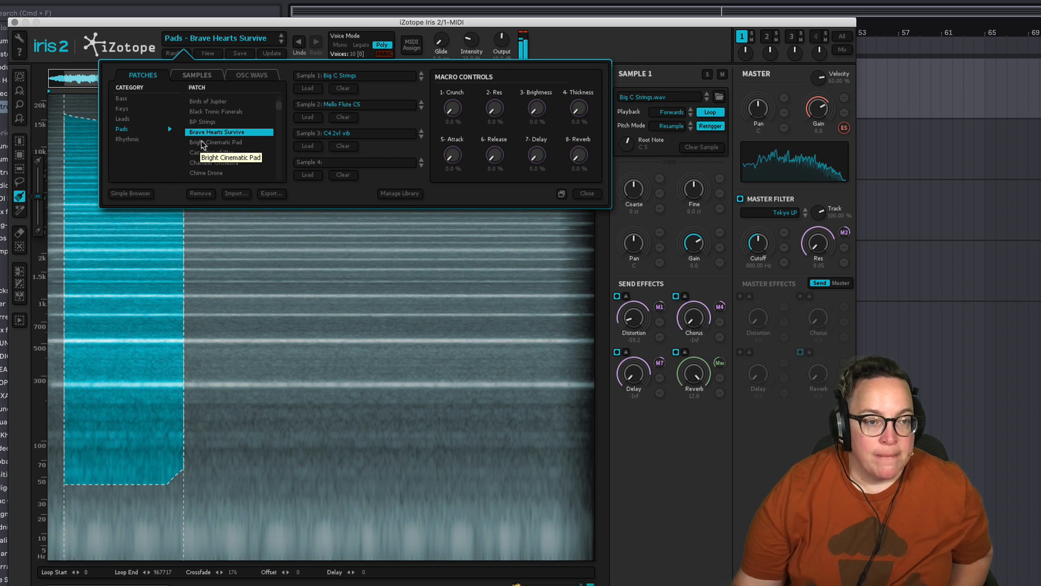
{"action": "left_click", "coordinate": [202, 143]}
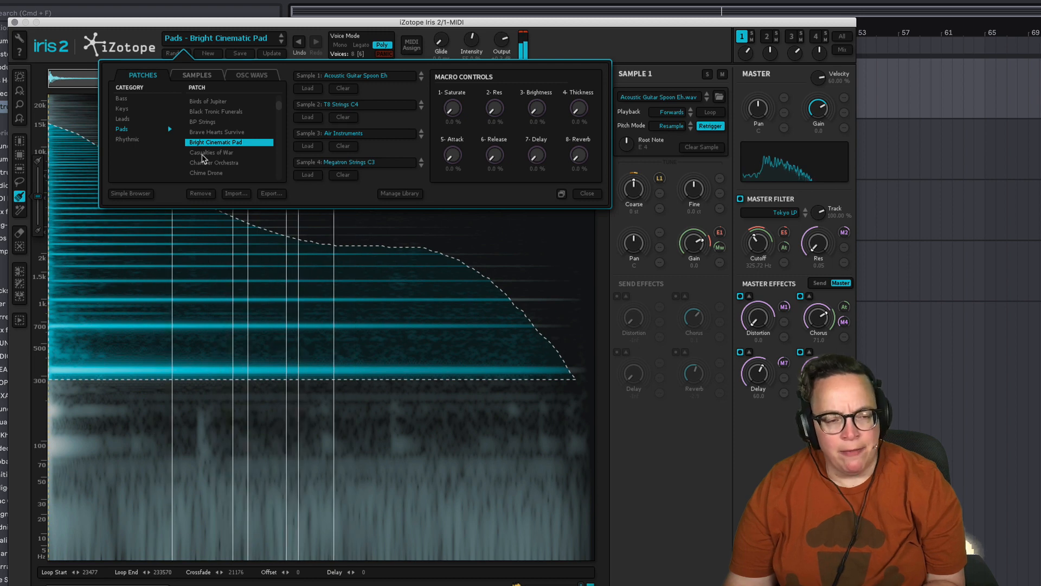
{"action": "left_click", "coordinate": [203, 155]}
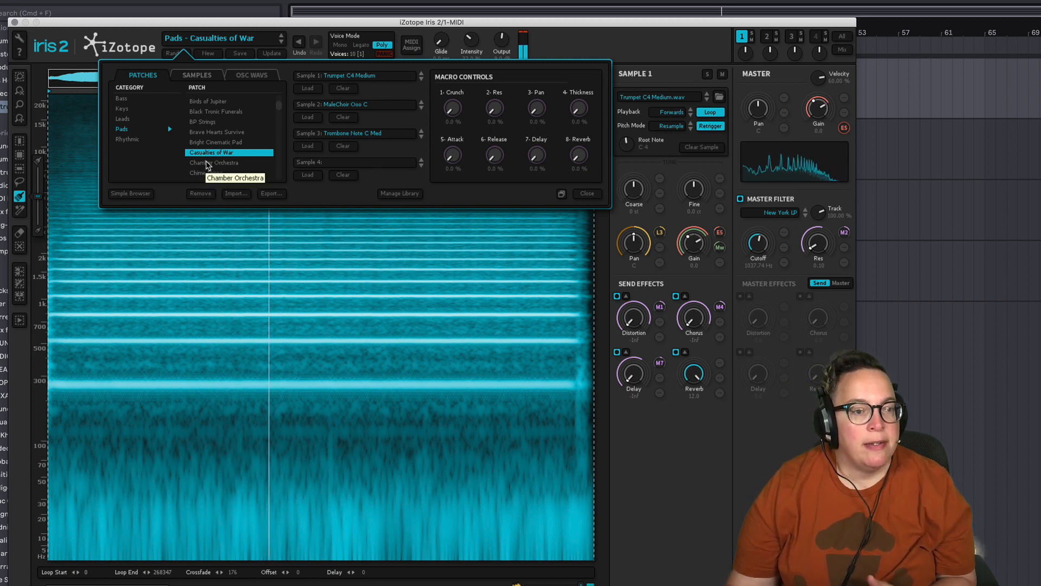
{"action": "left_click", "coordinate": [207, 163]}
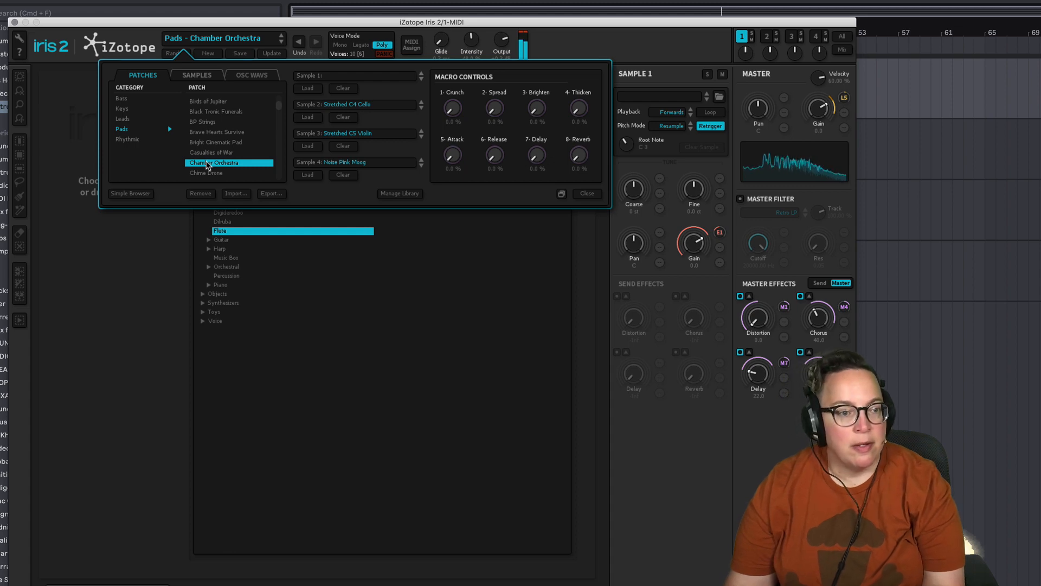
Step: Audition the pad patches Chime Drone, Chrch, Crackle String and Dagoba
{"action": "scroll", "coordinate": [211, 160], "scroll_direction": "down", "scroll_amount": 2}
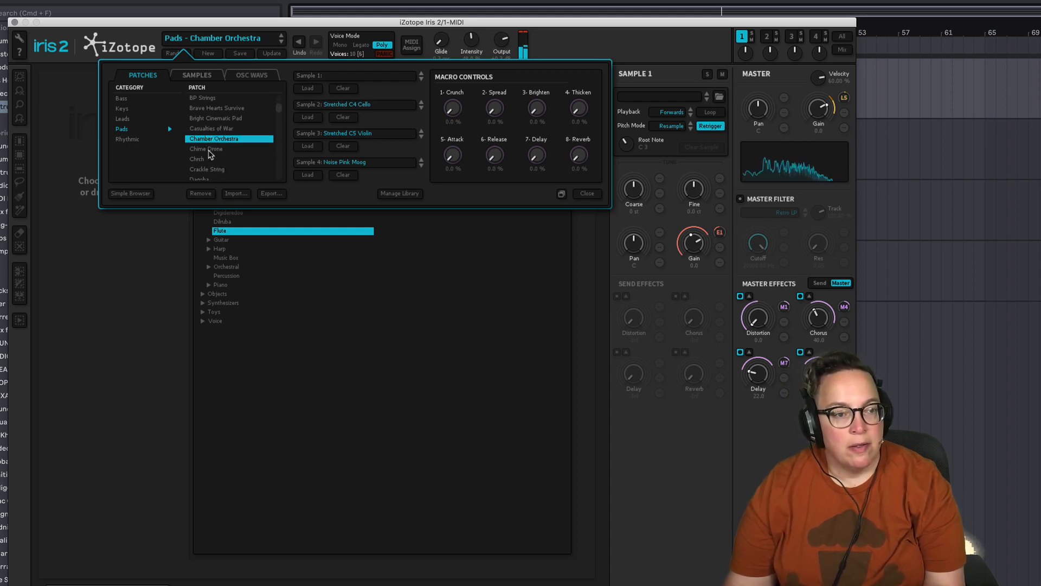
{"action": "left_click", "coordinate": [210, 151]}
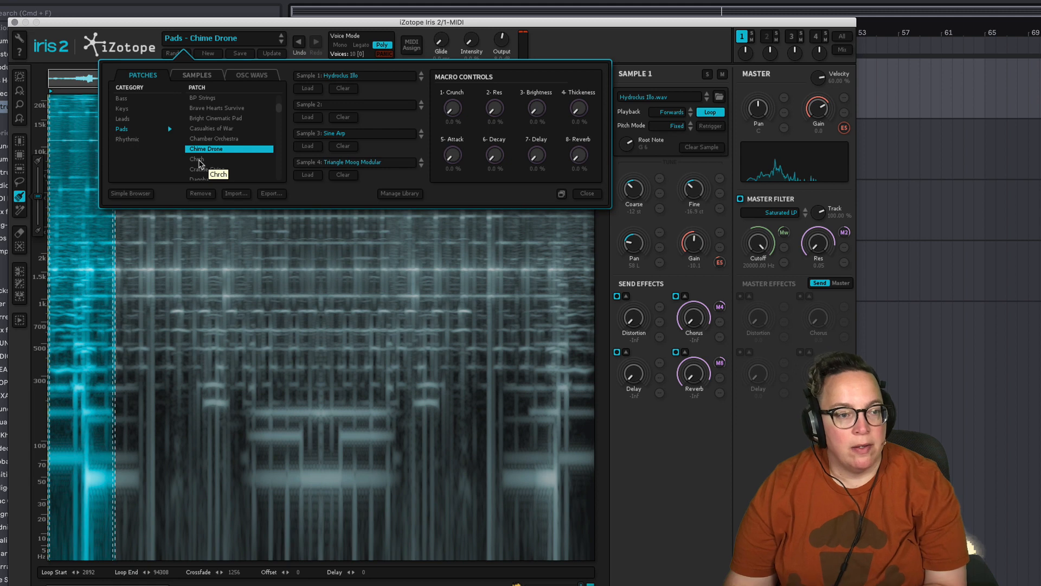
{"action": "left_click", "coordinate": [199, 159]}
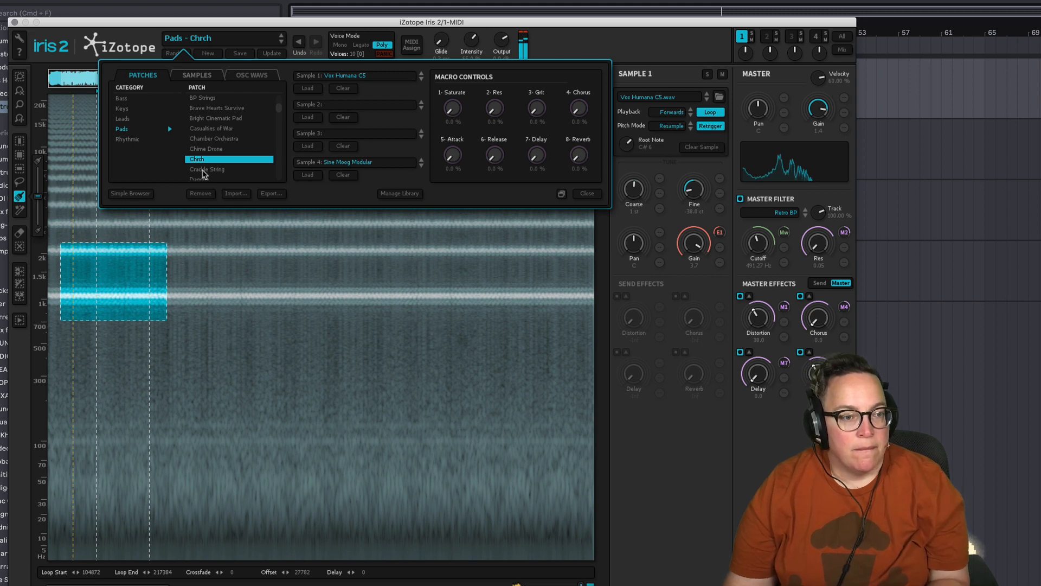
{"action": "left_click", "coordinate": [204, 170]}
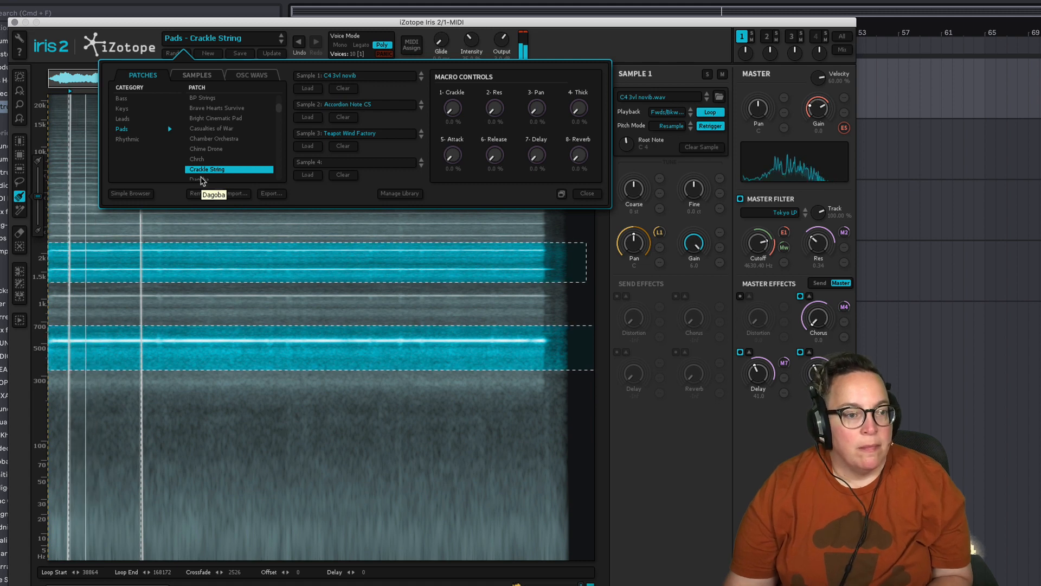
{"action": "left_click", "coordinate": [203, 179]}
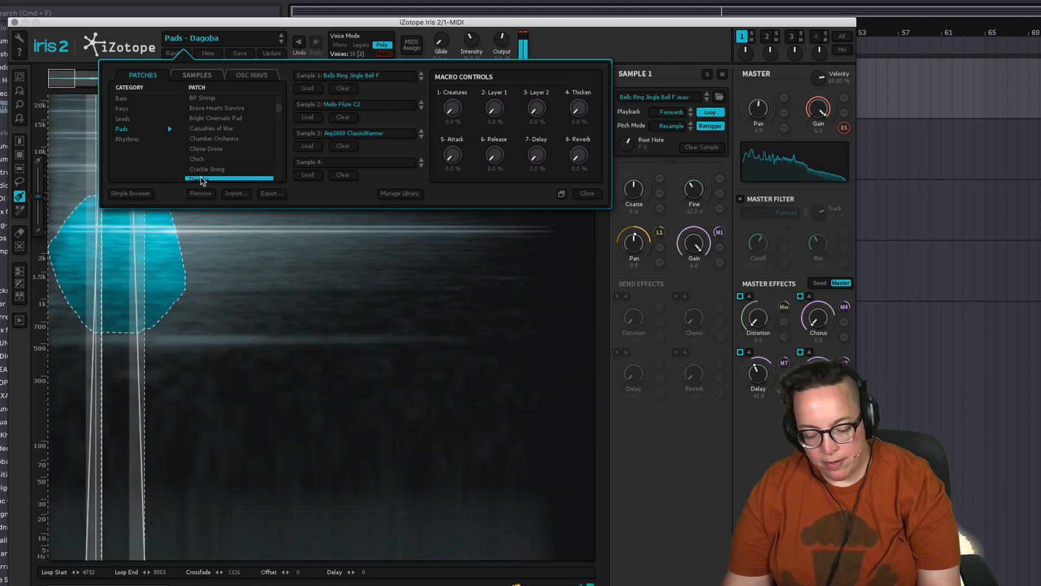
Step: Audition the pad patches Defrost Pad, Dream Choir, Dream State, Drones are for Squares and Drowning Trumpet
{"action": "scroll", "coordinate": [202, 181], "scroll_direction": "down", "scroll_amount": 4}
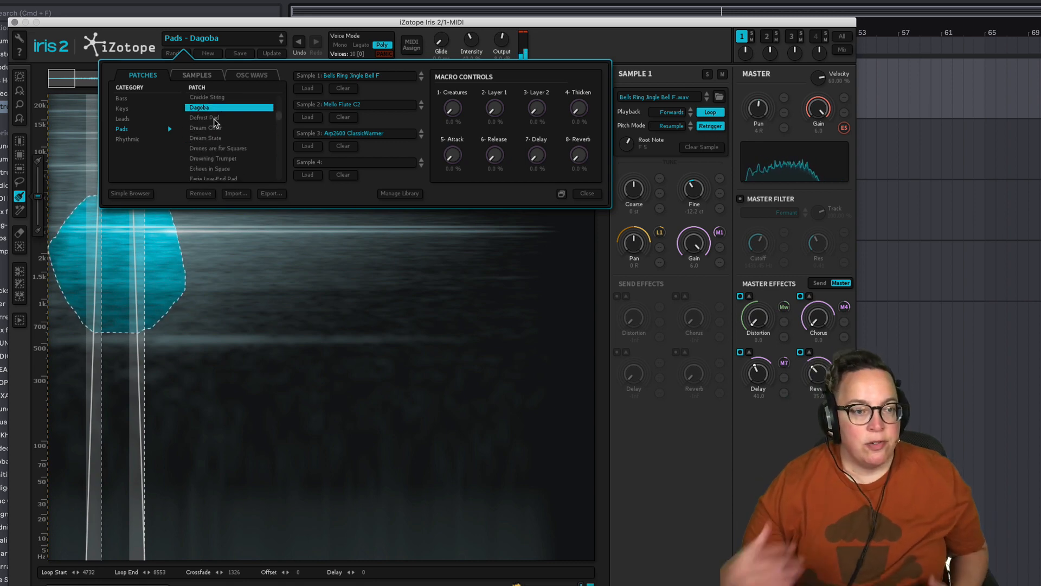
{"action": "left_click", "coordinate": [214, 120]}
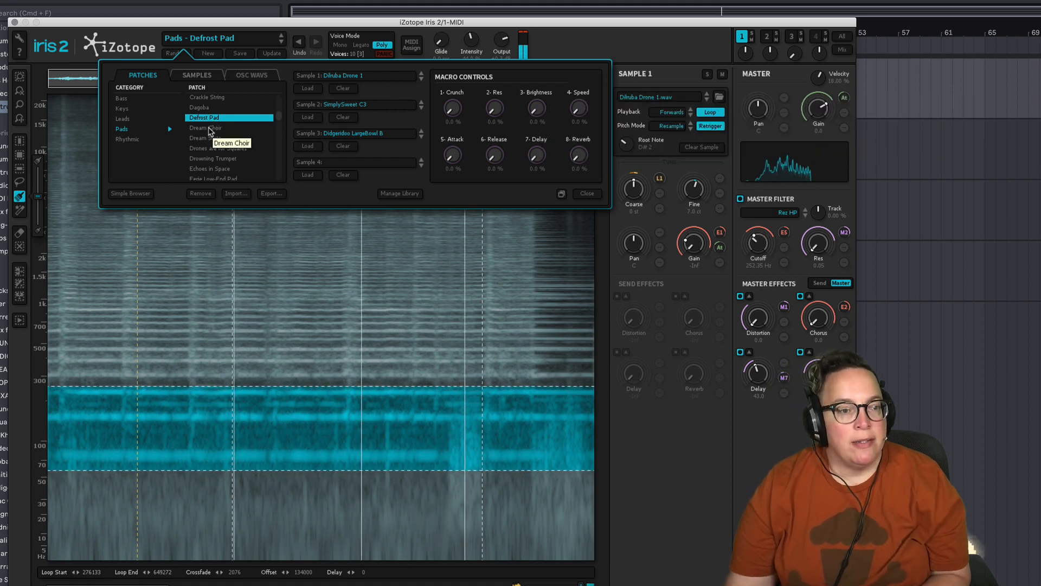
{"action": "left_click", "coordinate": [210, 128]}
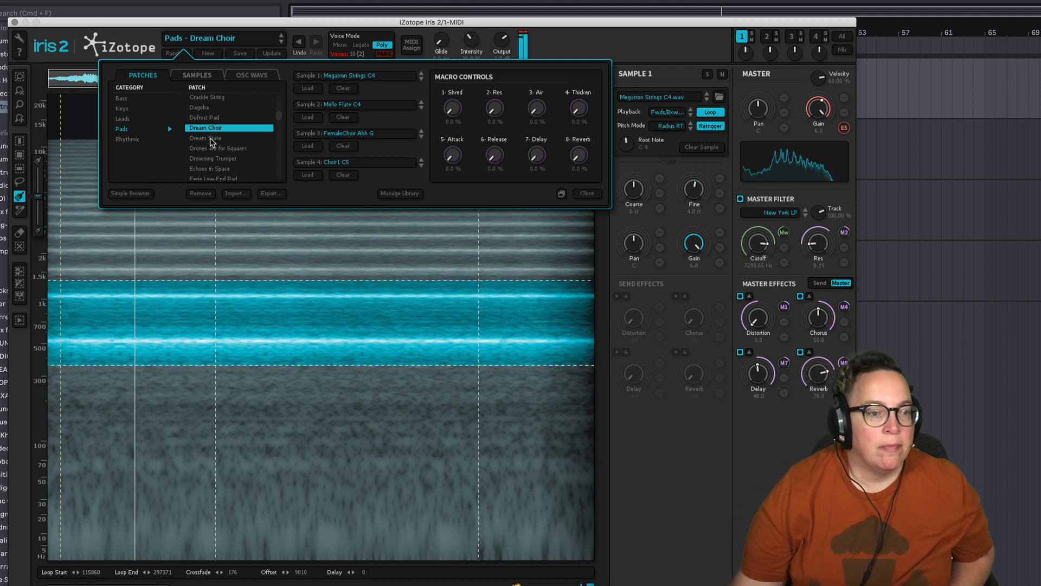
{"action": "left_click", "coordinate": [211, 139]}
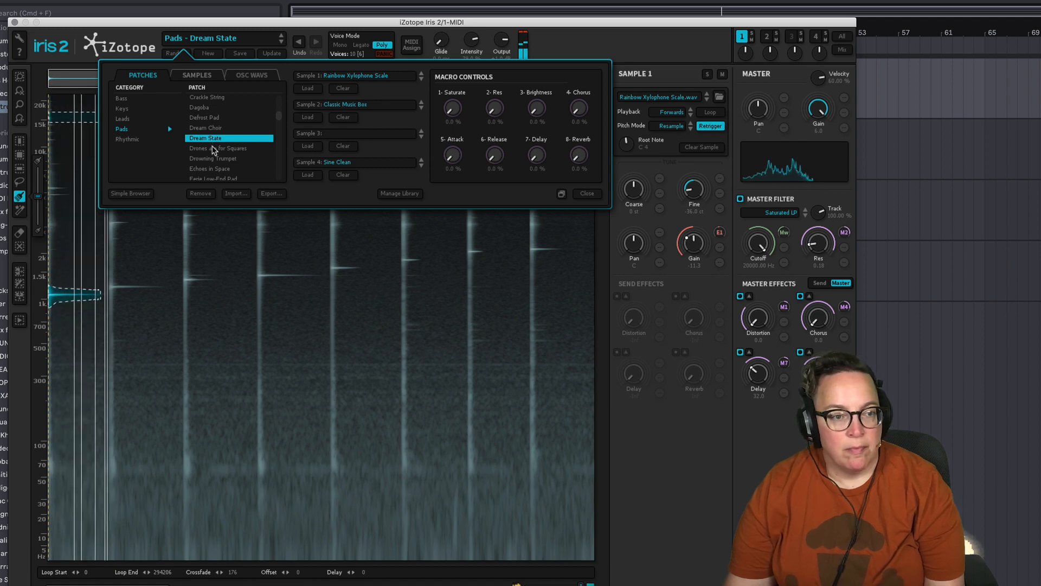
{"action": "left_click", "coordinate": [213, 149]}
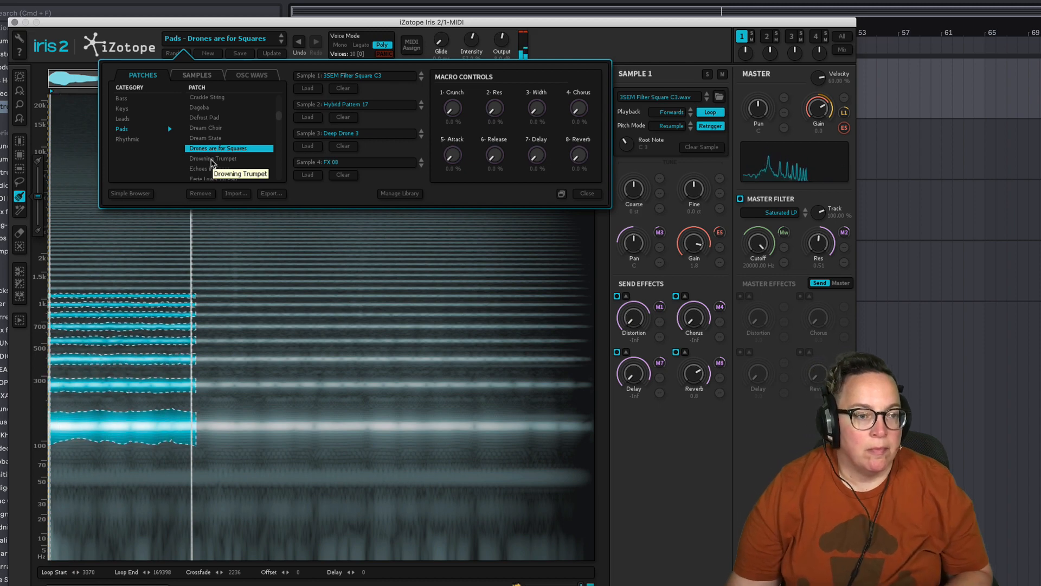
{"action": "left_click", "coordinate": [213, 159]}
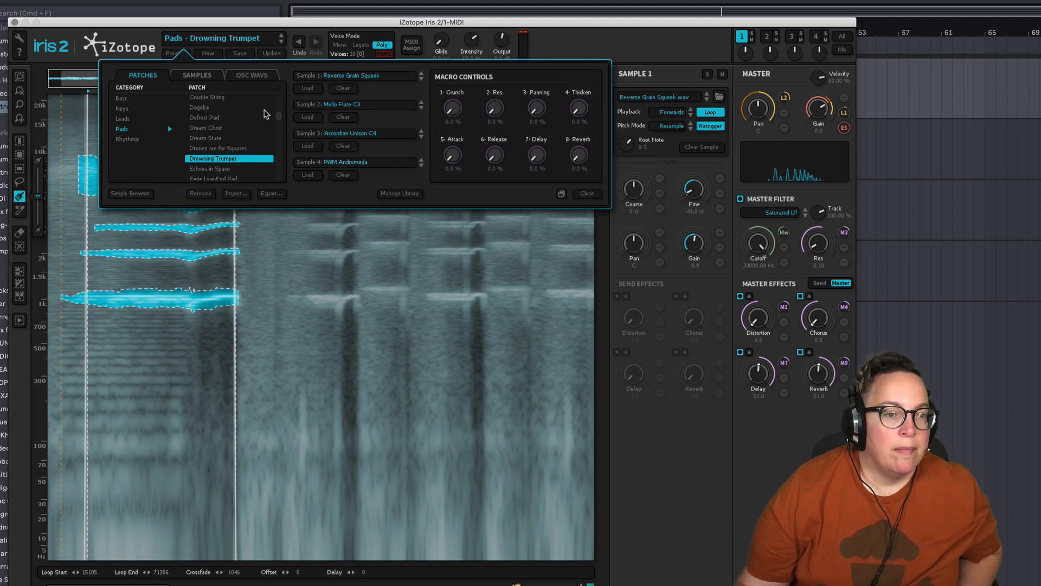
Step: Audition the pad patches Electric Bone Currant, Emotion Swell, ET Symphony, Extra Senses and Fake Orchestra
{"action": "left_click_drag", "start_coordinate": [282, 119], "coordinate": [281, 127]}
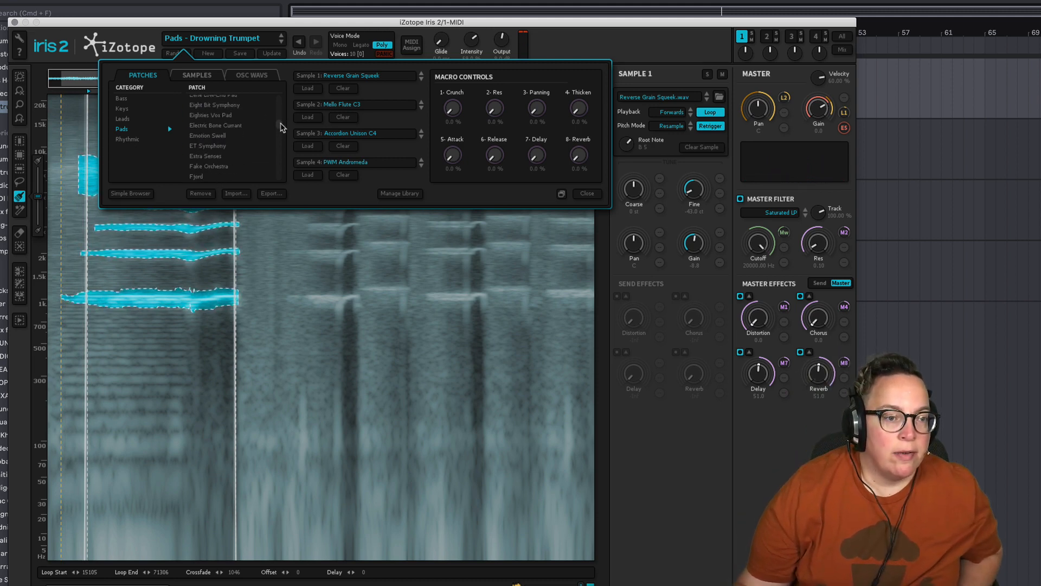
{"action": "left_click", "coordinate": [214, 127]}
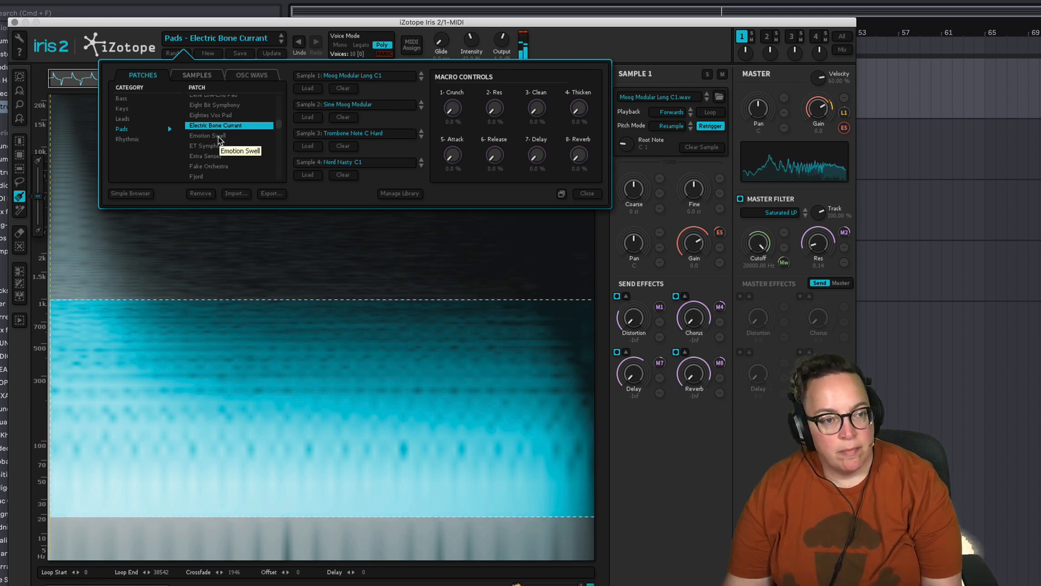
{"action": "left_click", "coordinate": [220, 137]}
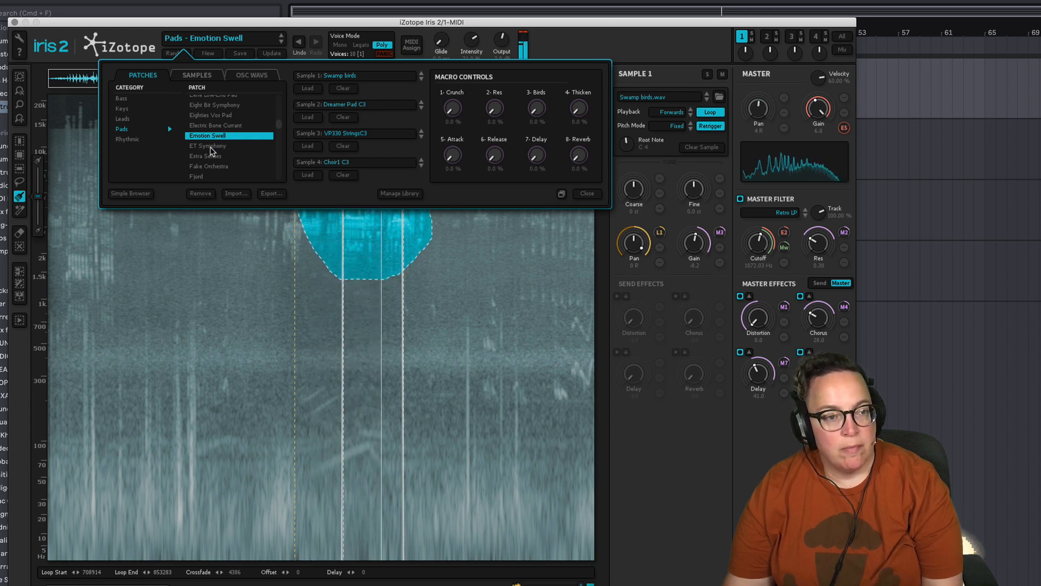
{"action": "left_click", "coordinate": [211, 148]}
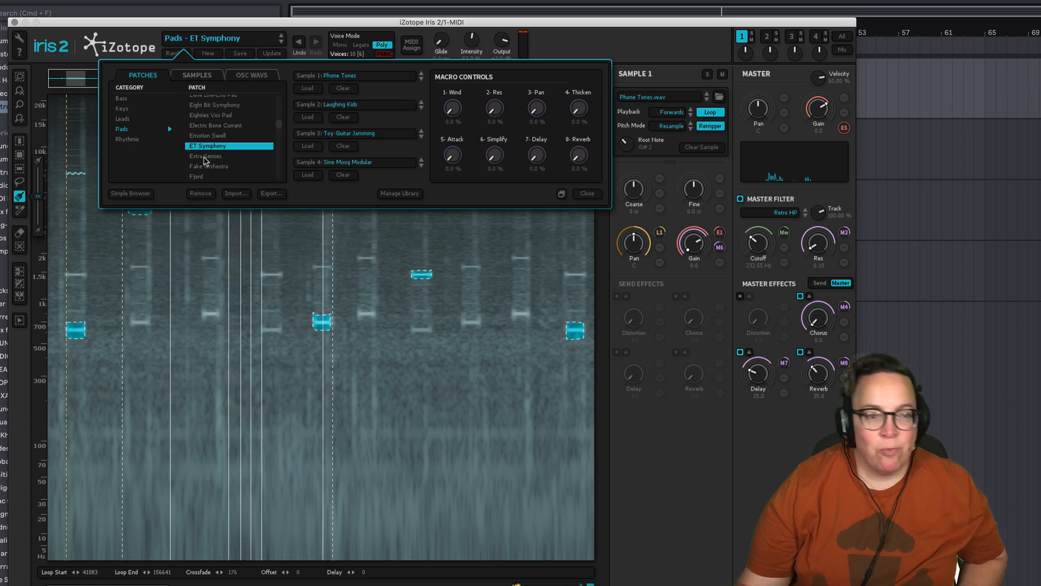
{"action": "left_click", "coordinate": [204, 158]}
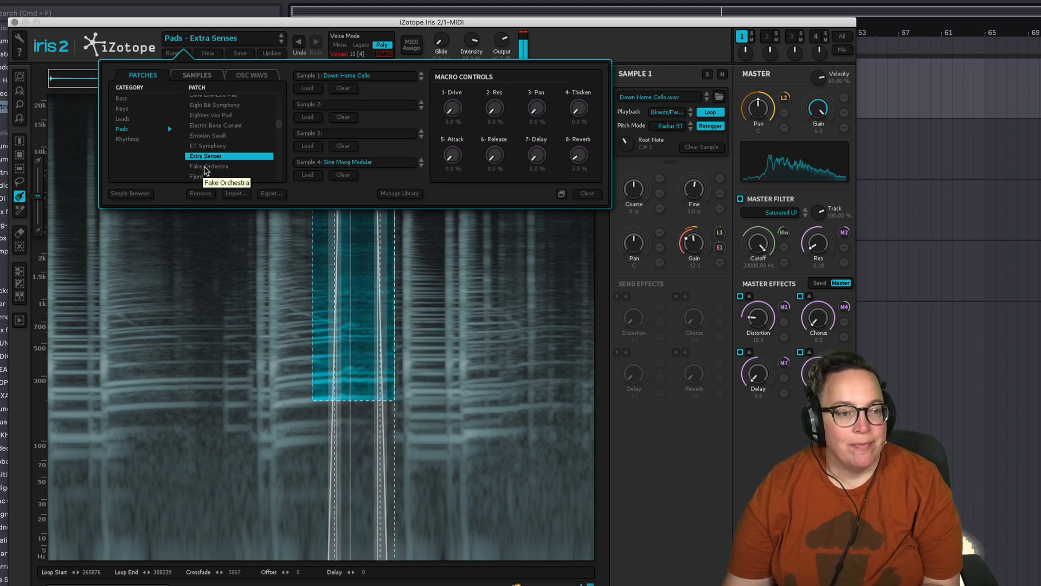
{"action": "left_click", "coordinate": [209, 166]}
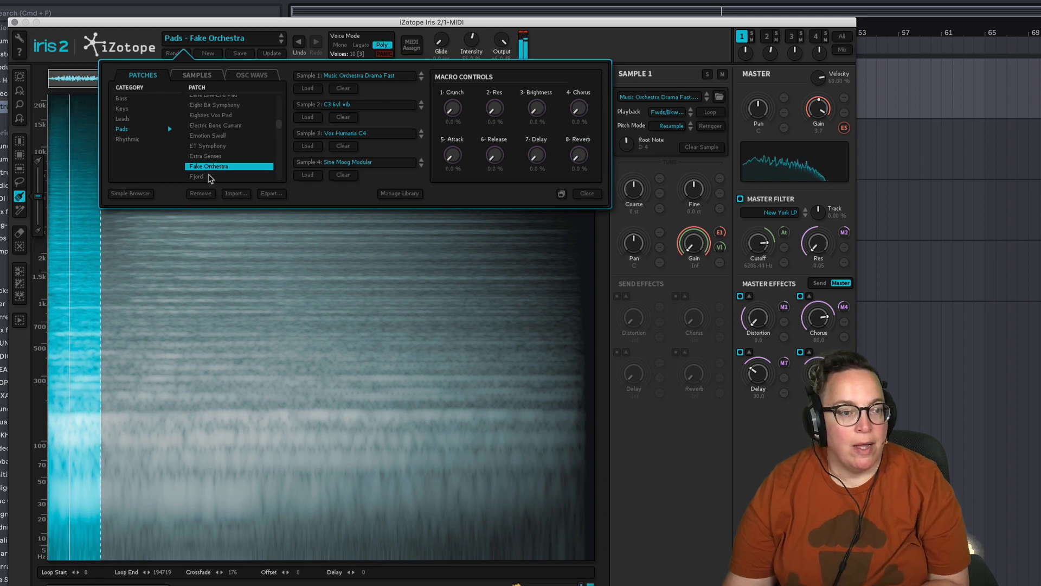
Step: Audition the pad patches Fjord, Forgotten Choir, Jaffa Pad and Katzenartig
{"action": "scroll", "coordinate": [210, 176], "scroll_direction": "down", "scroll_amount": 2}
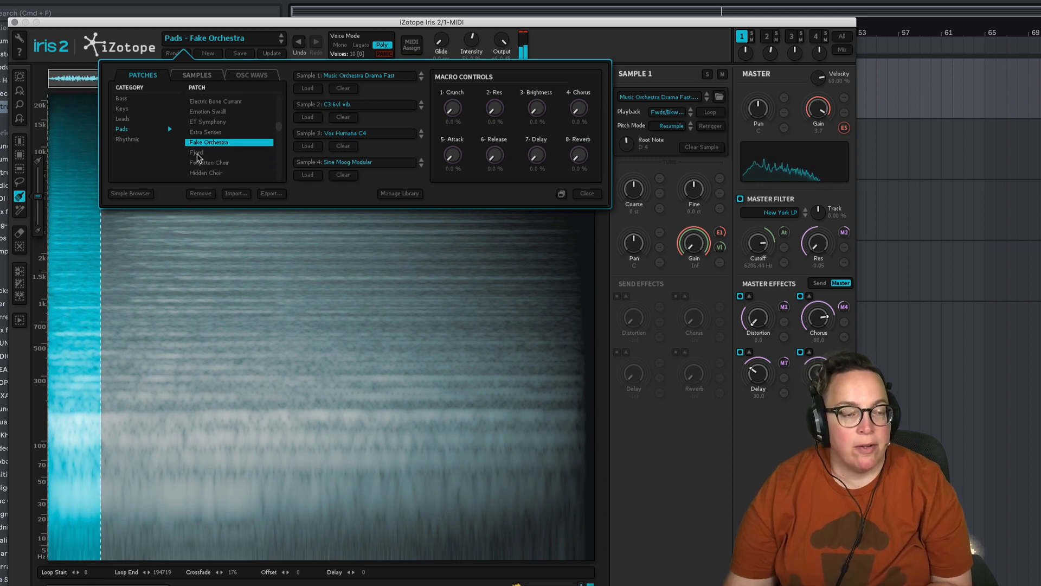
{"action": "left_click", "coordinate": [197, 153]}
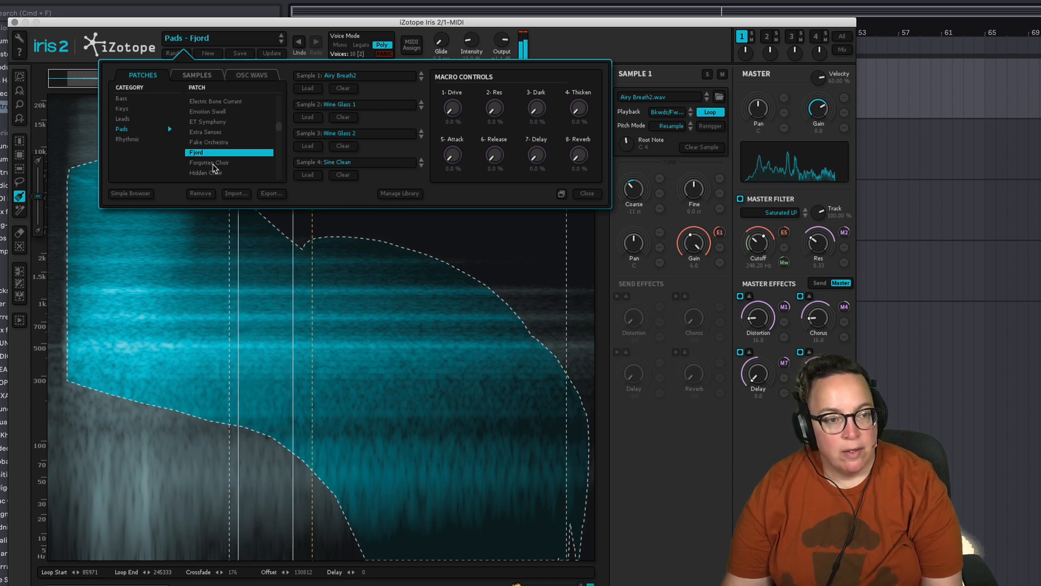
{"action": "left_click", "coordinate": [208, 162]}
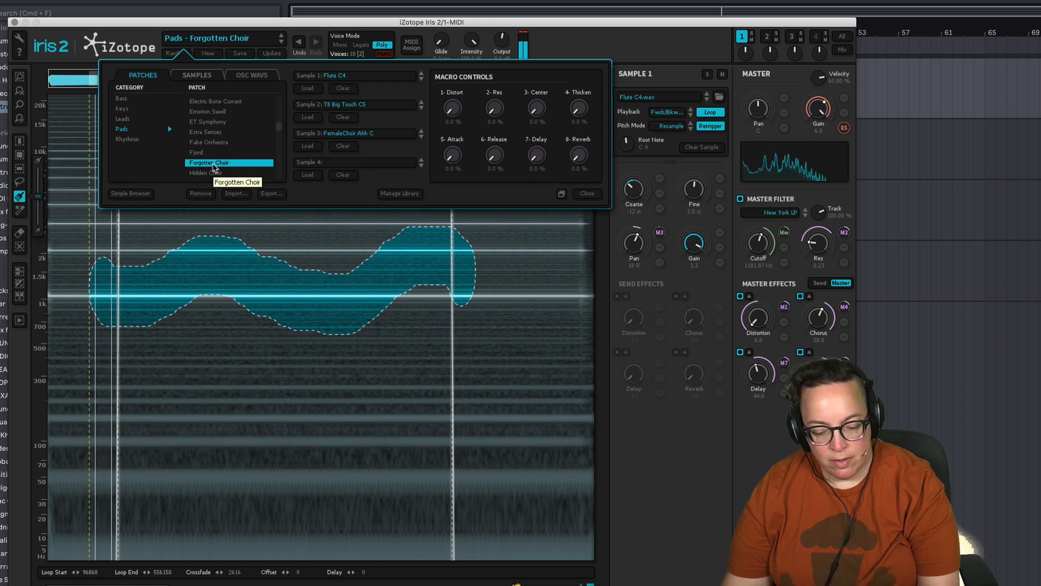
{"action": "scroll", "coordinate": [214, 169], "scroll_direction": "down", "scroll_amount": 2}
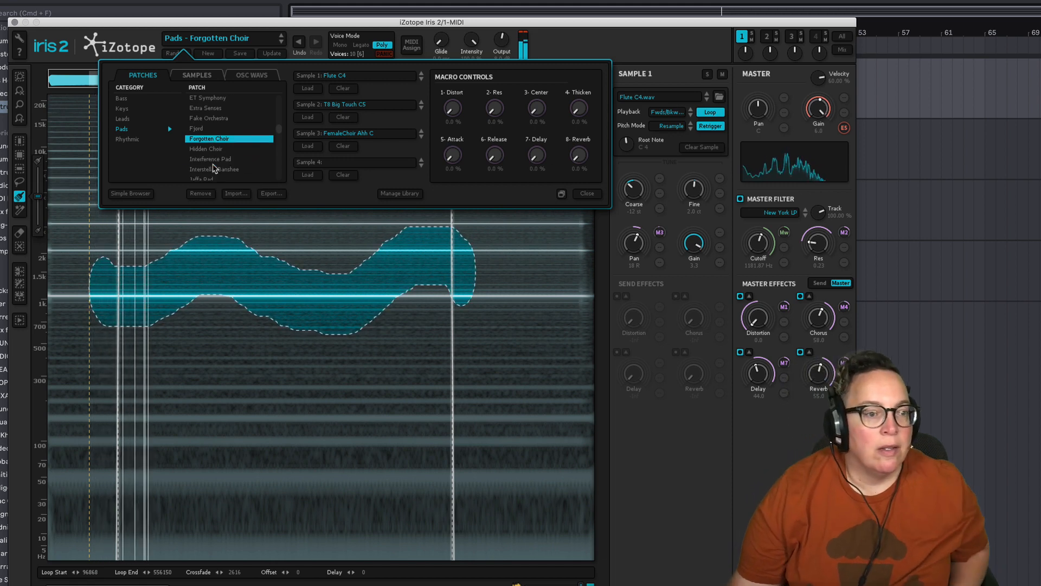
{"action": "scroll", "coordinate": [214, 168], "scroll_direction": "down", "scroll_amount": 2}
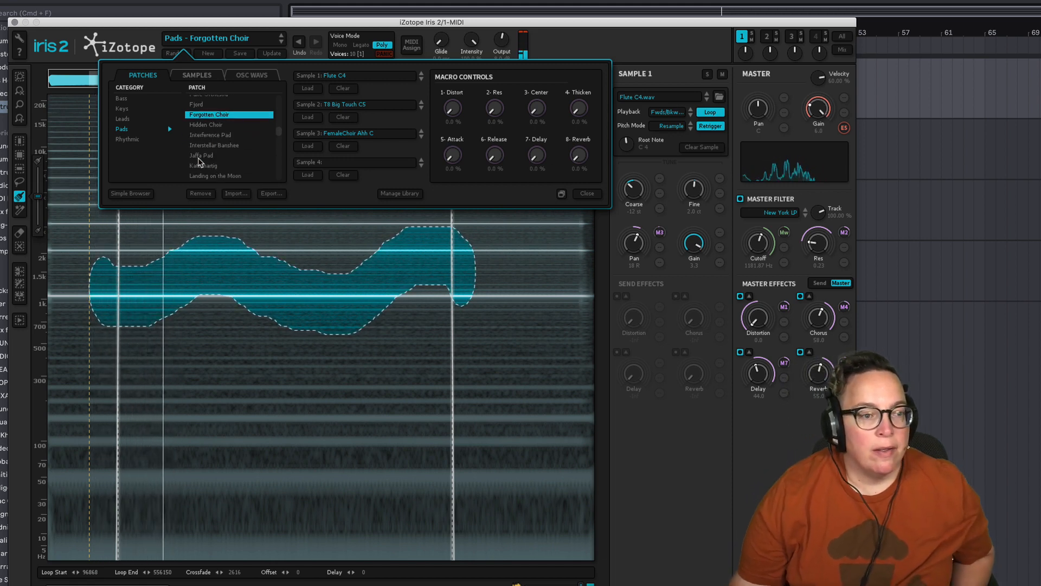
{"action": "left_click", "coordinate": [200, 155]}
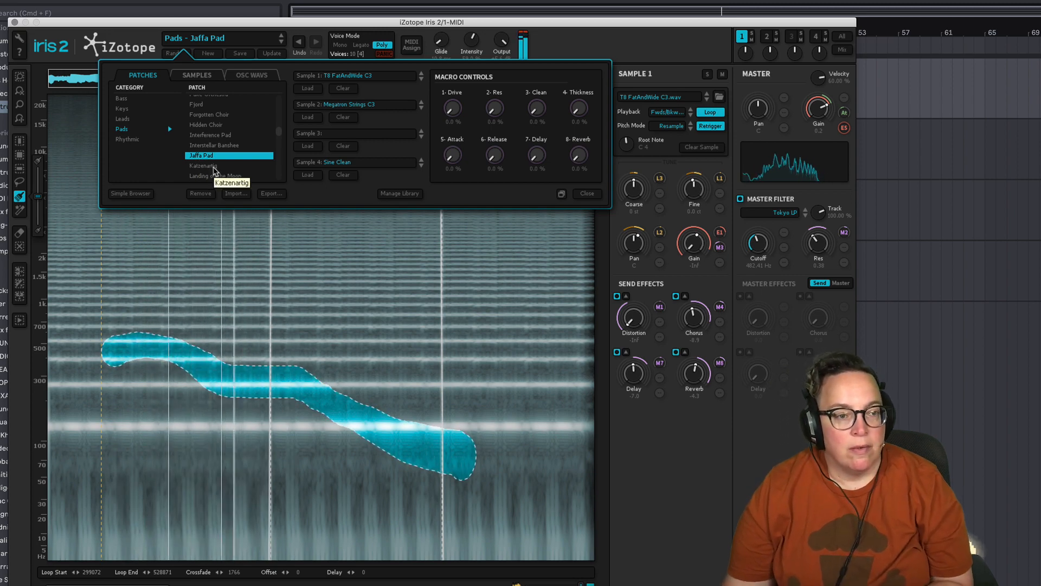
{"action": "left_click", "coordinate": [204, 165]}
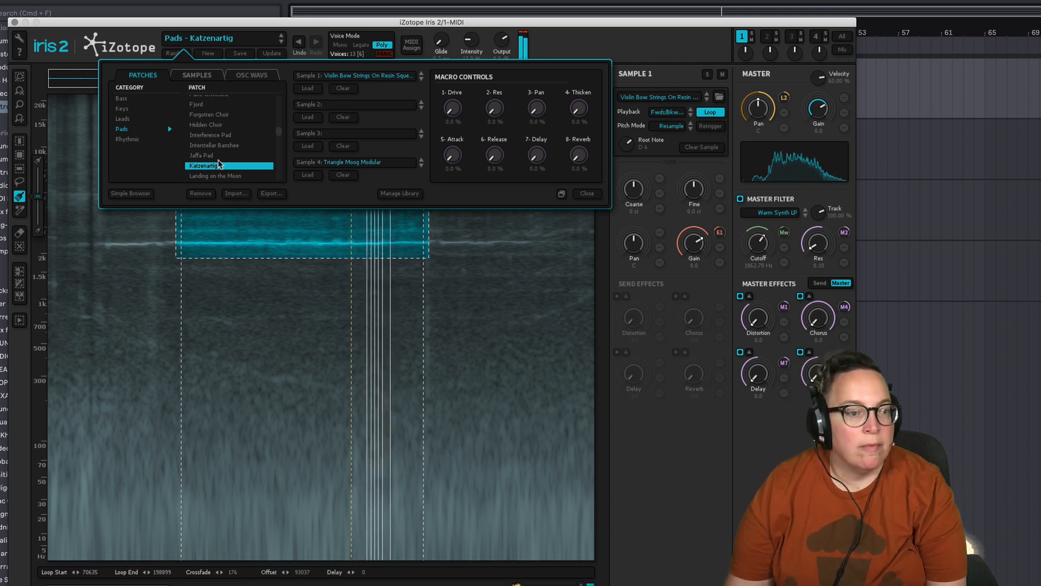
Step: Audition the pad patches Lassens Rabbit Lament, Lost Choir, Lost Mellotron and Lushness
{"action": "scroll", "coordinate": [219, 164], "scroll_direction": "down", "scroll_amount": 3}
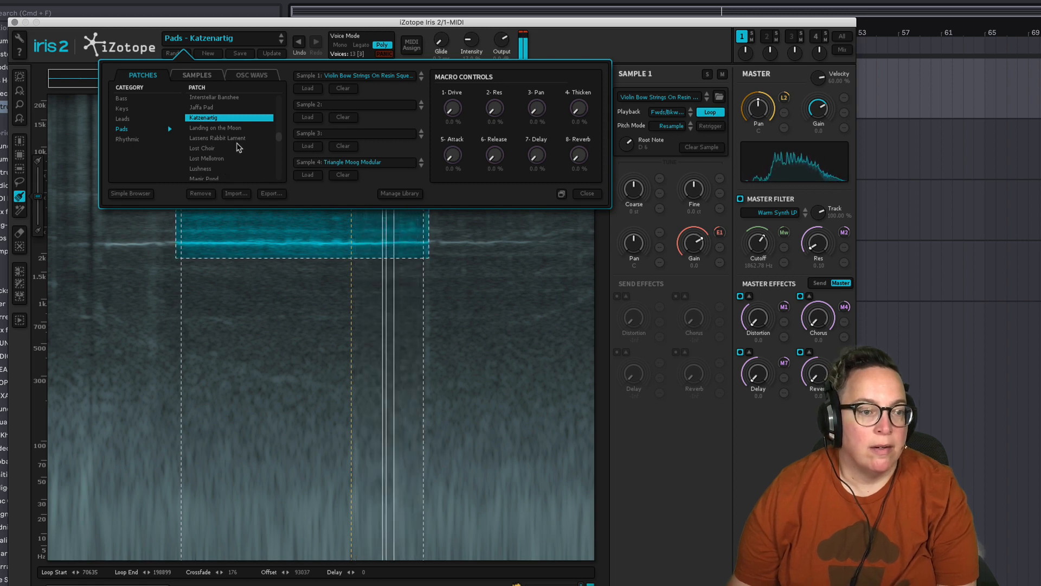
{"action": "left_click", "coordinate": [231, 140]}
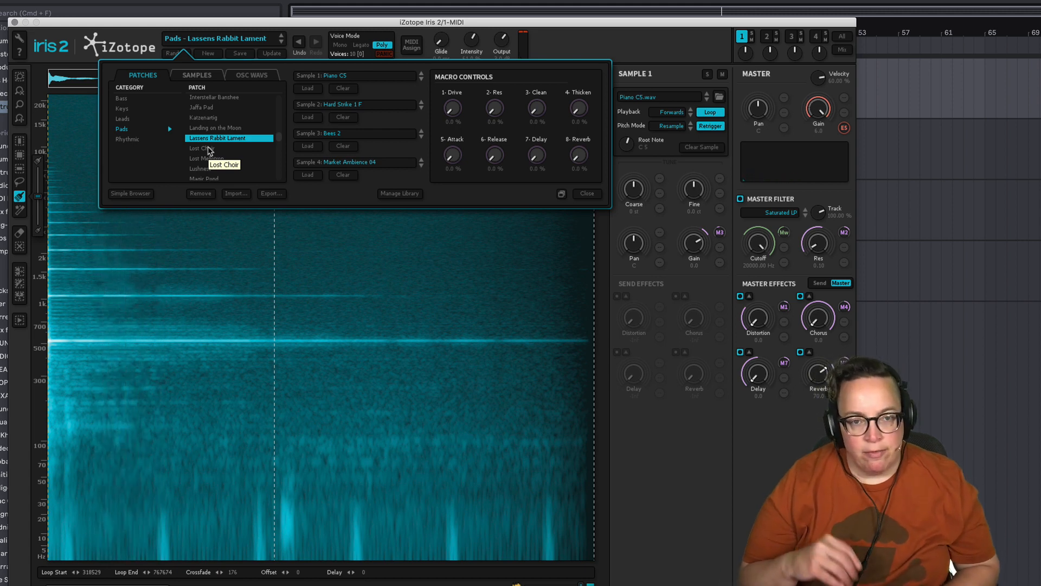
{"action": "left_click", "coordinate": [205, 152]}
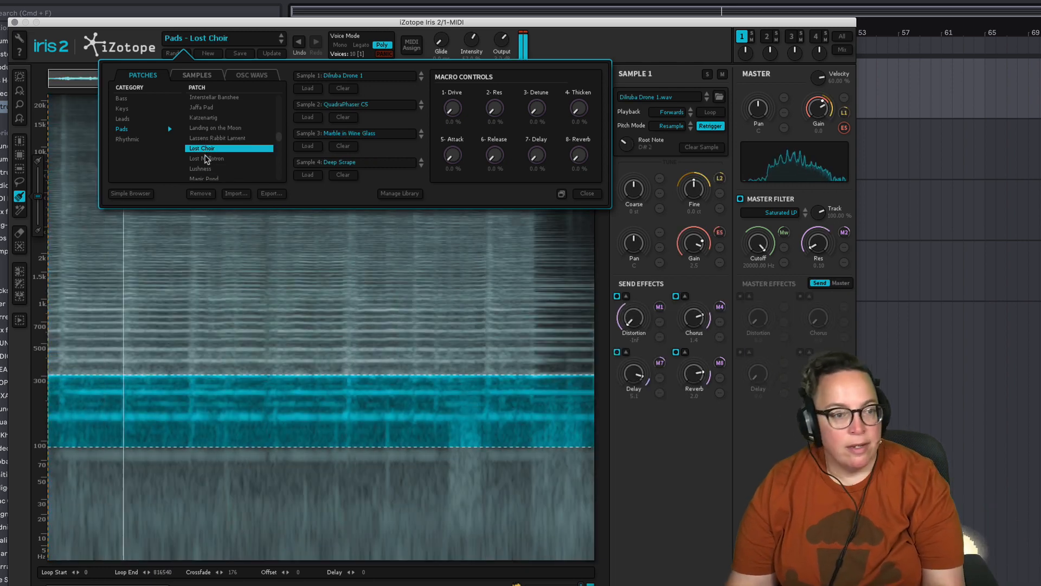
{"action": "left_click", "coordinate": [207, 159]}
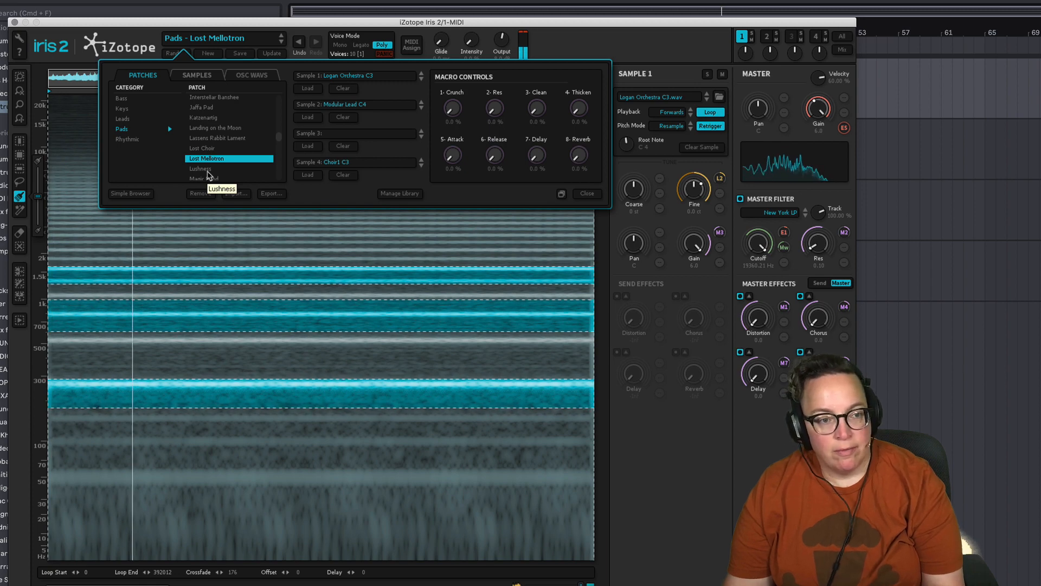
{"action": "left_click", "coordinate": [207, 171]}
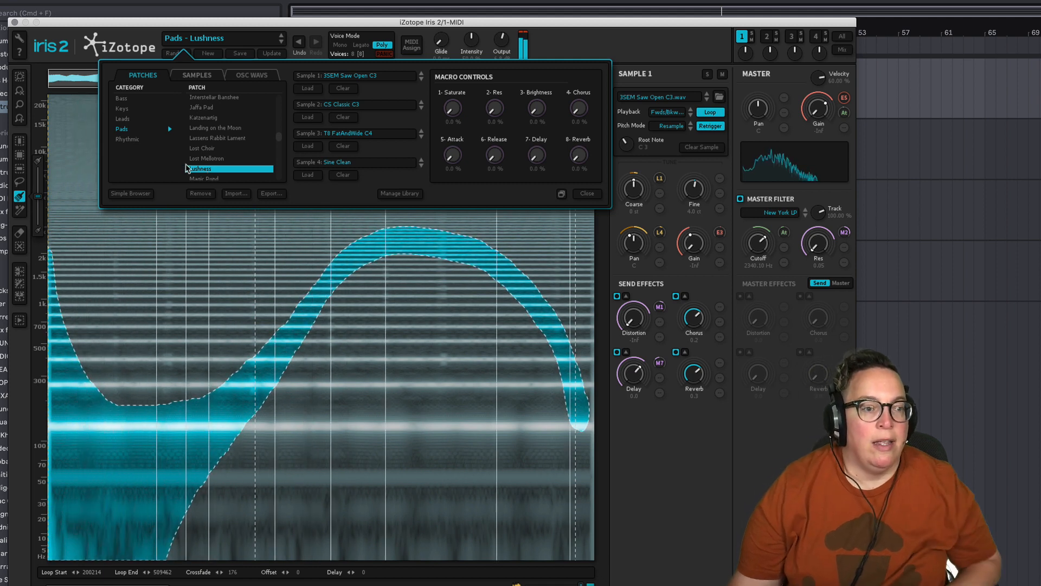
Step: Audition the rhythmic patches Approaching, Attaya and Broken Wind Chime
{"action": "left_click", "coordinate": [132, 141]}
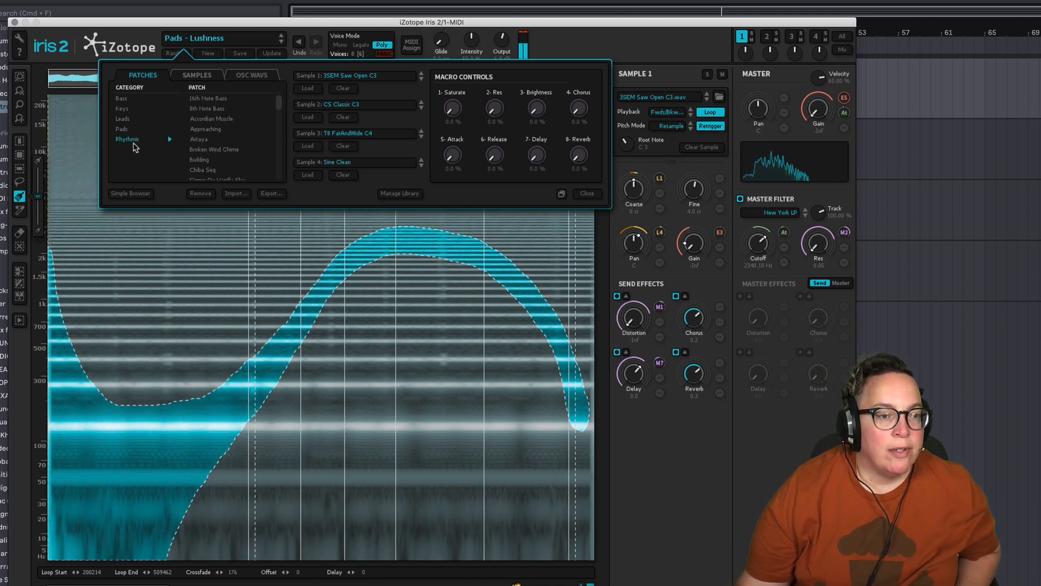
{"action": "left_click", "coordinate": [203, 131]}
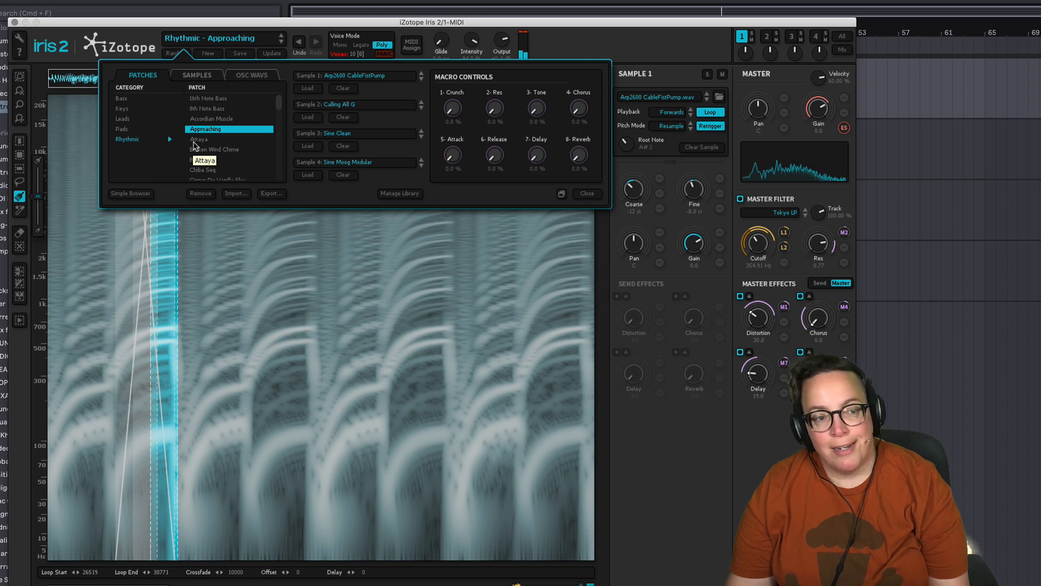
{"action": "left_click", "coordinate": [194, 143]}
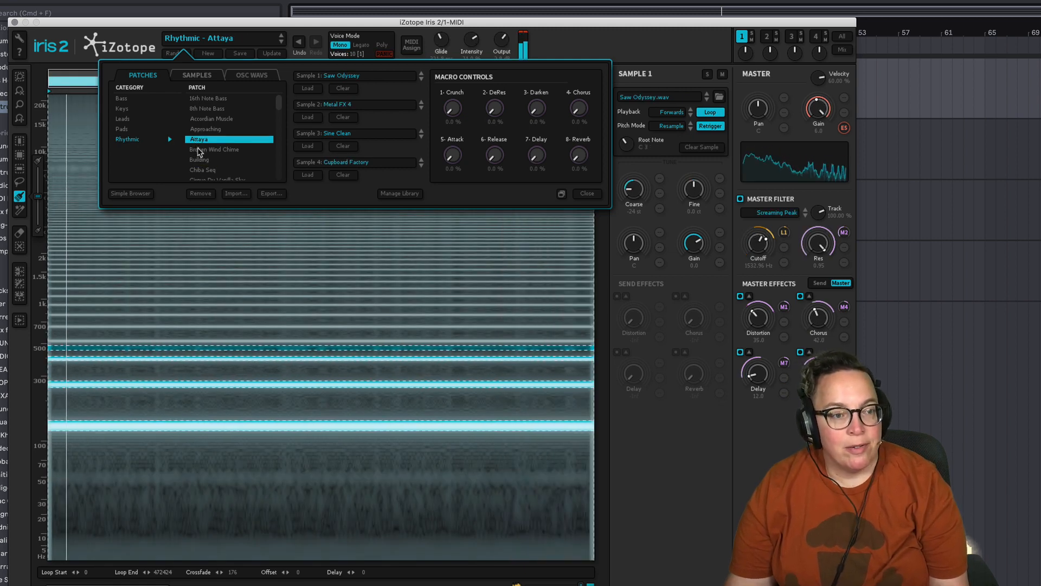
{"action": "left_click", "coordinate": [200, 150]}
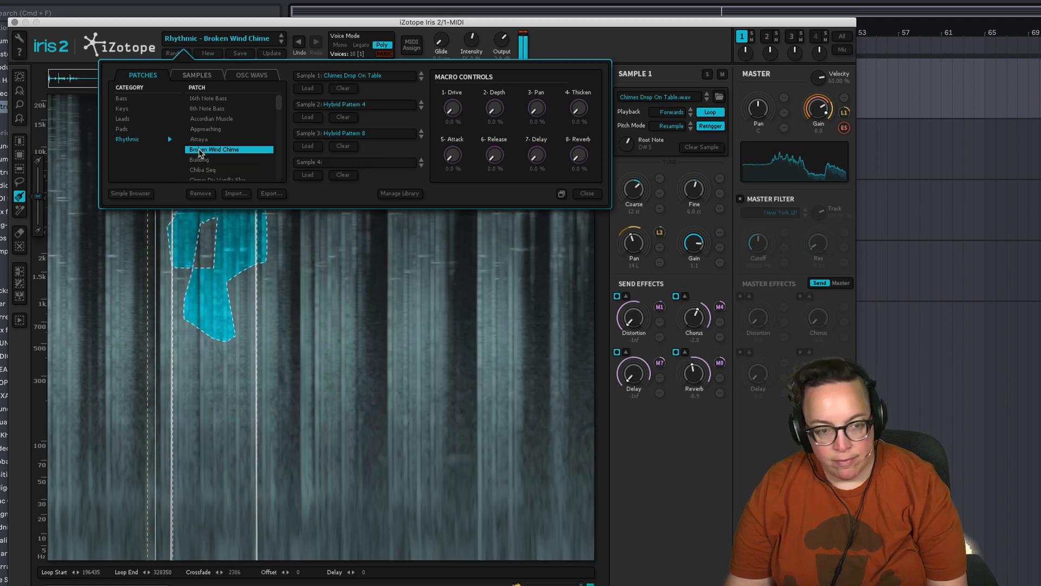
Step: Audition the rhythmic patches Building, Chiba Seq, Cirque Du Vanilla Sky and Crushed Voice
{"action": "scroll", "coordinate": [205, 152], "scroll_direction": "down", "scroll_amount": 2}
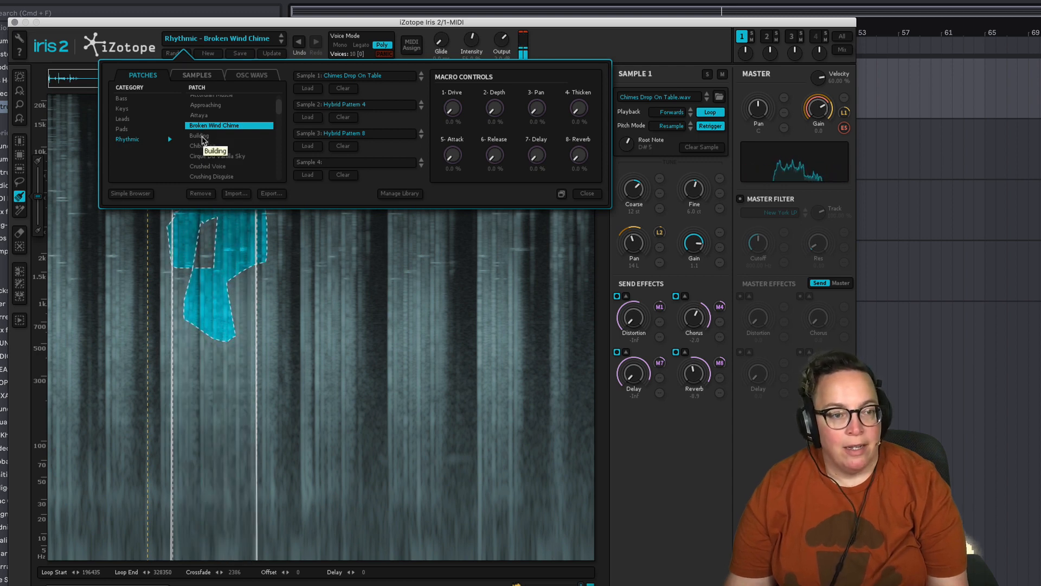
{"action": "left_click", "coordinate": [203, 138]}
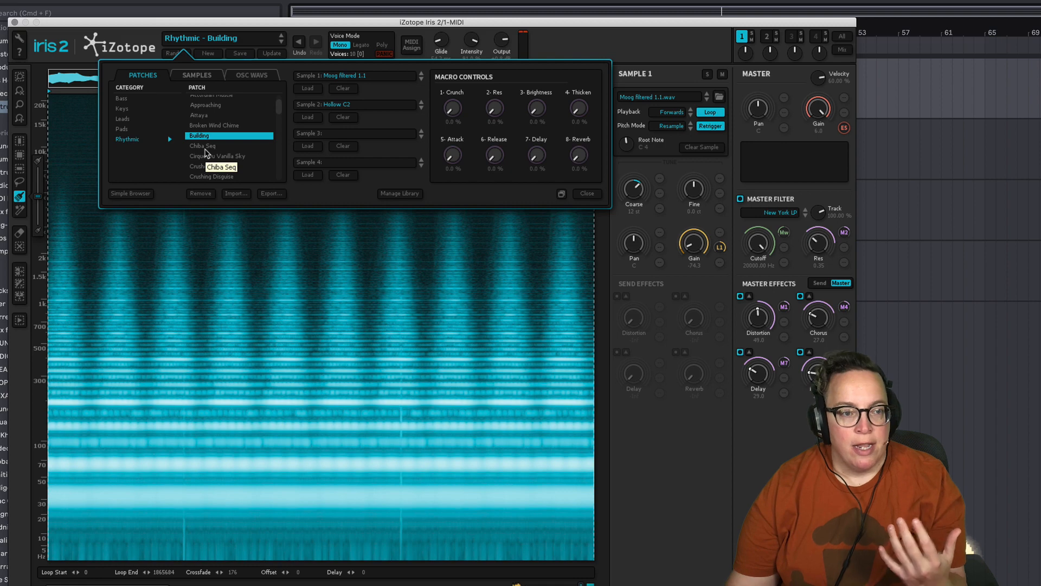
{"action": "left_click", "coordinate": [205, 150]}
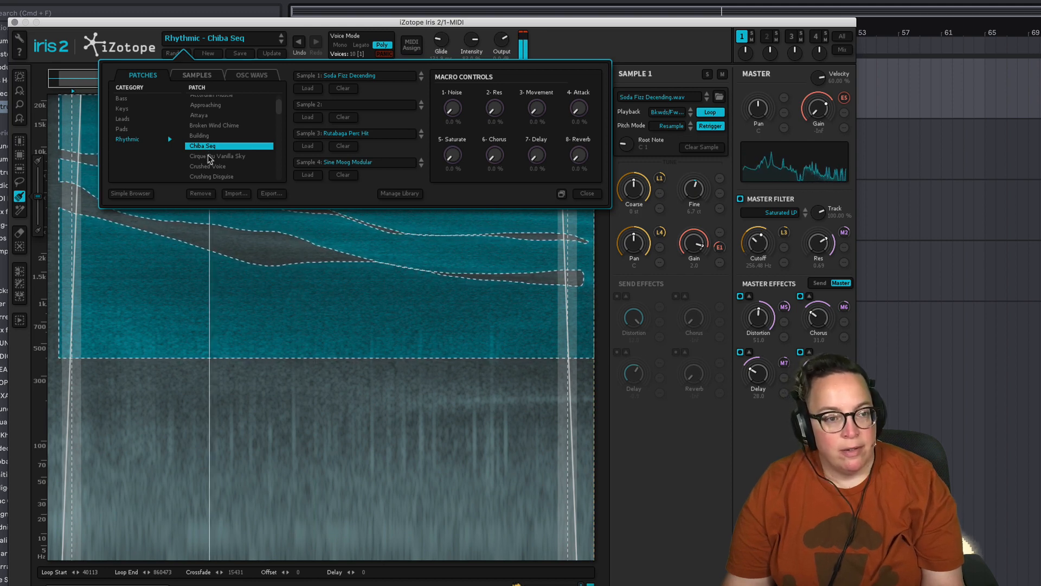
{"action": "left_click", "coordinate": [210, 158]}
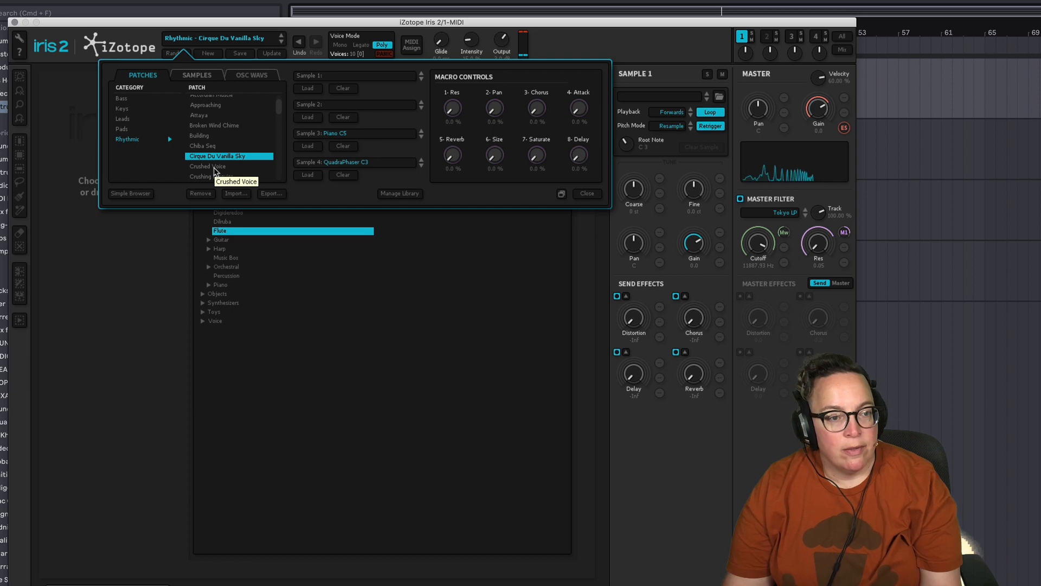
{"action": "left_click", "coordinate": [216, 167]}
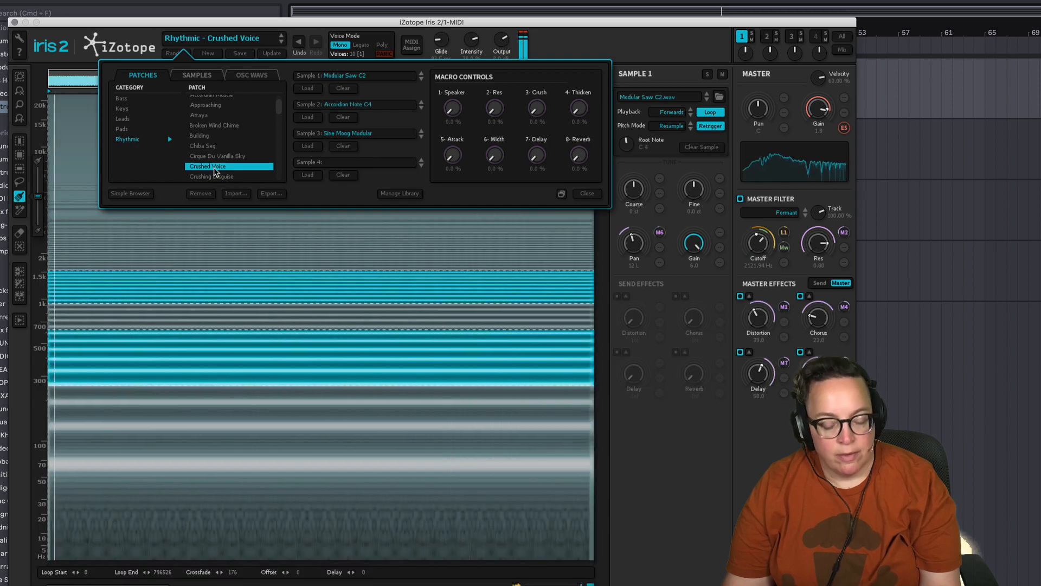
Step: Audition the rhythmic patches Crushing Disguise, Digeridont, Dropping Bell, Fat Gate and Fat Warm Stack
{"action": "scroll", "coordinate": [215, 171], "scroll_direction": "down", "scroll_amount": 3}
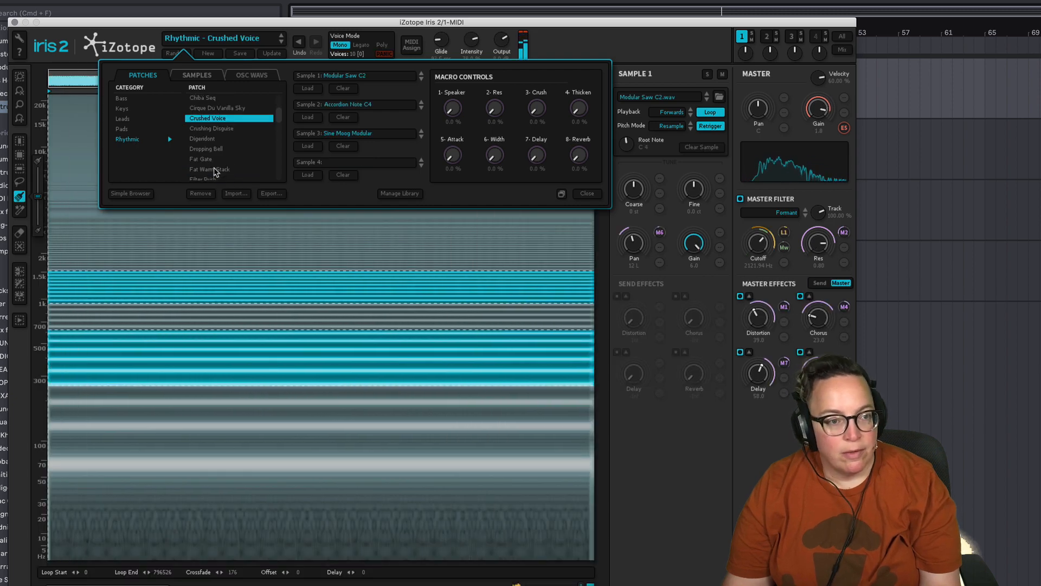
{"action": "left_click", "coordinate": [210, 131]}
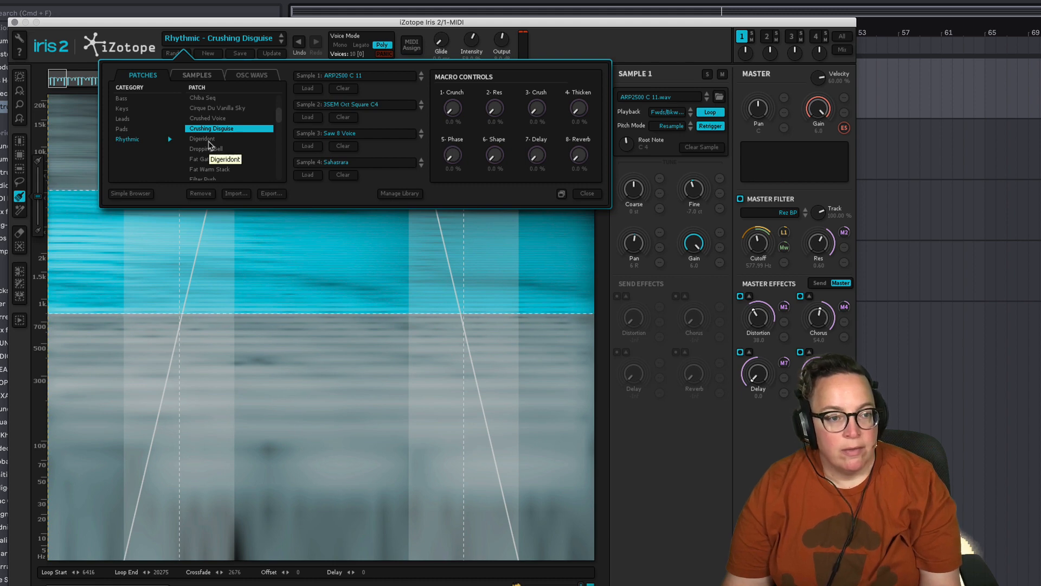
{"action": "left_click", "coordinate": [209, 140]}
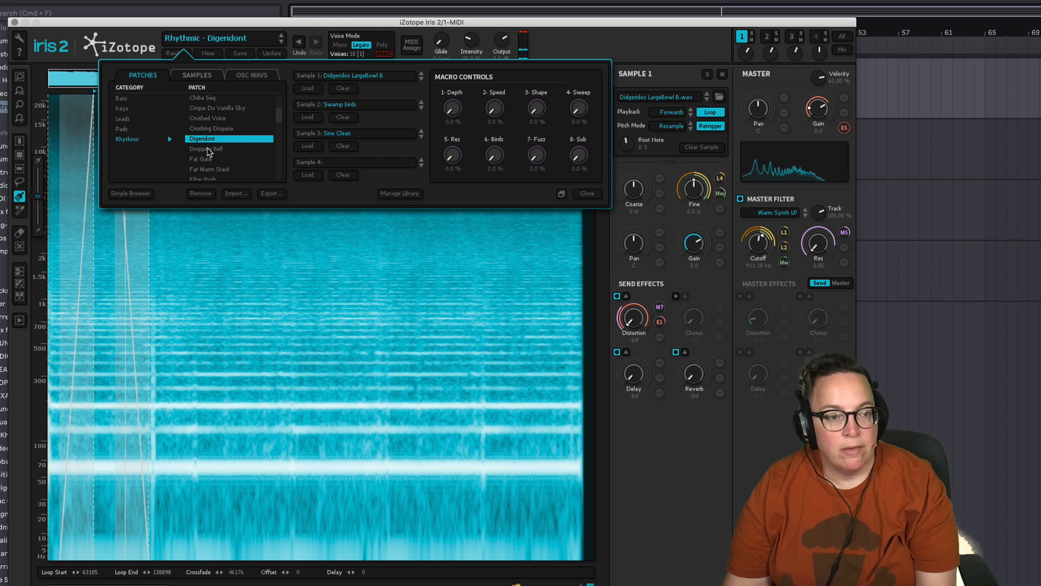
{"action": "left_click", "coordinate": [209, 149]}
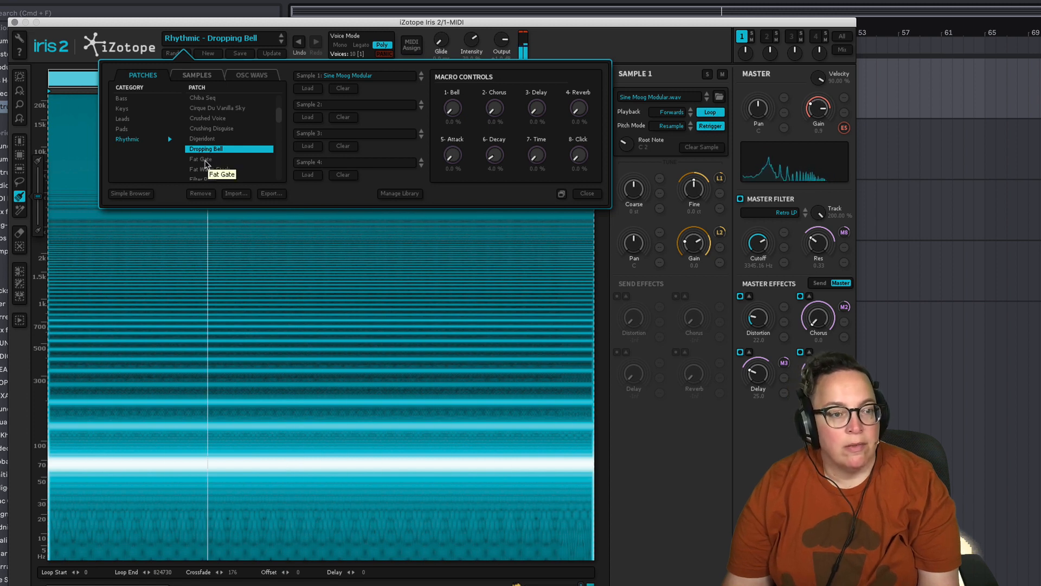
{"action": "left_click", "coordinate": [207, 164]}
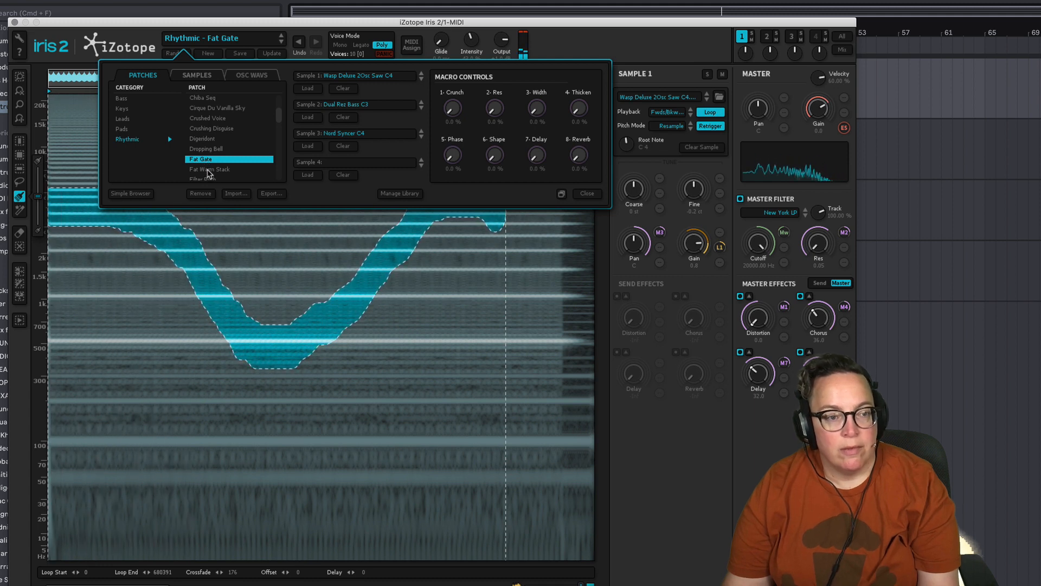
{"action": "left_click", "coordinate": [208, 170]}
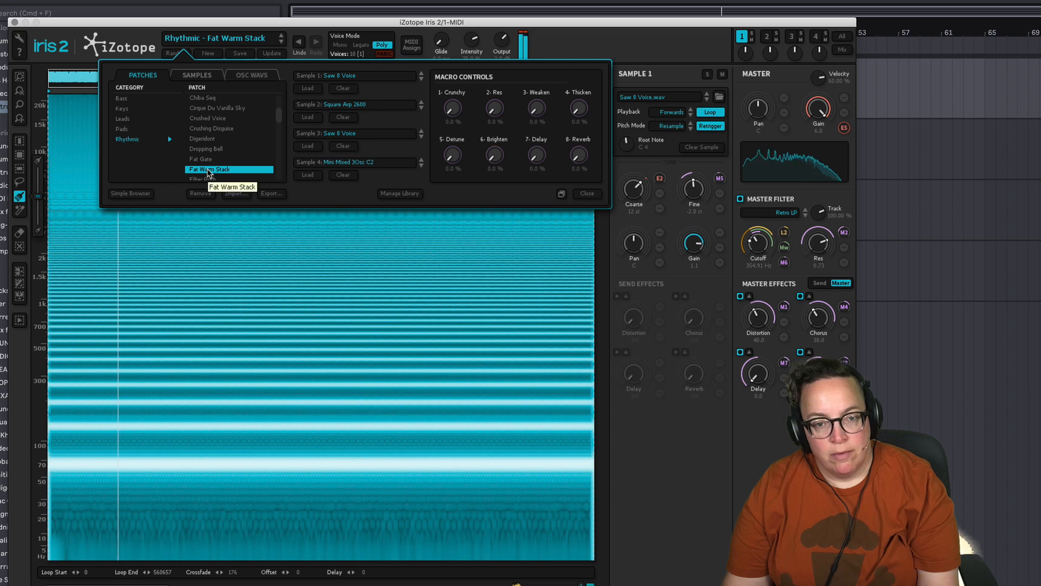
Step: Audition the rhythmic patches Flutter, Gliding Pulse and I Am Human
{"action": "scroll", "coordinate": [210, 173], "scroll_direction": "down", "scroll_amount": 2}
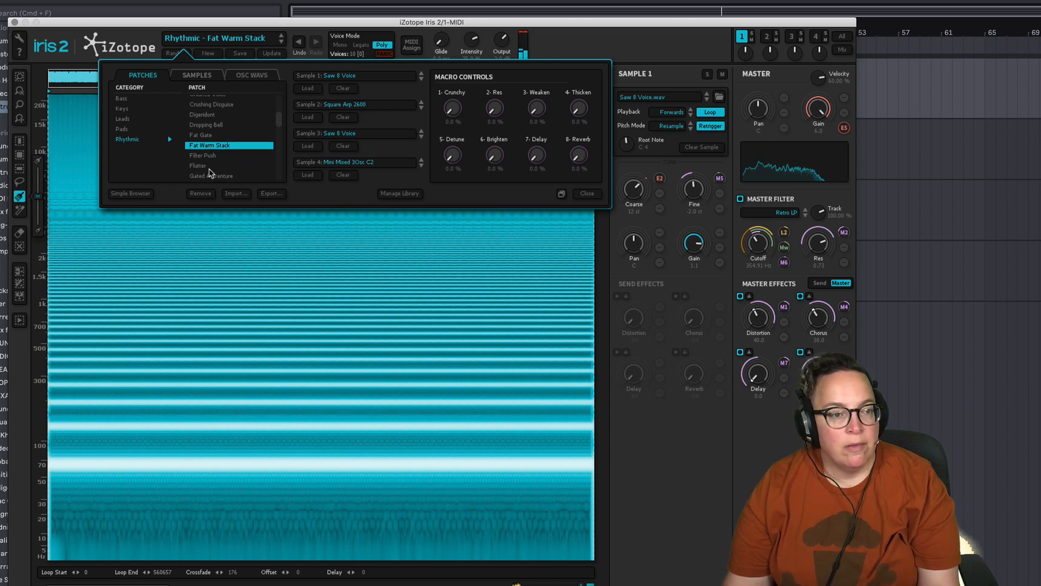
{"action": "left_click", "coordinate": [205, 168]}
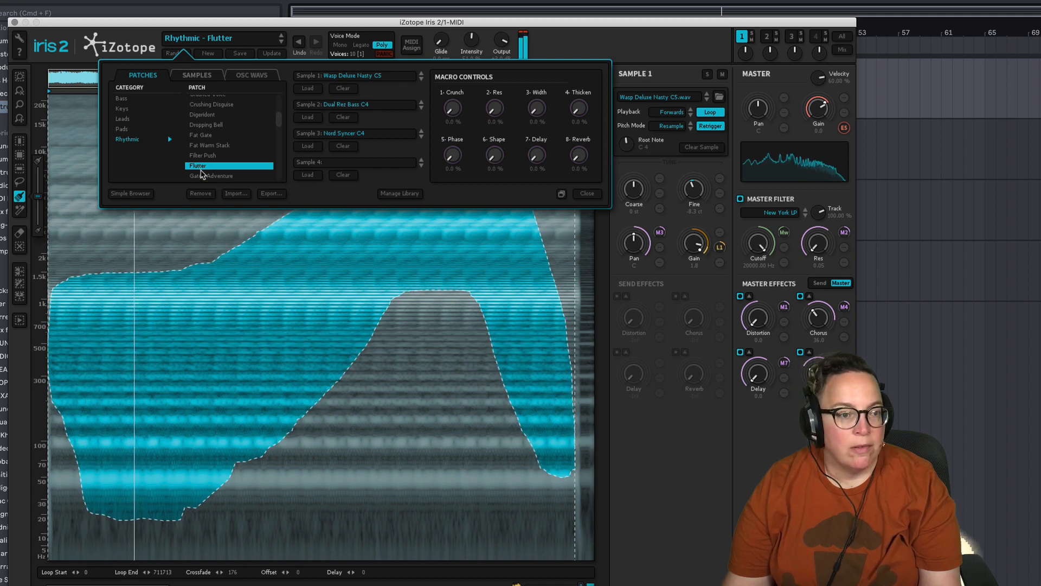
{"action": "scroll", "coordinate": [201, 173], "scroll_direction": "down", "scroll_amount": 2}
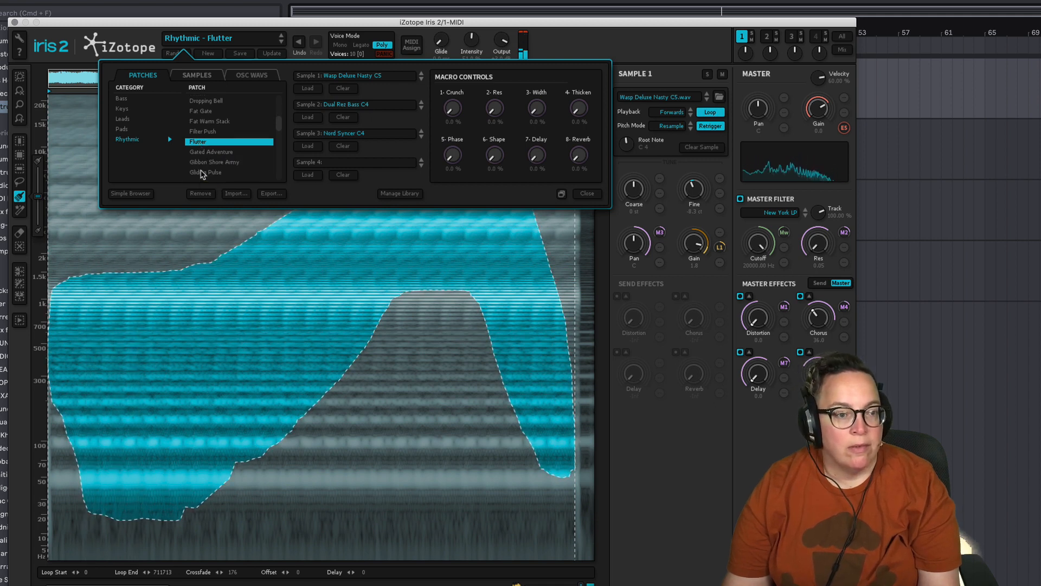
{"action": "left_click", "coordinate": [202, 173]}
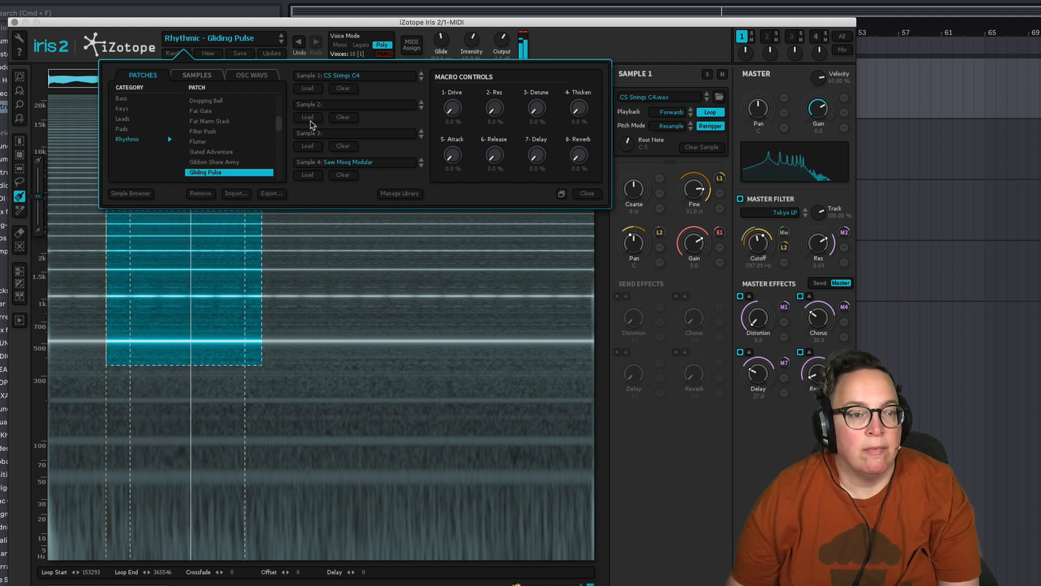
{"action": "scroll", "coordinate": [236, 173], "scroll_direction": "down", "scroll_amount": 2}
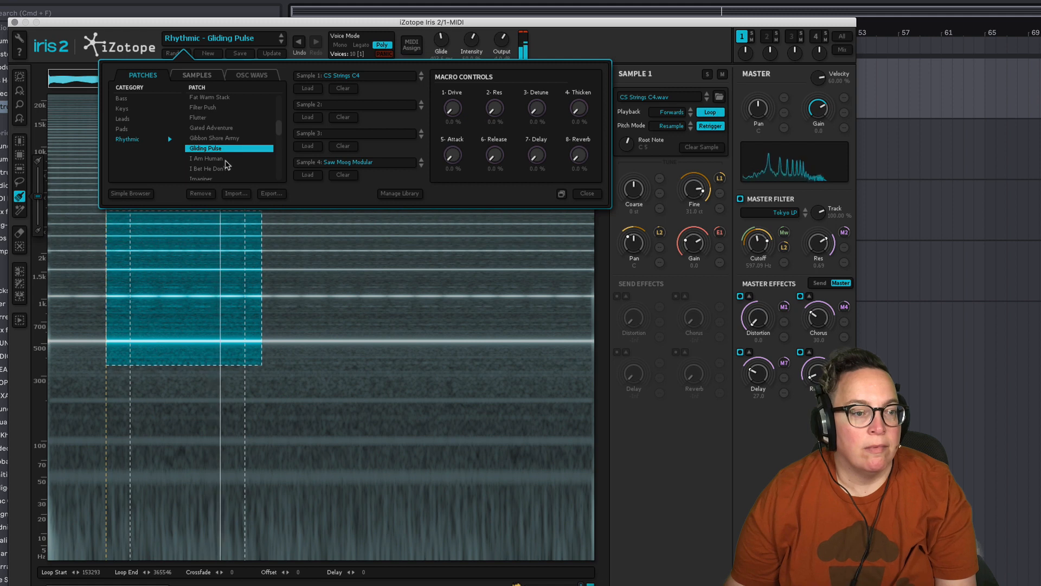
{"action": "left_click", "coordinate": [225, 160]}
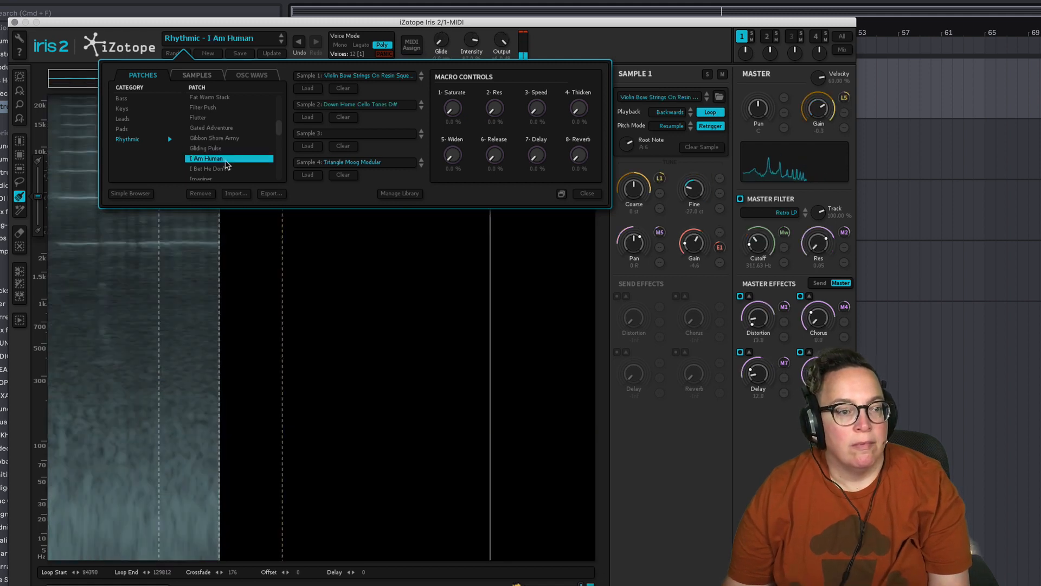
Step: Audition the rhythmic patches Low Tide, Moog Octaves and Ogres Brew
{"action": "scroll", "coordinate": [226, 162], "scroll_direction": "down", "scroll_amount": 5}
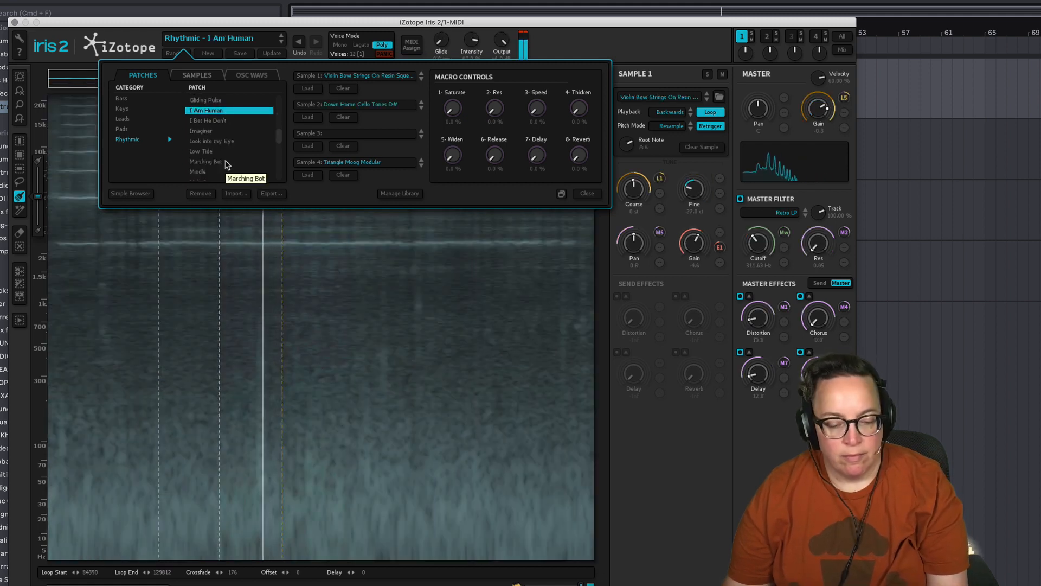
{"action": "left_click", "coordinate": [202, 154]}
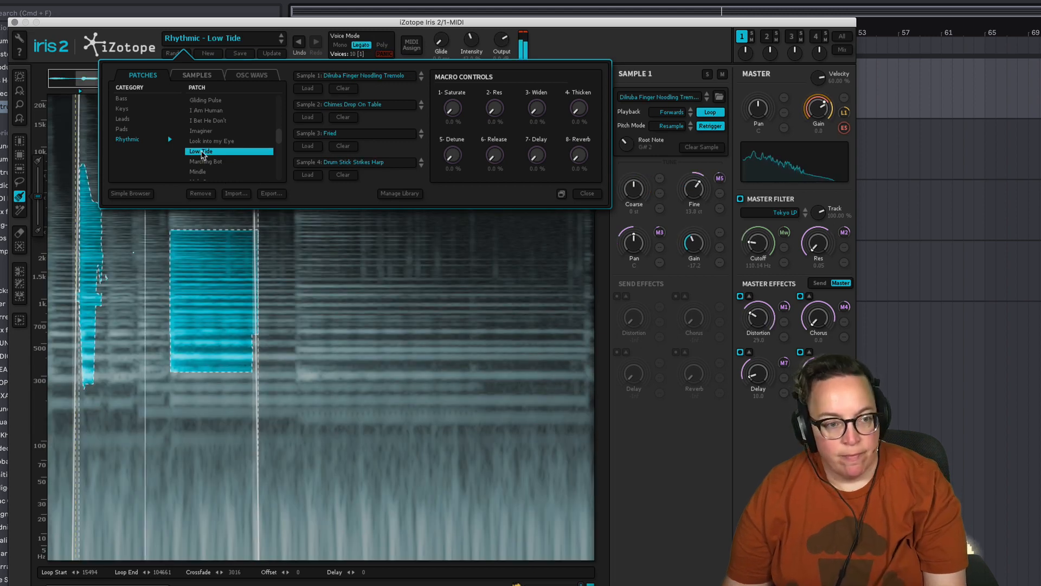
{"action": "scroll", "coordinate": [201, 163], "scroll_direction": "down", "scroll_amount": 3}
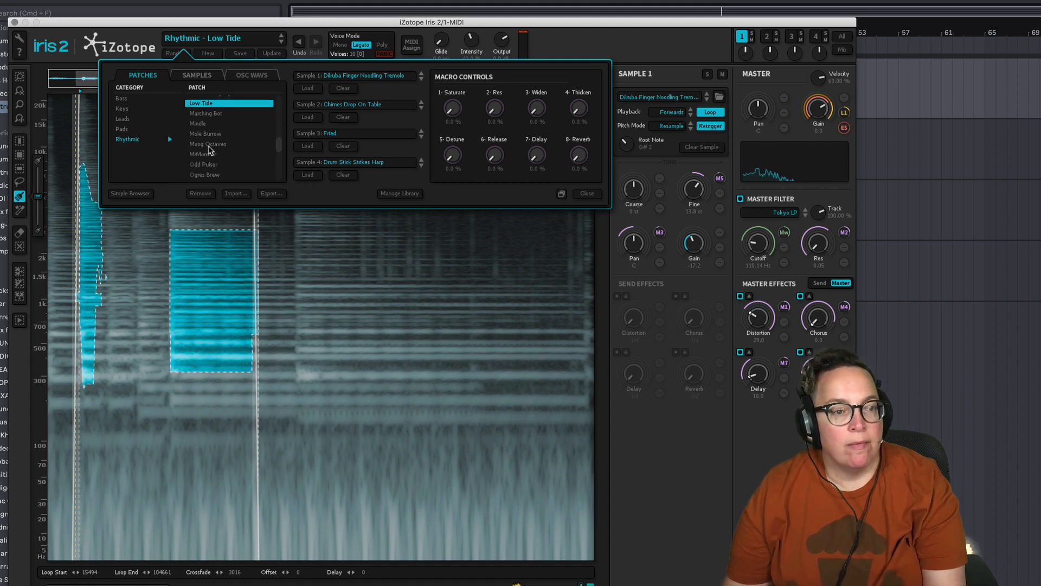
{"action": "left_click", "coordinate": [209, 145]}
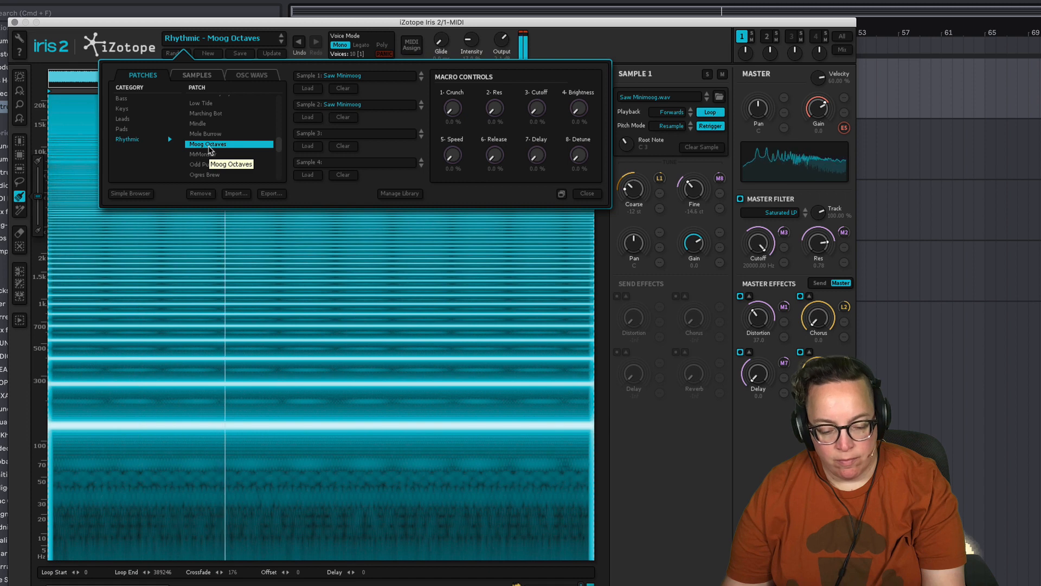
{"action": "scroll", "coordinate": [209, 151], "scroll_direction": "down", "scroll_amount": 2}
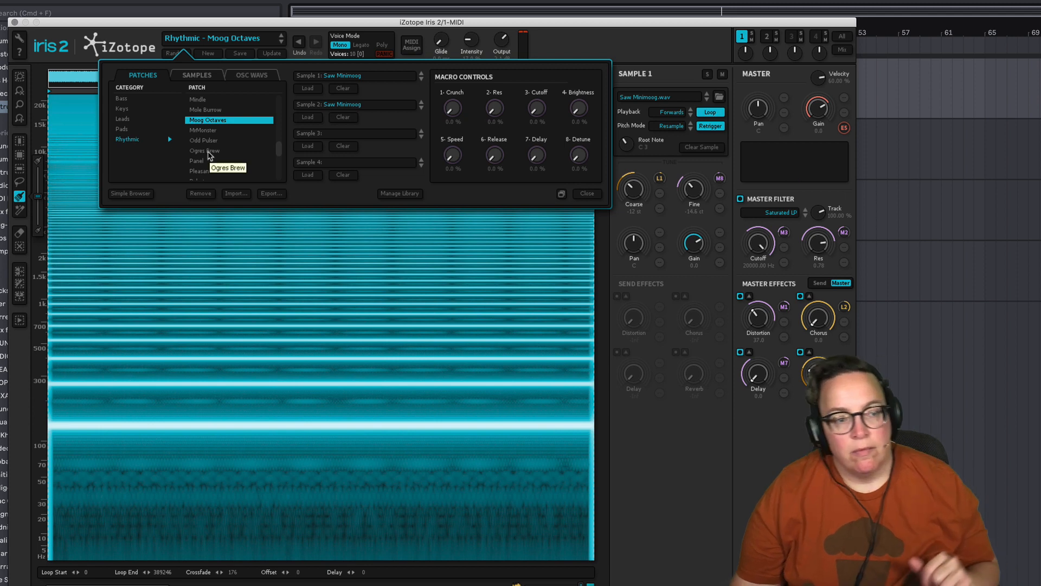
{"action": "left_click", "coordinate": [209, 154]}
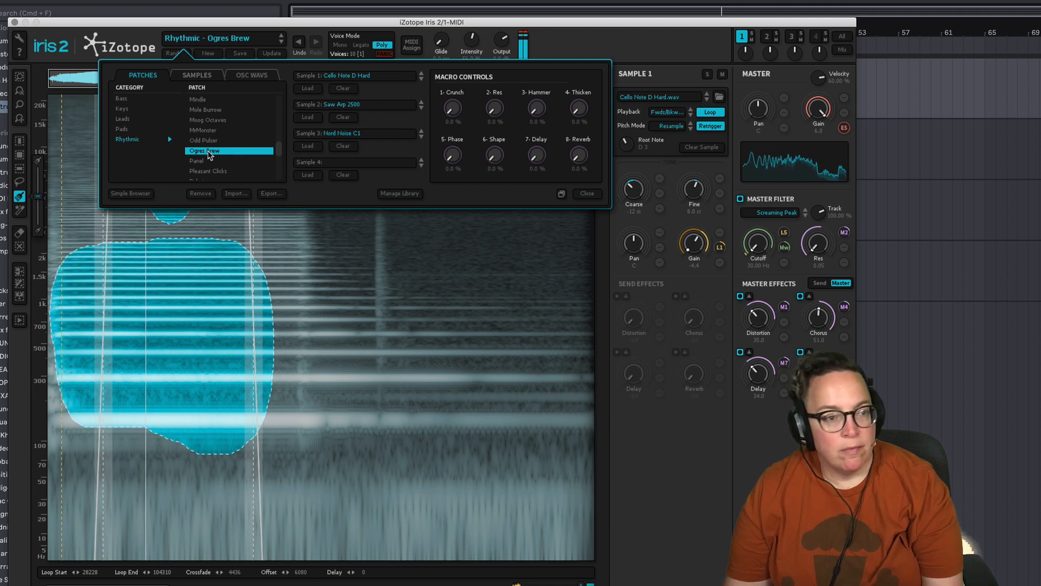
{"action": "scroll", "coordinate": [209, 154], "scroll_direction": "down", "scroll_amount": 5}
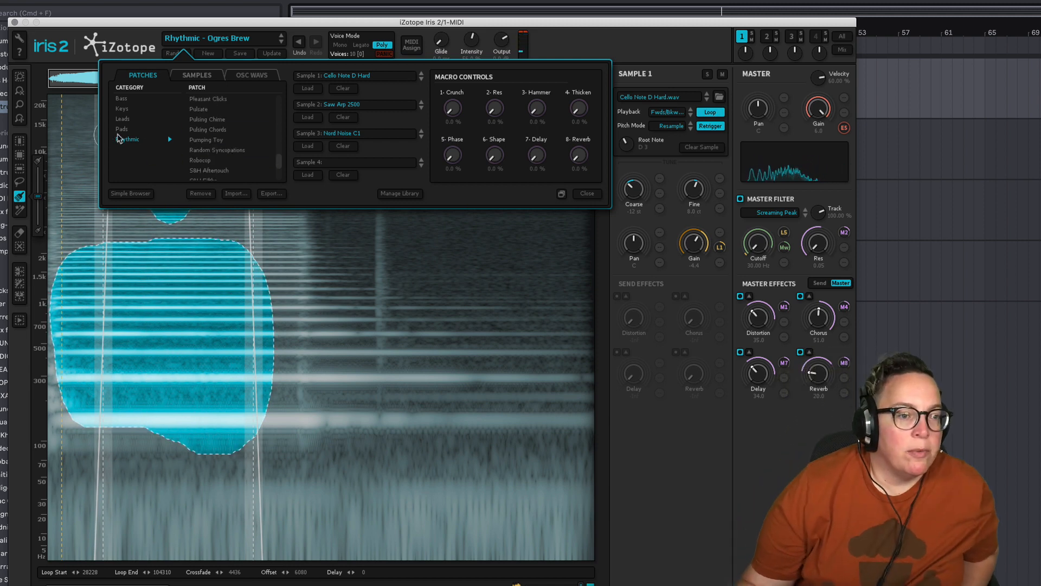
Step: Audition the keys patches Ambient Organ Substitute, Ambient Piano Of Sorts, Amnesia, Animated Flute, Back Rhodes and Banjo
{"action": "left_click", "coordinate": [121, 109]}
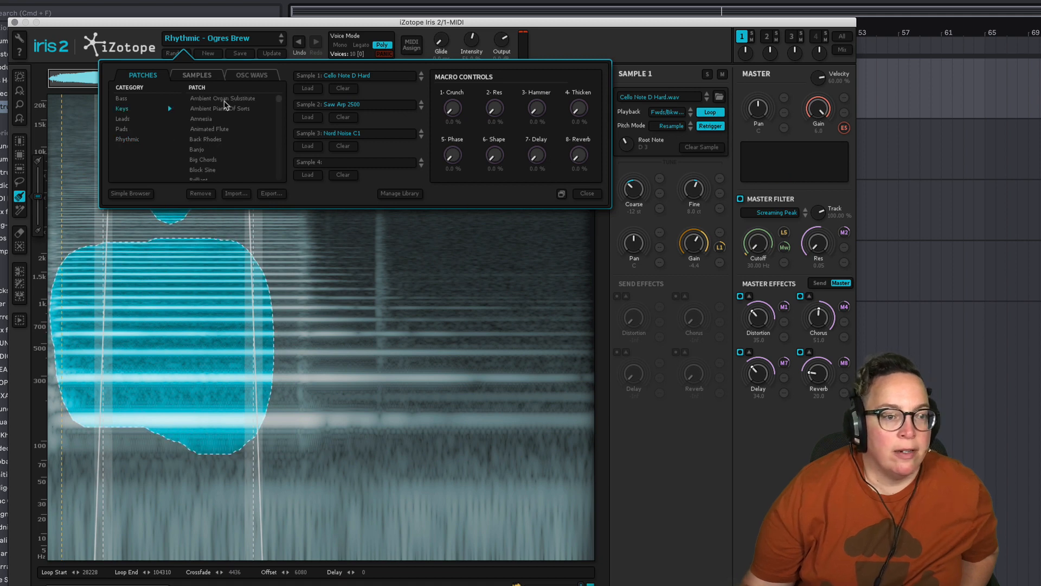
{"action": "left_click", "coordinate": [236, 100]}
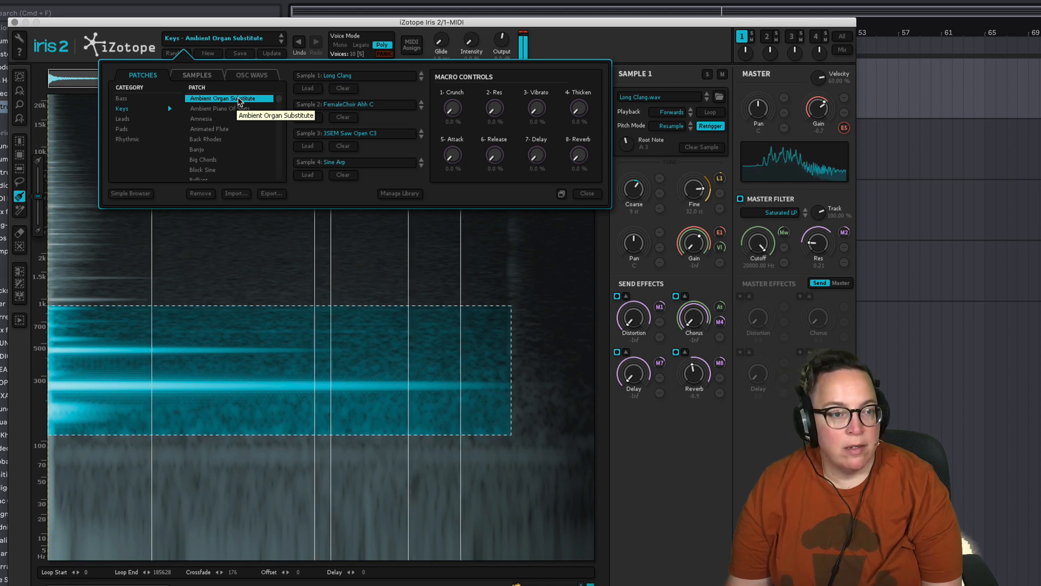
{"action": "left_click", "coordinate": [219, 110]}
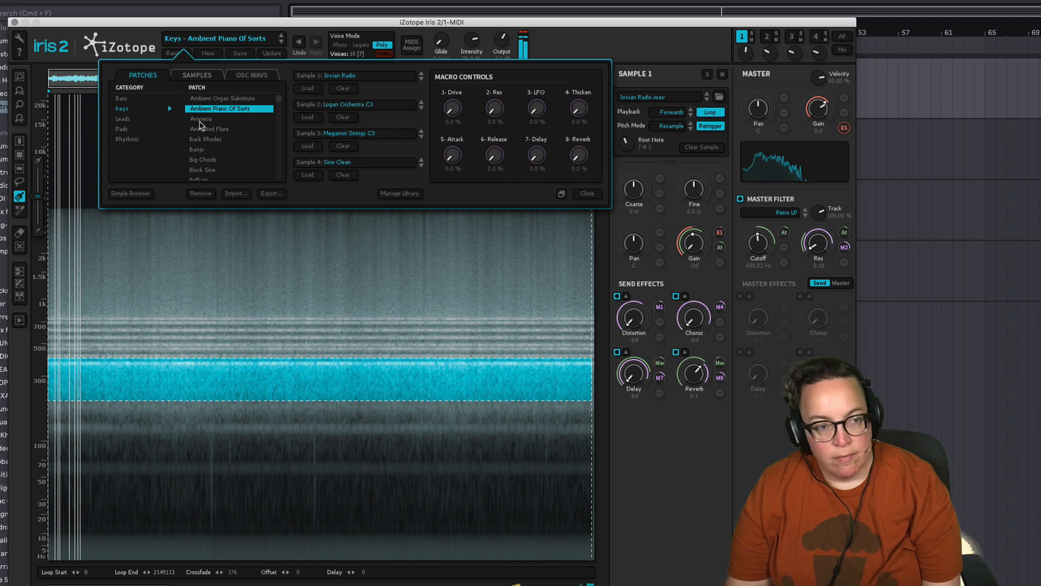
{"action": "left_click", "coordinate": [200, 120]}
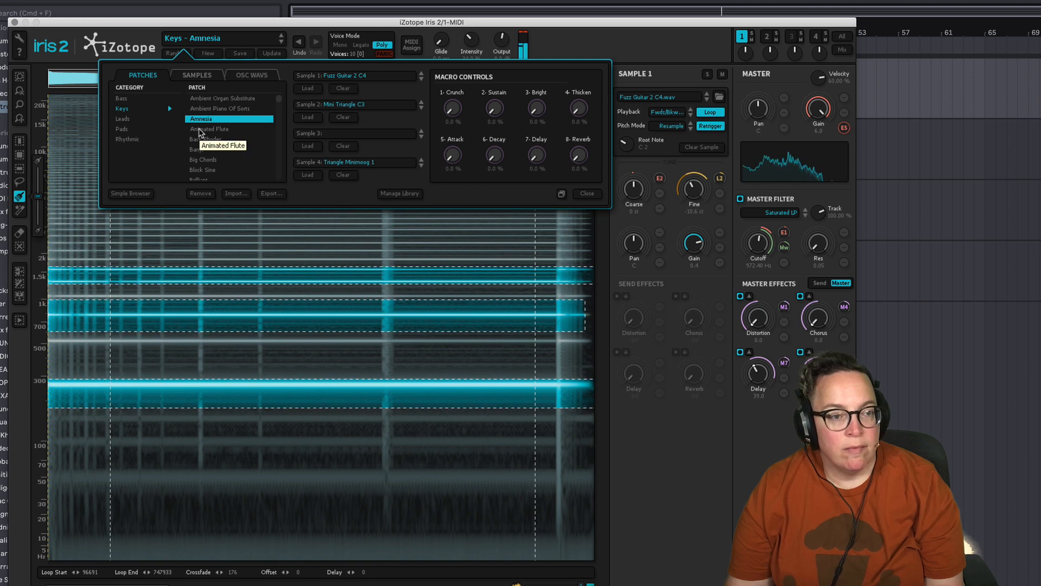
{"action": "left_click", "coordinate": [200, 132]}
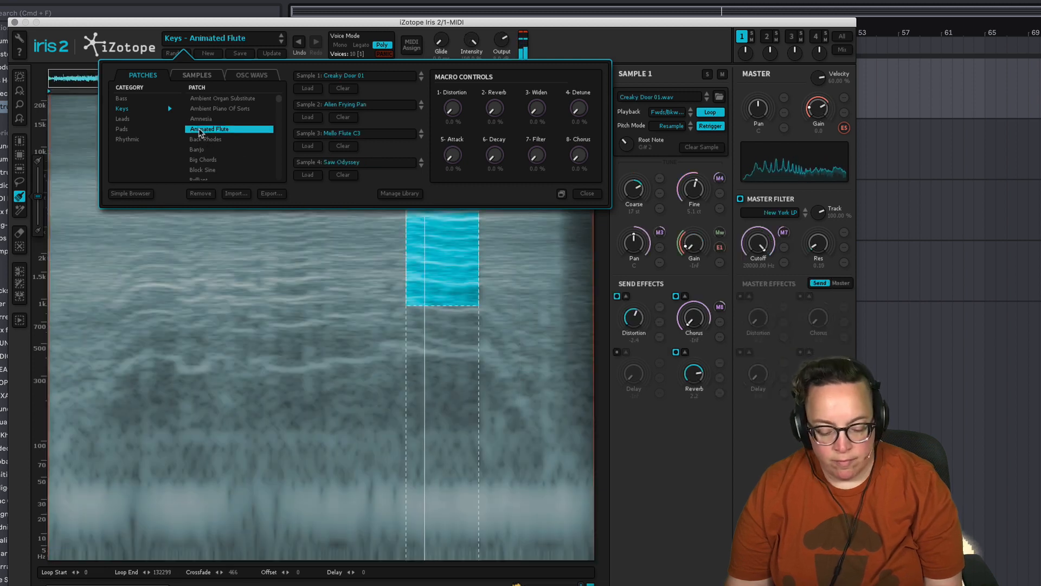
{"action": "left_click", "coordinate": [205, 140]}
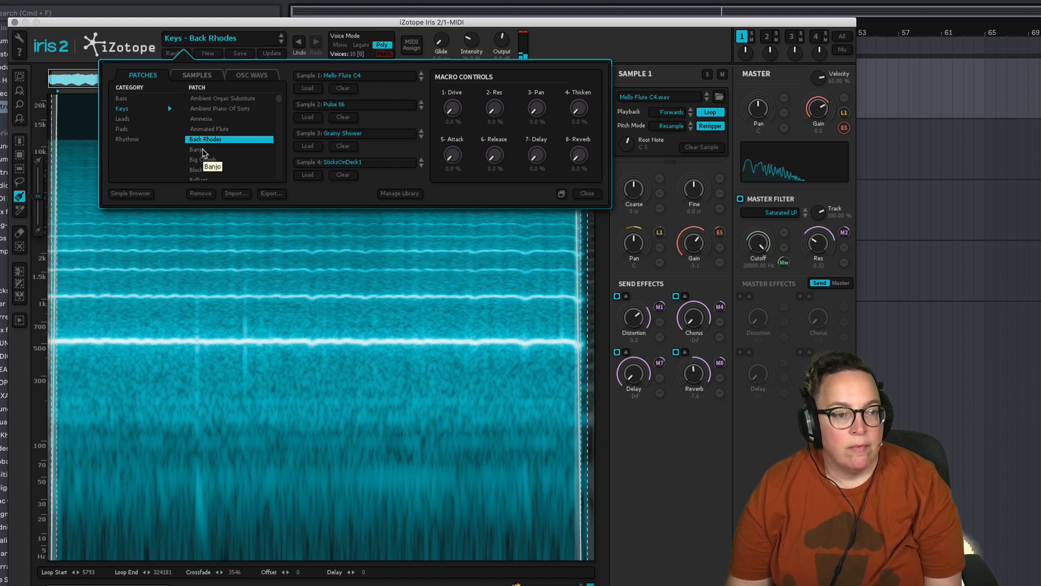
{"action": "left_click", "coordinate": [203, 150]}
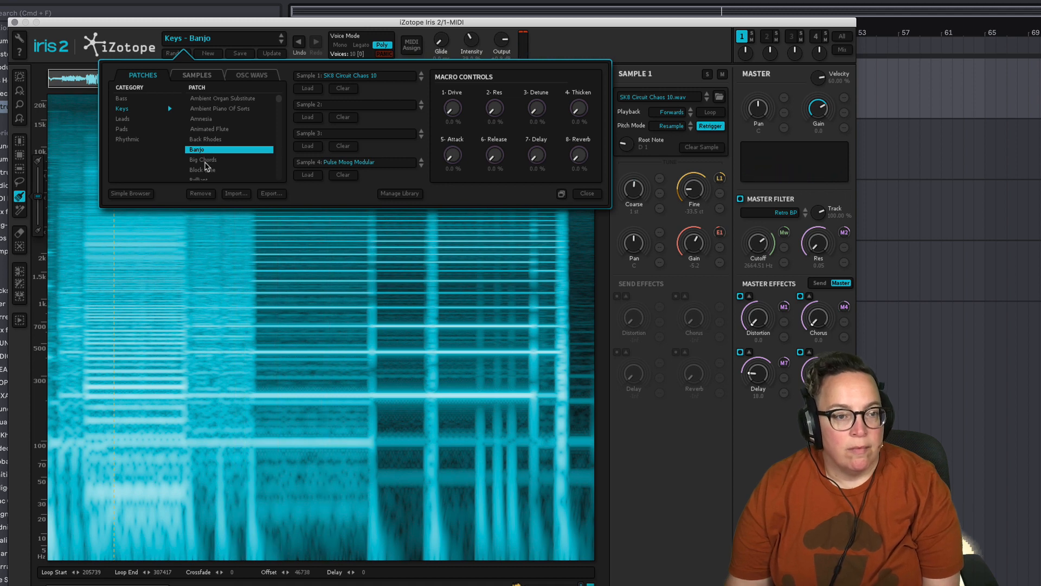
Step: Audition the keys patches Big Chords, Block Sine, Brilliant, Cave Epiano and Cellic Phantastic
{"action": "left_click", "coordinate": [205, 161]}
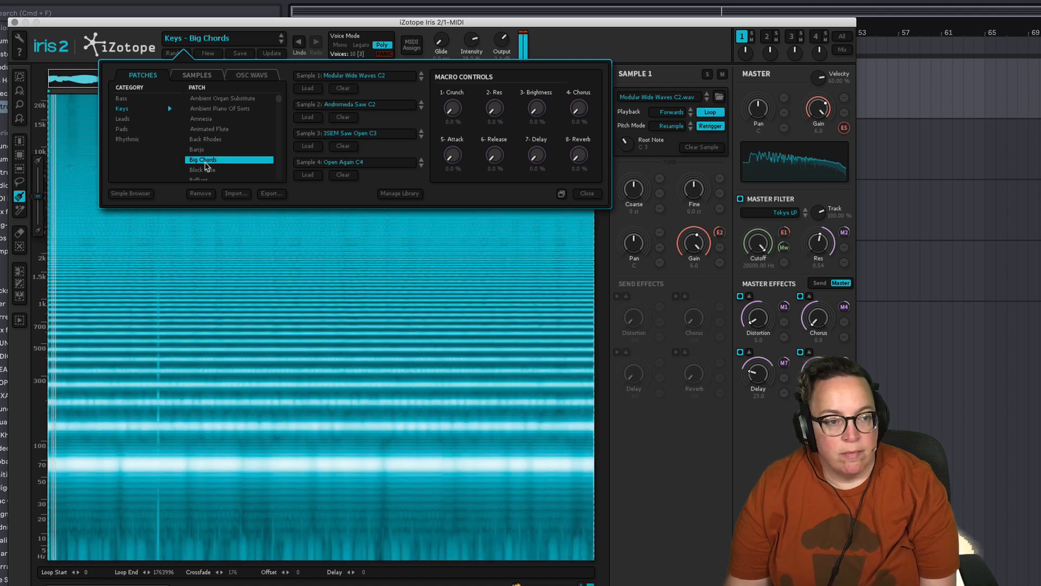
{"action": "left_click", "coordinate": [205, 171]}
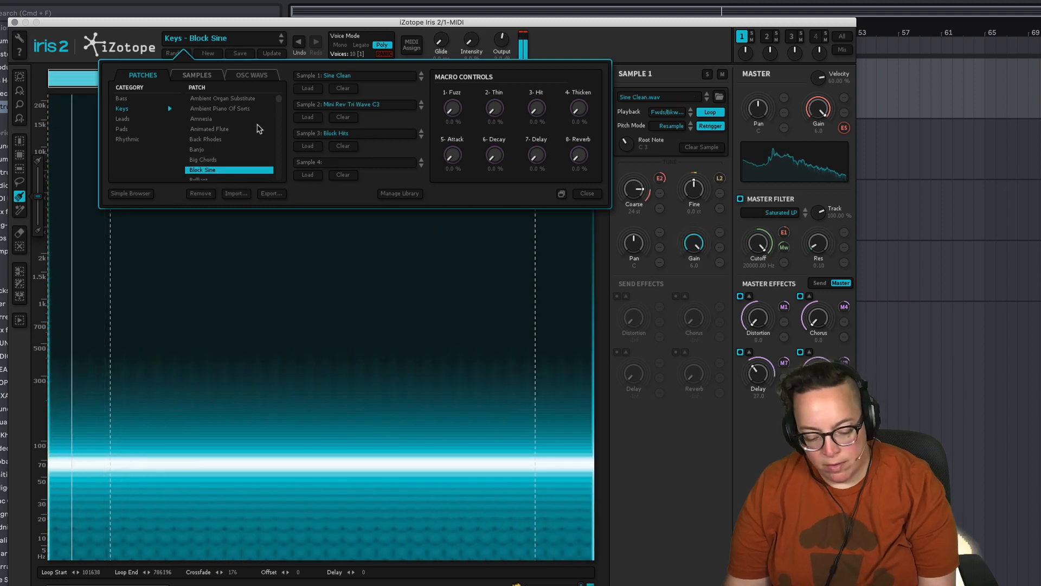
{"action": "scroll", "coordinate": [260, 157], "scroll_direction": "down", "scroll_amount": 2}
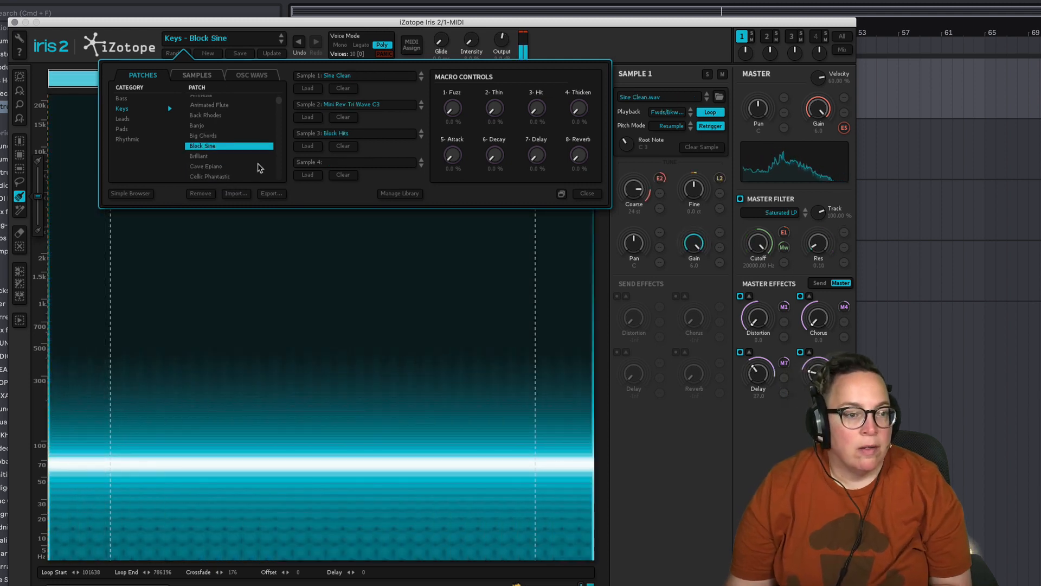
{"action": "left_click", "coordinate": [201, 157]}
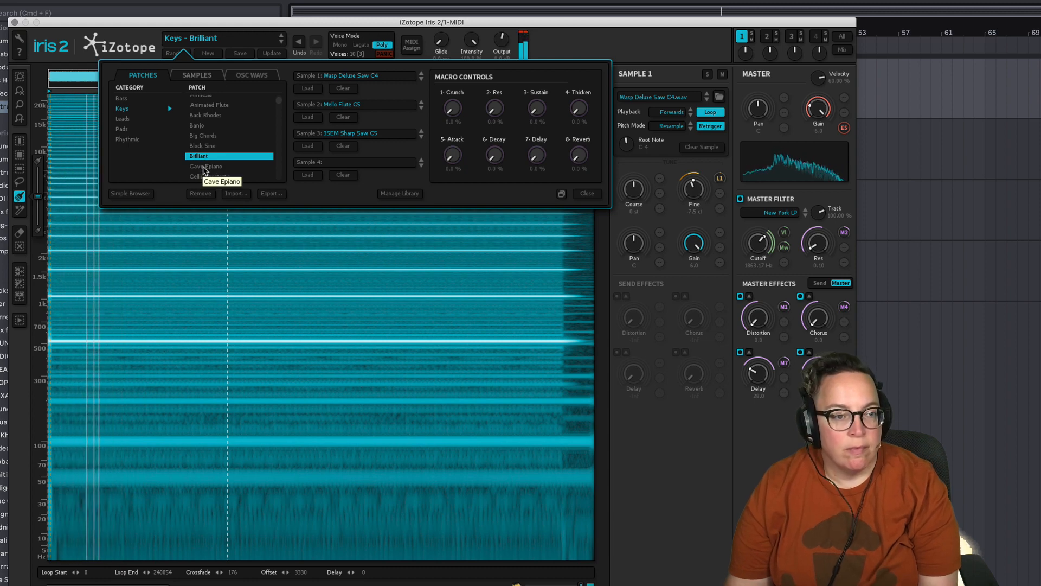
{"action": "left_click", "coordinate": [205, 167]}
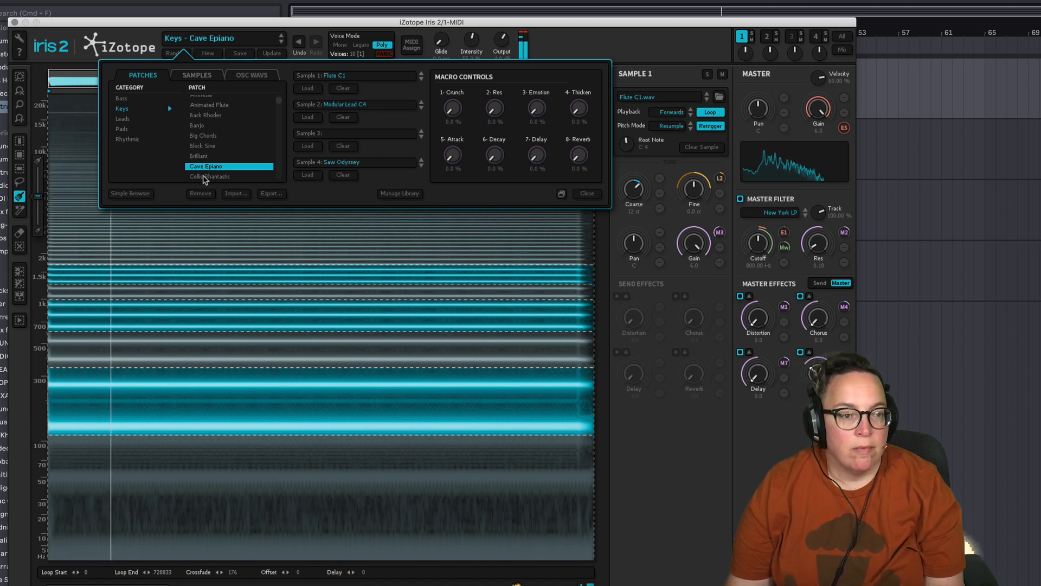
{"action": "left_click", "coordinate": [205, 177]}
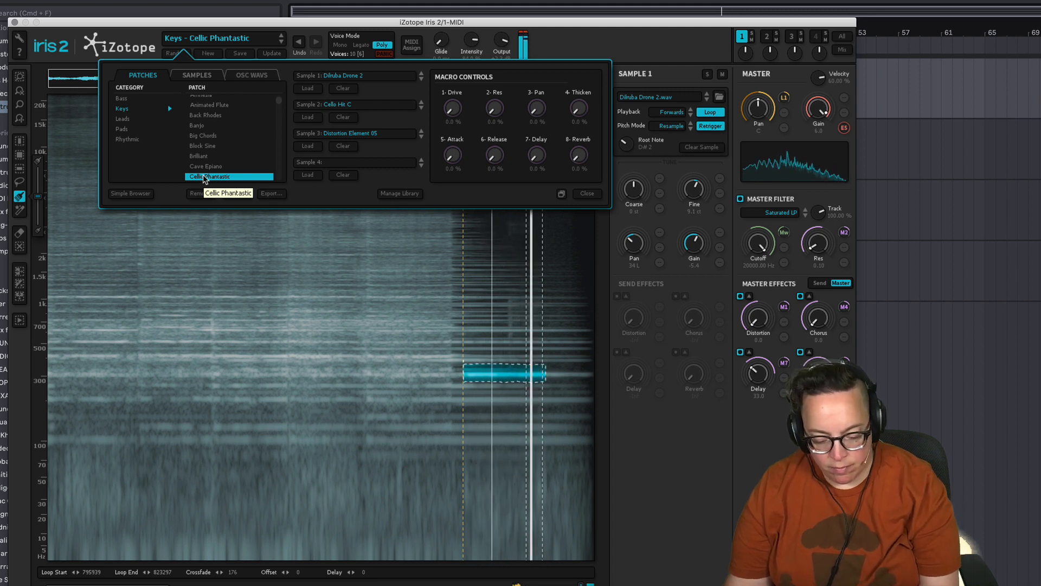
Step: Audition the keys patches Cheap Violin, Chewbacca on Acid, Chord Leader and Chronology
{"action": "scroll", "coordinate": [222, 136], "scroll_direction": "down", "scroll_amount": 3}
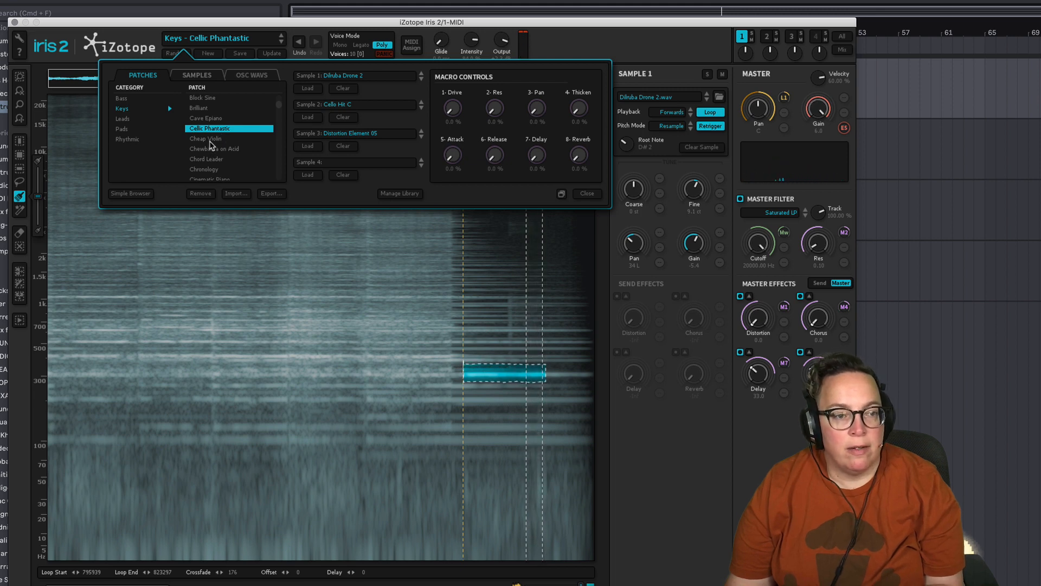
{"action": "left_click", "coordinate": [211, 140]}
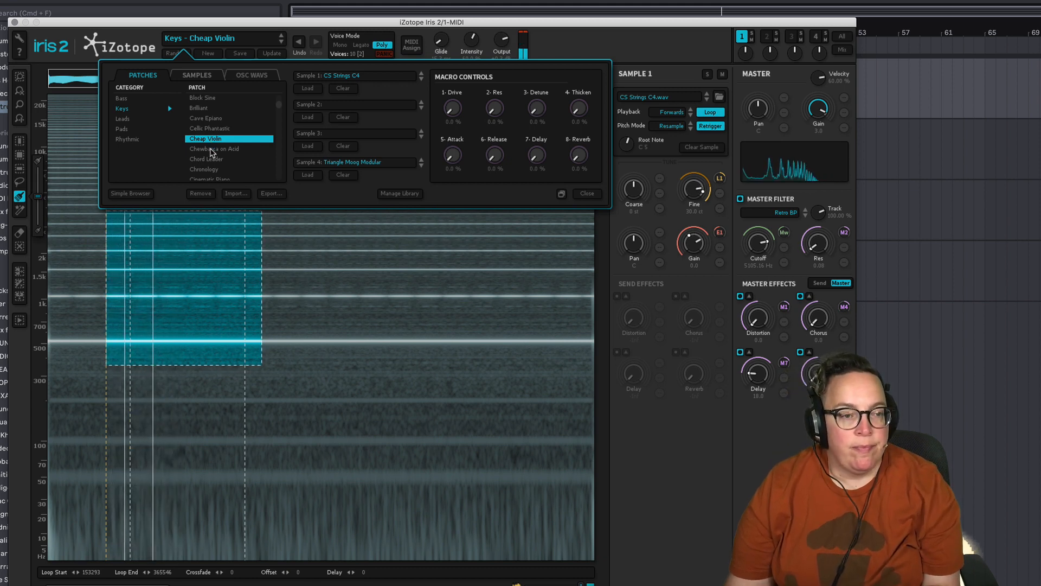
{"action": "left_click", "coordinate": [212, 150]}
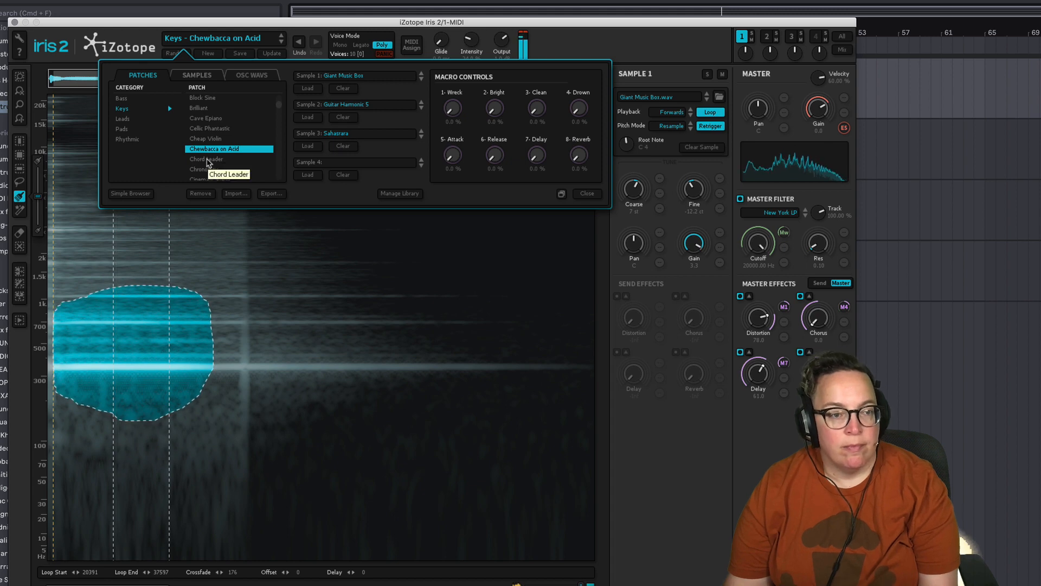
{"action": "left_click", "coordinate": [209, 163]}
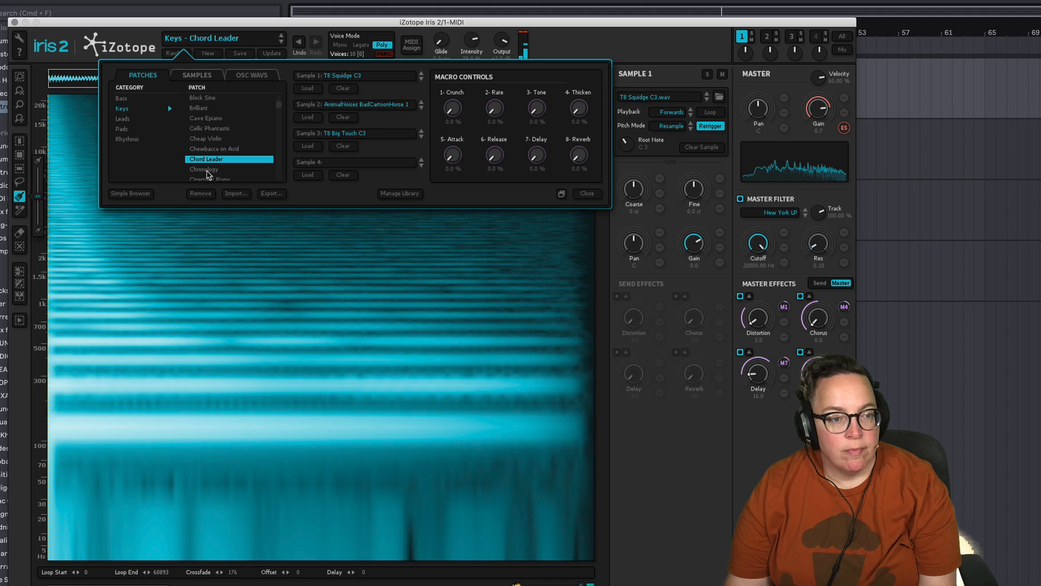
{"action": "left_click", "coordinate": [207, 171]}
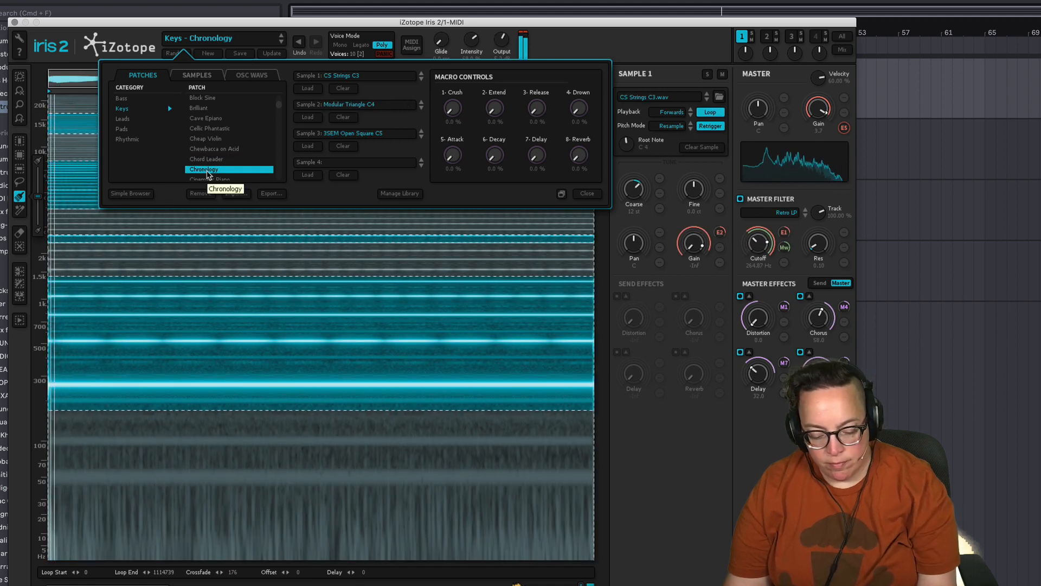
Step: Audition the keys patches Cloud World, Constant Structure Sine, Crazy Morphing Pulse and Crisp Sine
{"action": "scroll", "coordinate": [206, 175], "scroll_direction": "down", "scroll_amount": 4}
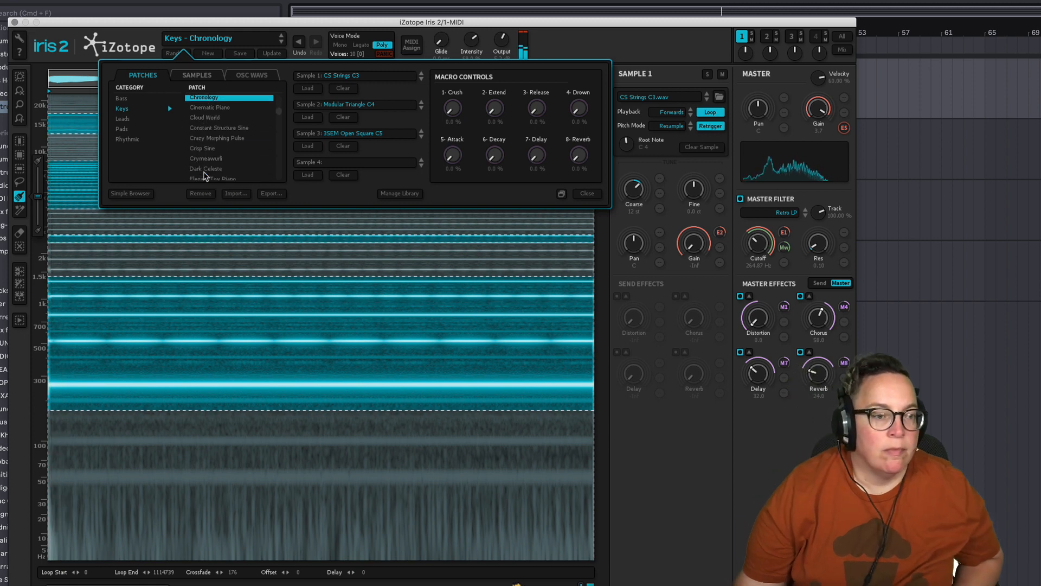
{"action": "left_click", "coordinate": [214, 119]}
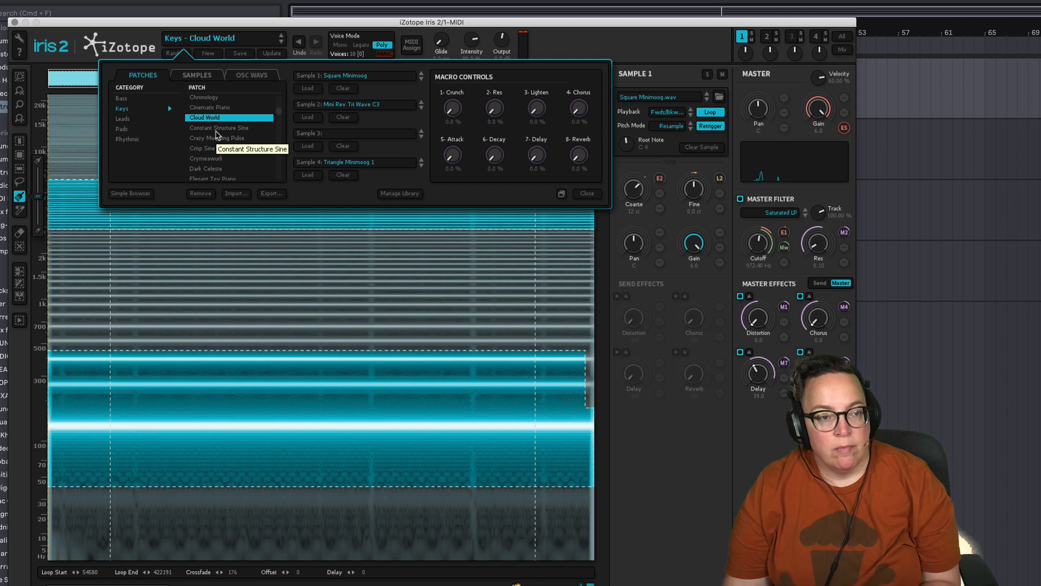
{"action": "left_click", "coordinate": [216, 131]}
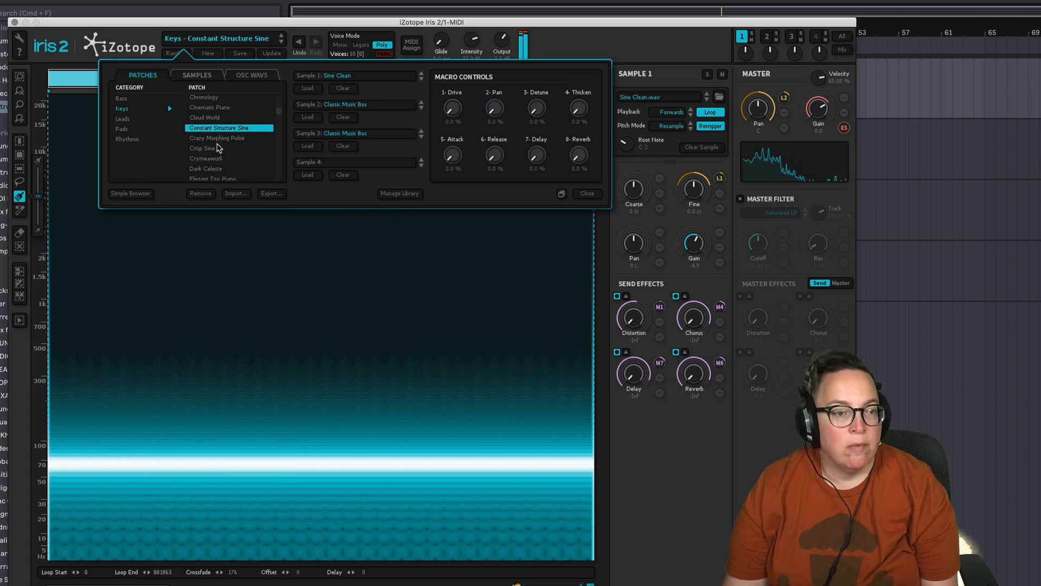
{"action": "left_click", "coordinate": [220, 139]}
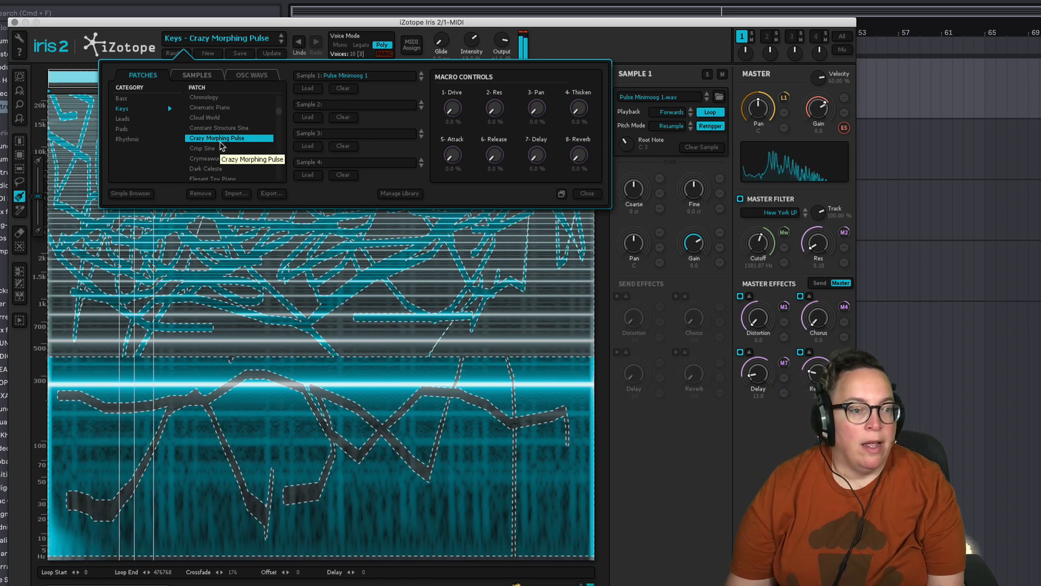
{"action": "left_click", "coordinate": [209, 149]}
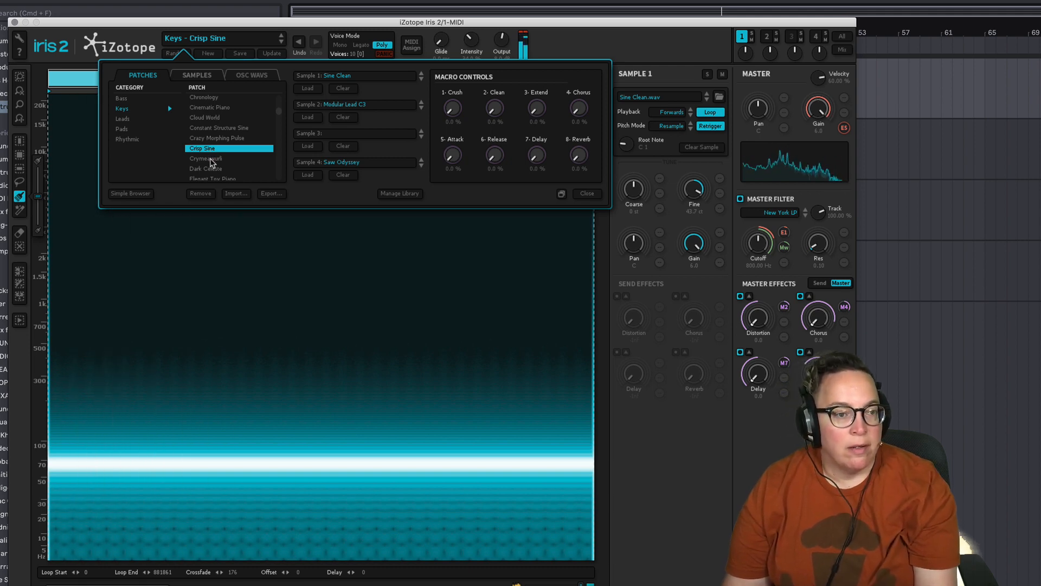
Step: Audition the keys patches Crymeawurli, Dark Celeste, Elegant Toy Piano and Excited Kototonic
{"action": "left_click", "coordinate": [212, 160]}
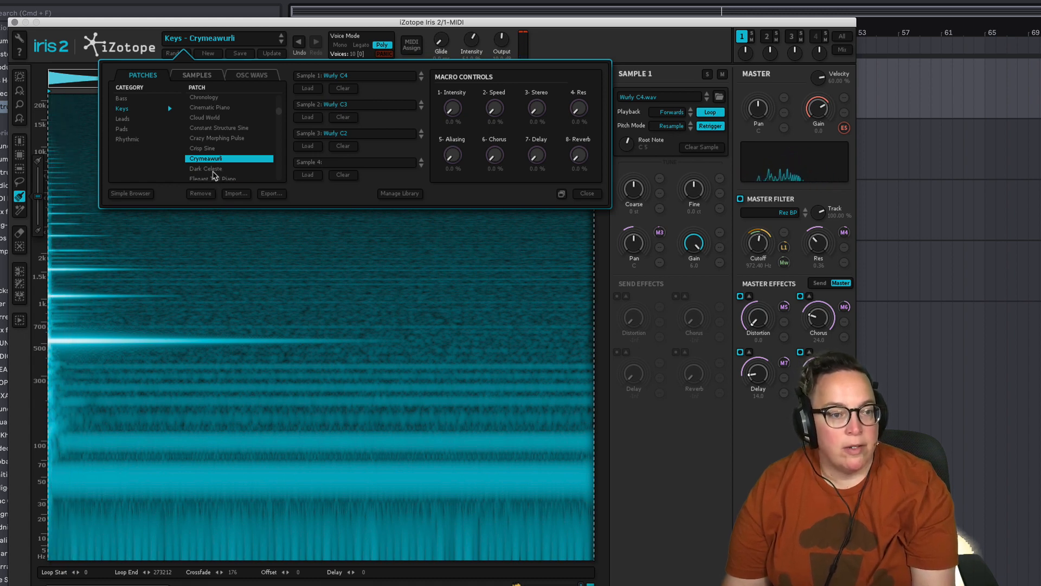
{"action": "left_click", "coordinate": [213, 170]}
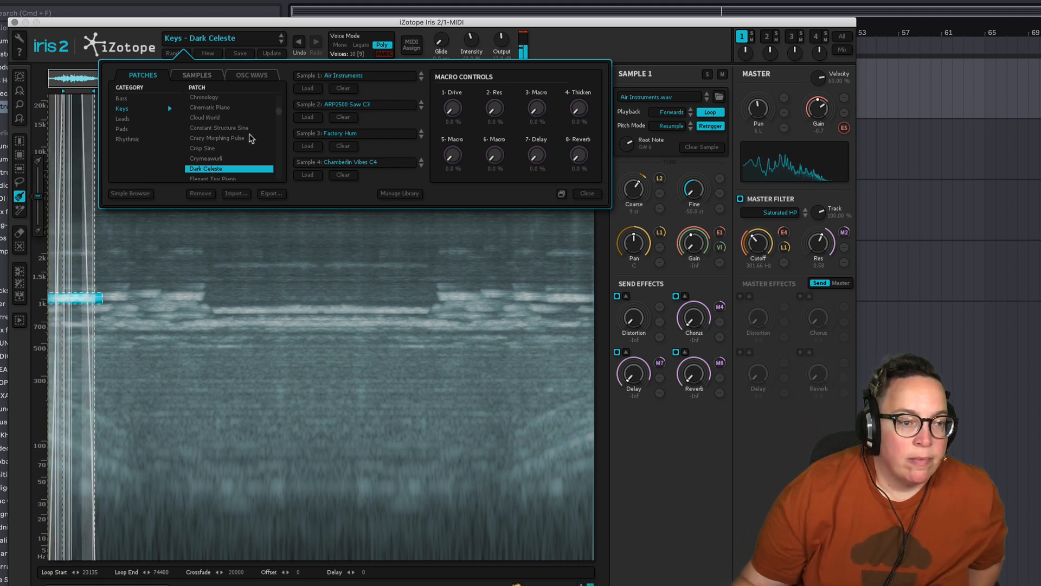
{"action": "key", "text": "Down"}
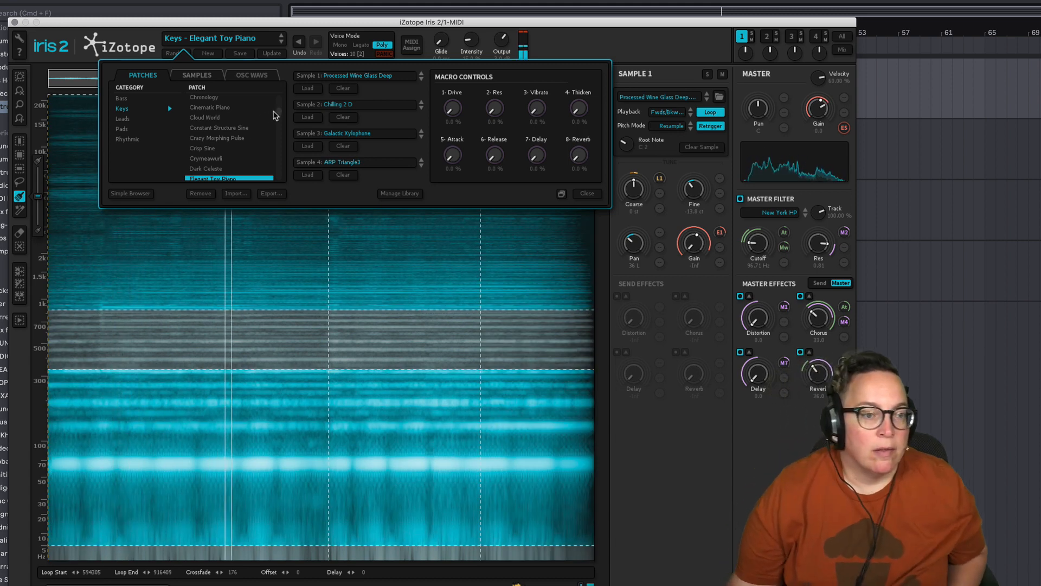
{"action": "scroll", "coordinate": [279, 116], "scroll_direction": "down", "scroll_amount": 3}
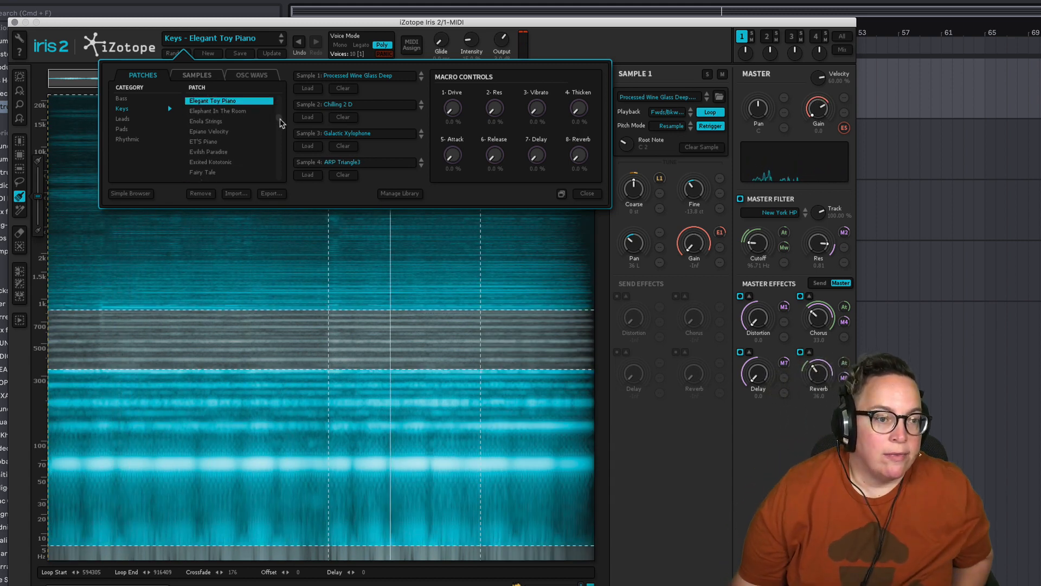
{"action": "left_click", "coordinate": [212, 163]}
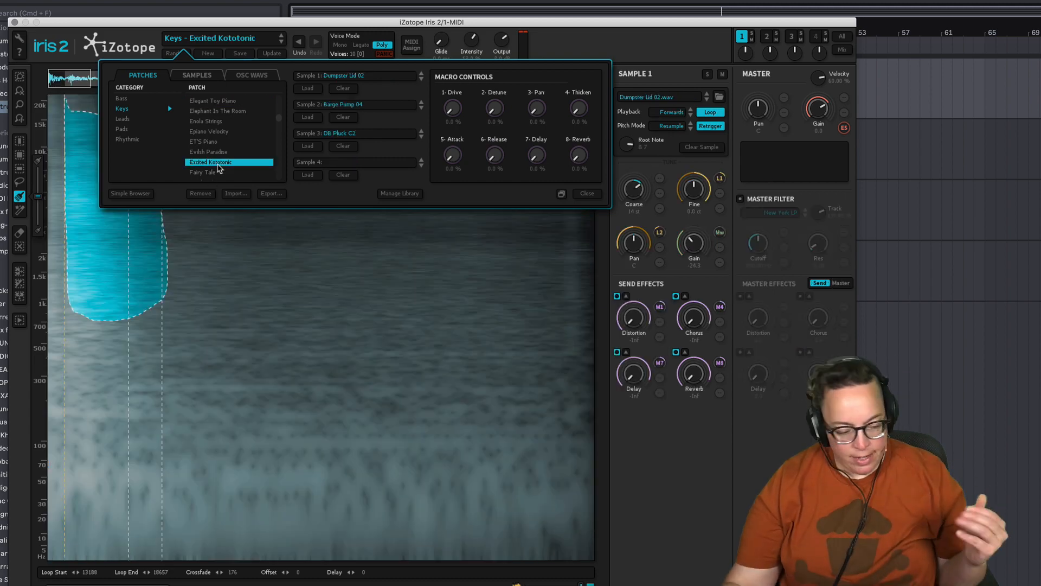